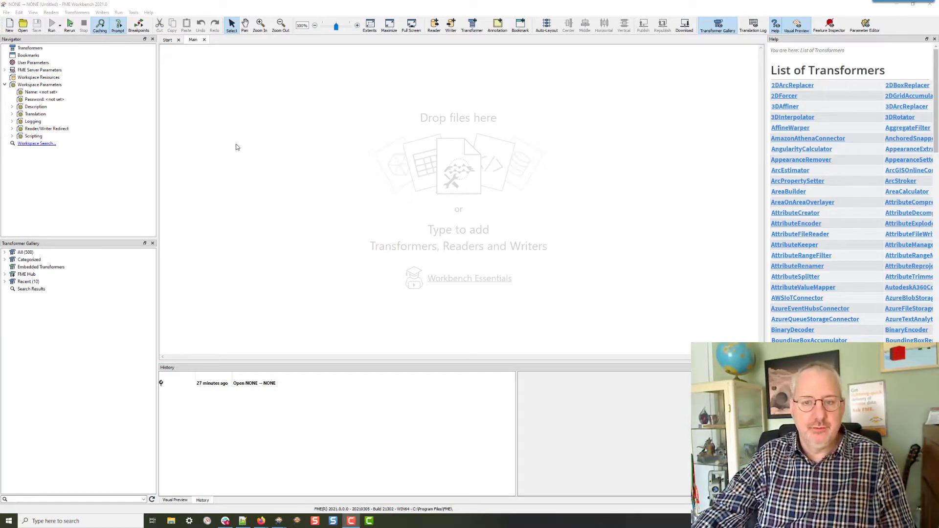
Step: Add a Creator transformer to the empty canvas and position it in the upper-left area
{"action": "left_click", "coordinate": [267, 188]}
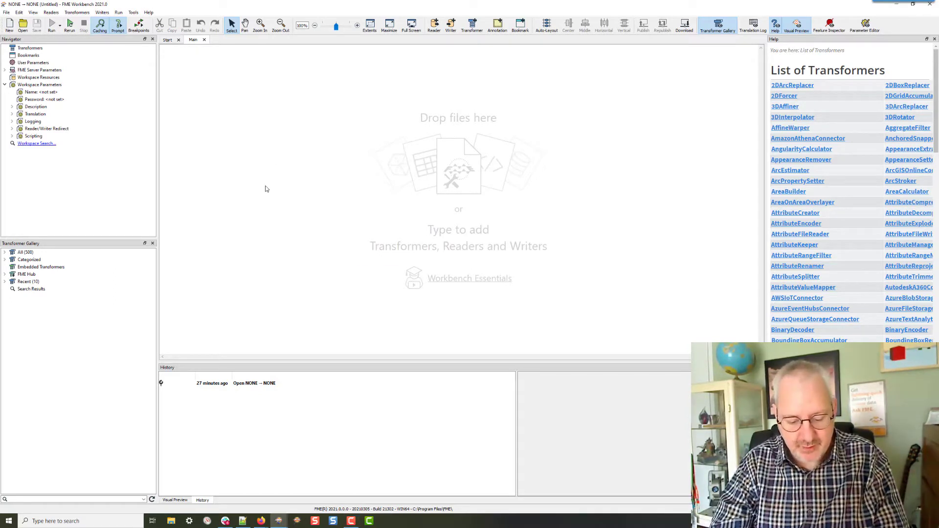
{"action": "type", "text": "creator"}
{"action": "key", "text": "Return"}
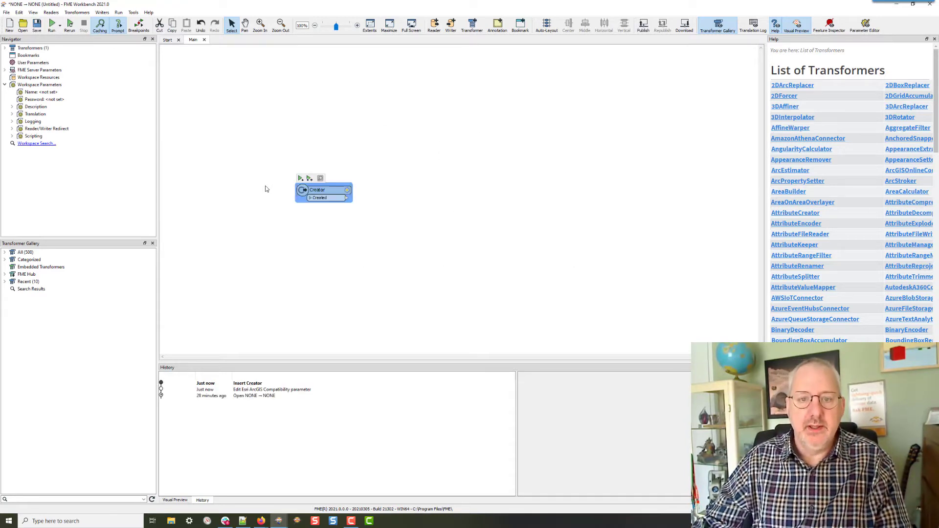
{"action": "left_click_drag", "start_coordinate": [317, 191], "coordinate": [287, 148]}
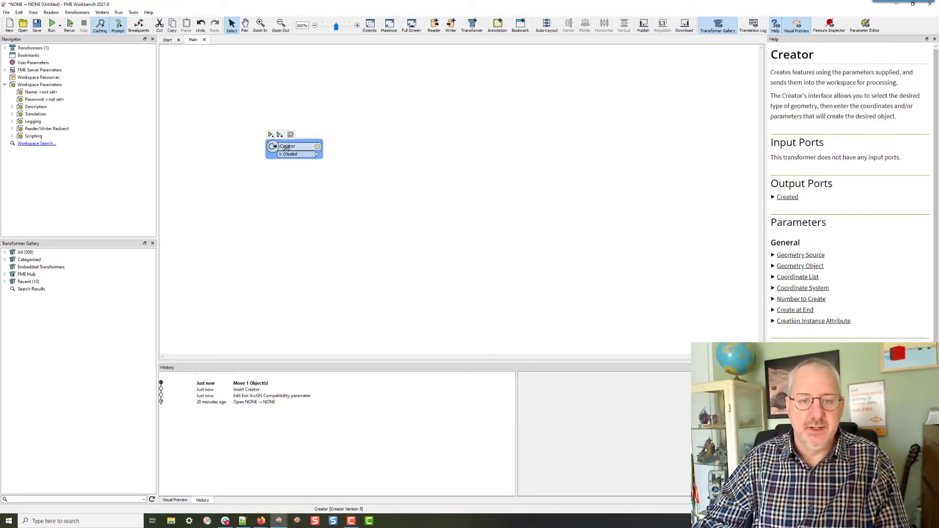
Step: Add an AttributeCreator transformer connected to the Creator's output
{"action": "type", "text": "ute"}
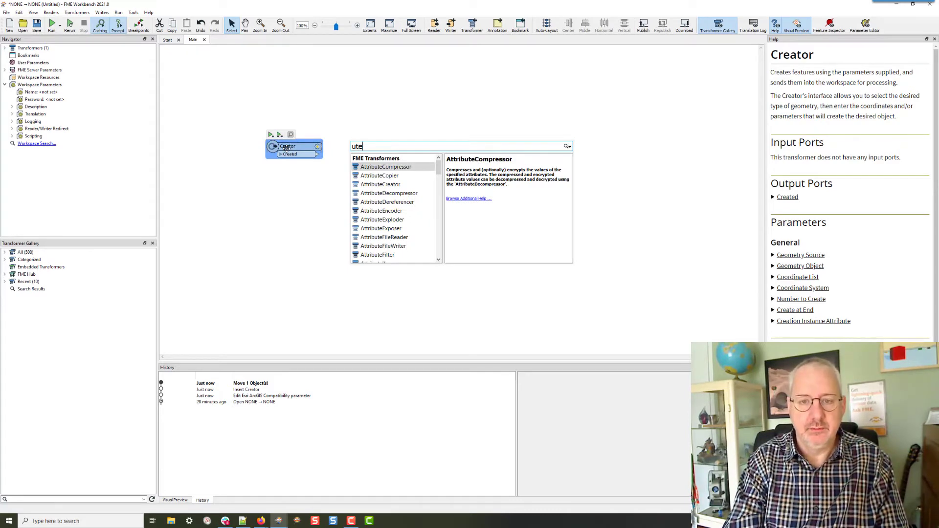
{"action": "type", "text": "cre"}
{"action": "key", "text": "Return"}
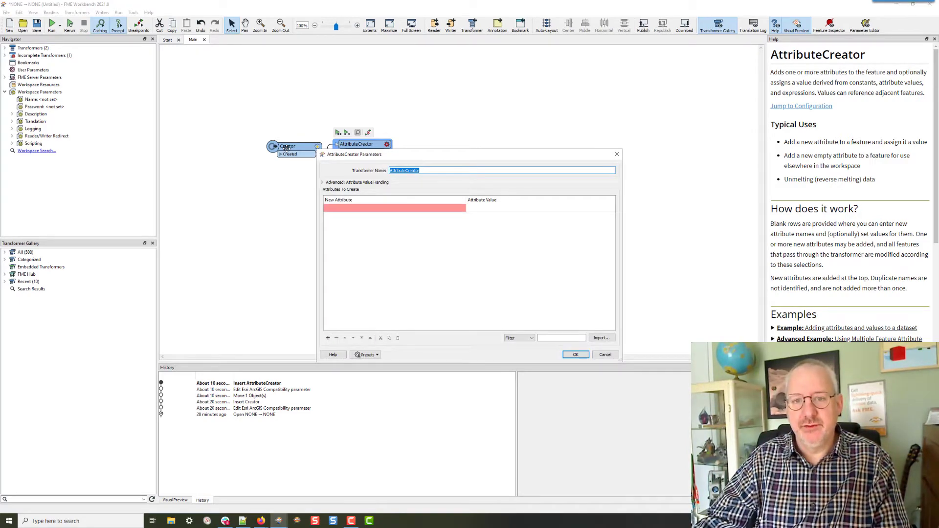
Step: Define a new attribute AttributeToProcess with the value HIGHSTREET in the AttributeCreator
{"action": "left_click", "coordinate": [396, 209]}
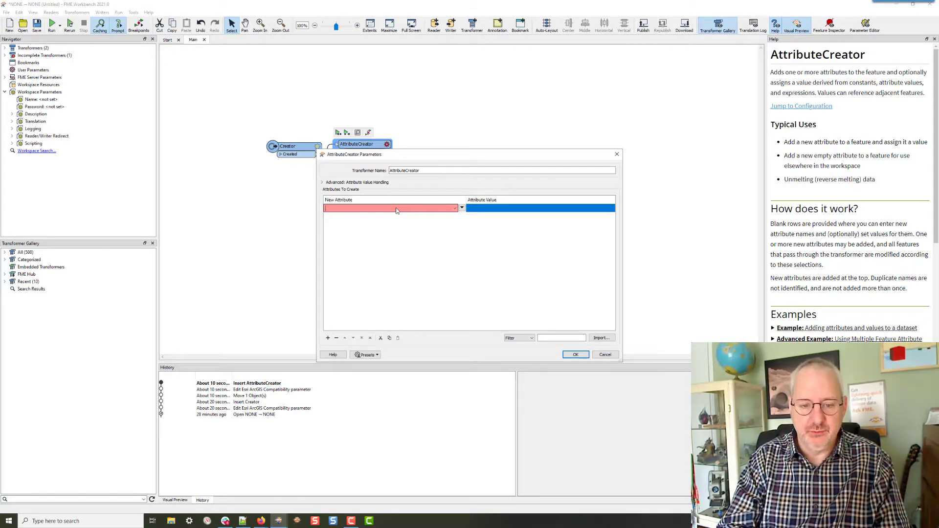
{"action": "type", "text": "AttributeToProcess"}
{"action": "key", "text": "Tab"}
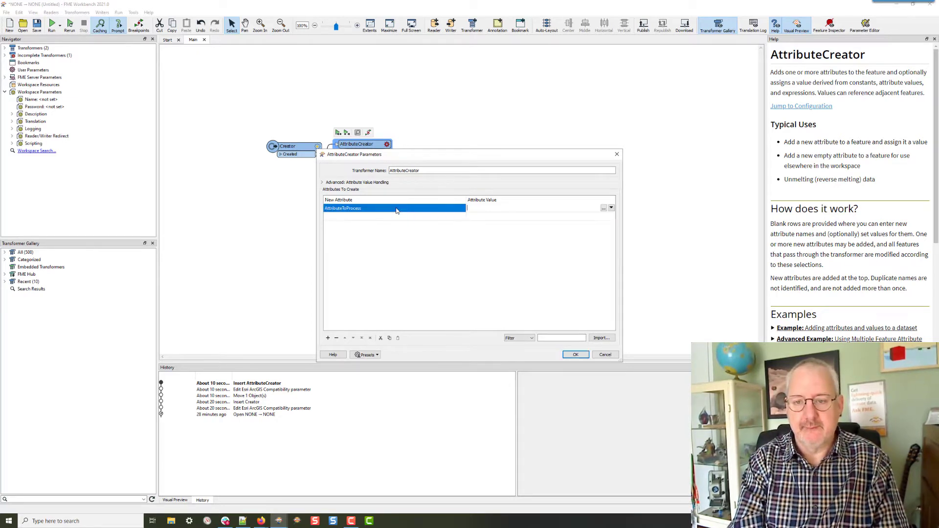
{"action": "type", "text": "HIGHSTREET"}
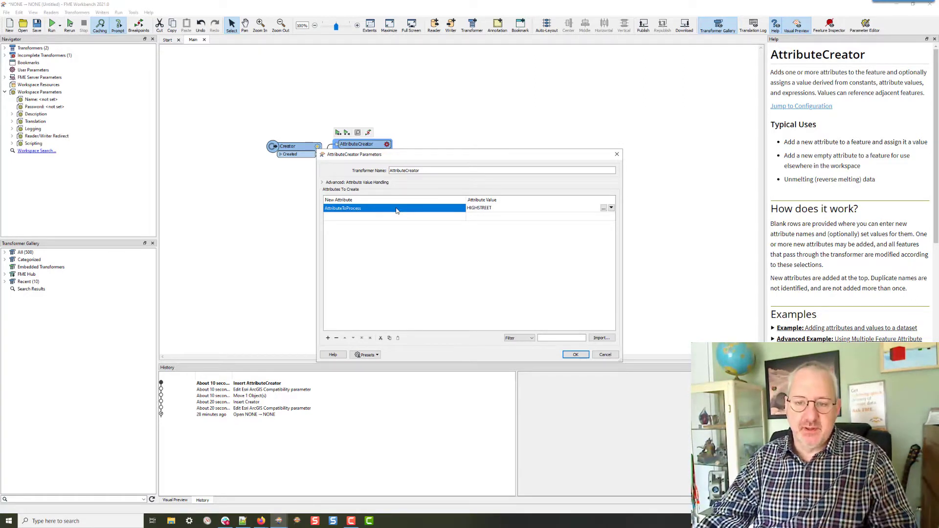
{"action": "left_click", "coordinate": [576, 355]}
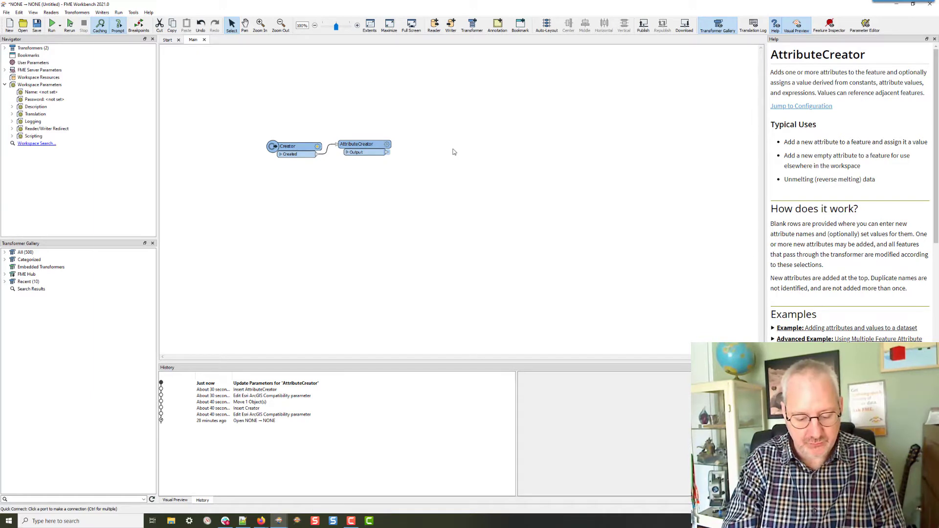
Step: Add a StringReplacer transformer to the canvas after the AttributeCreator
{"action": "type", "text": "tr"}
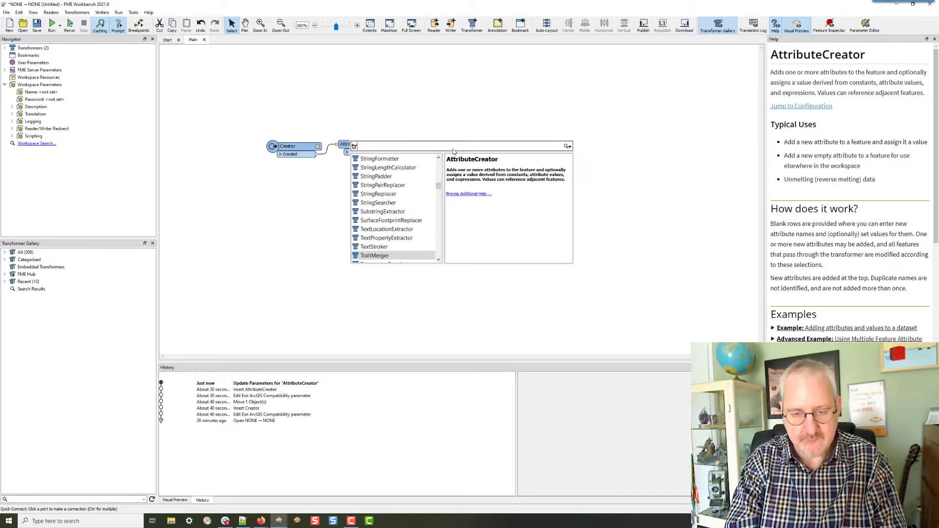
{"action": "type", "text": "ingreplacer"}
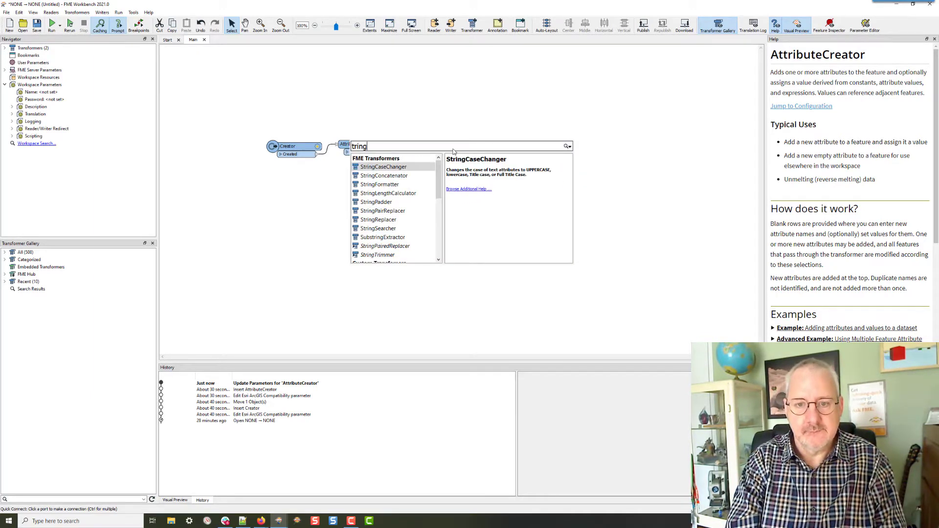
{"action": "key", "text": "Escape"}
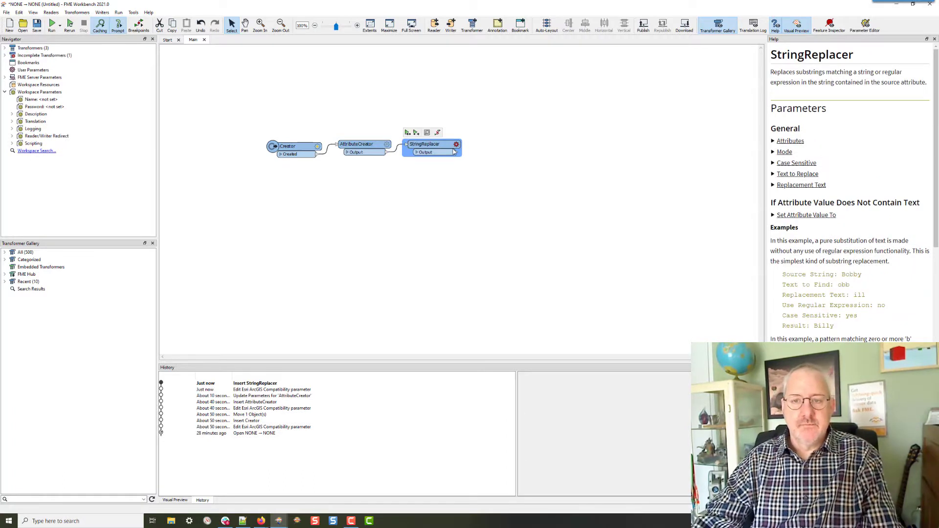
Step: Set the StringReplacer to process AttributeToProcess in Replace Regular Expression mode
{"action": "left_click", "coordinate": [456, 144]}
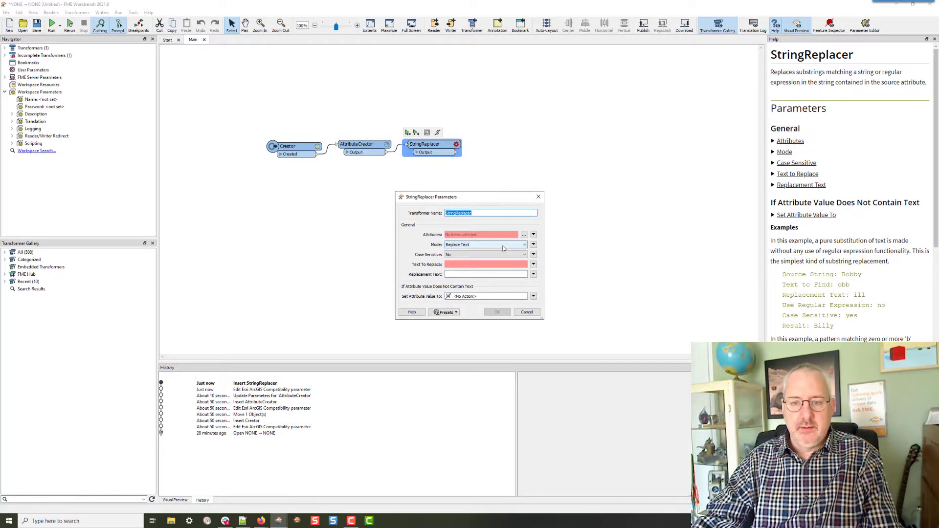
{"action": "left_click", "coordinate": [523, 235]}
{"action": "left_click", "coordinate": [440, 228]}
{"action": "left_click", "coordinate": [488, 304]}
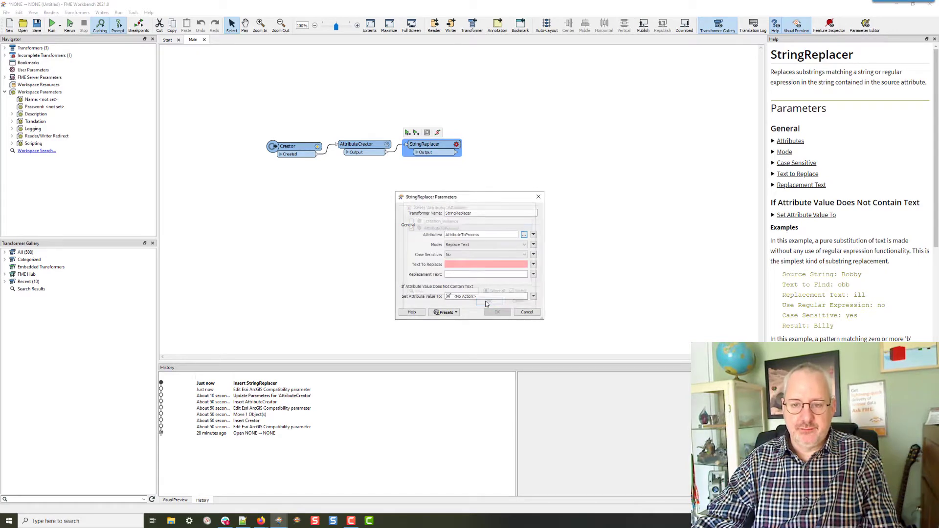
{"action": "left_click", "coordinate": [481, 245]}
{"action": "left_click", "coordinate": [471, 257]}
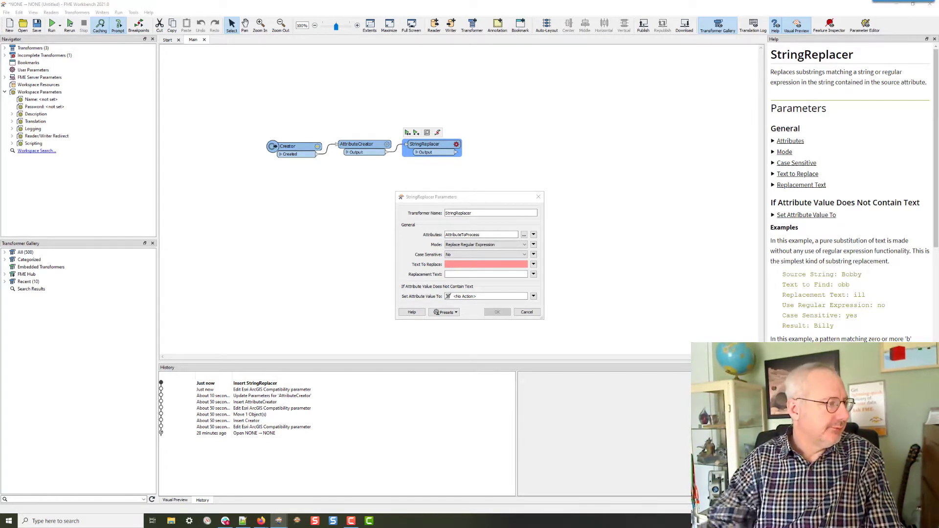
Step: Set the StringReplacer's text to replace to (?=STREET) and its replacement text to xxxx
{"action": "left_click", "coordinate": [457, 264]}
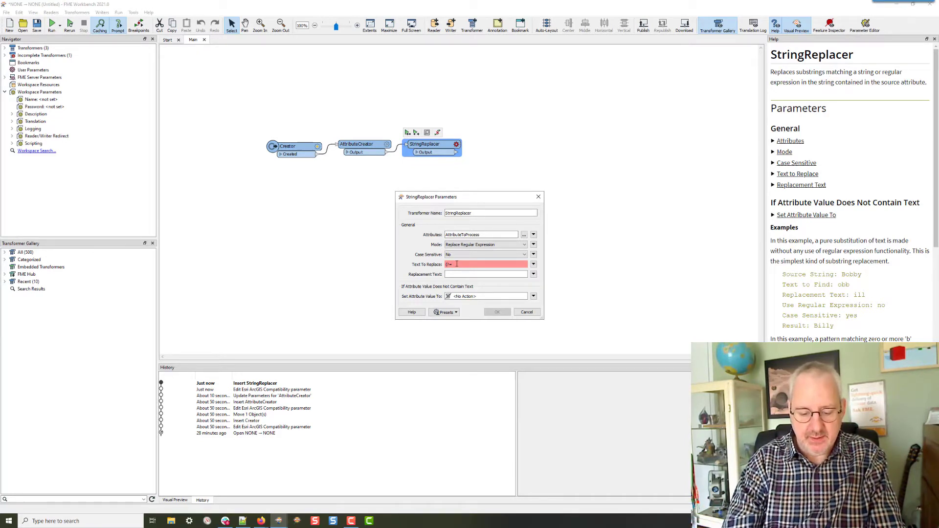
{"action": "type", "text": "ET)"}
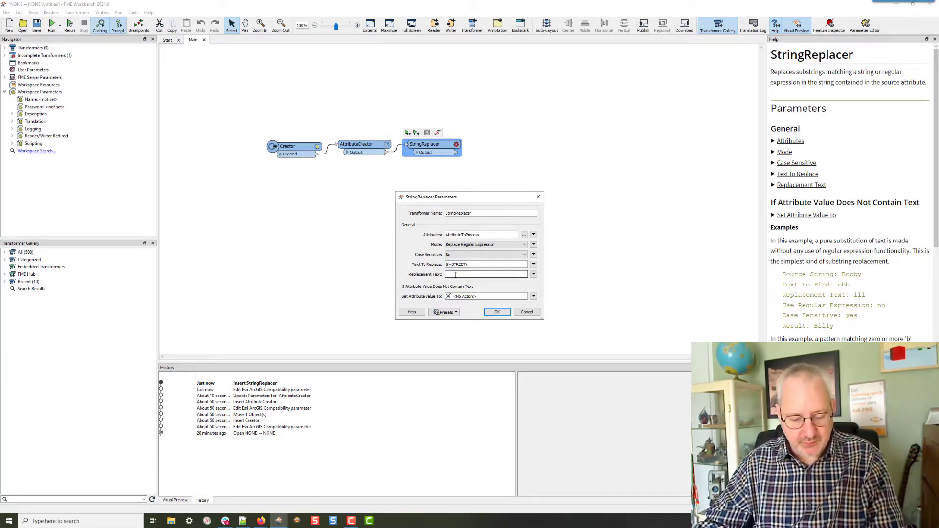
{"action": "left_click", "coordinate": [456, 275]}
{"action": "type", "text": "xxxx"}
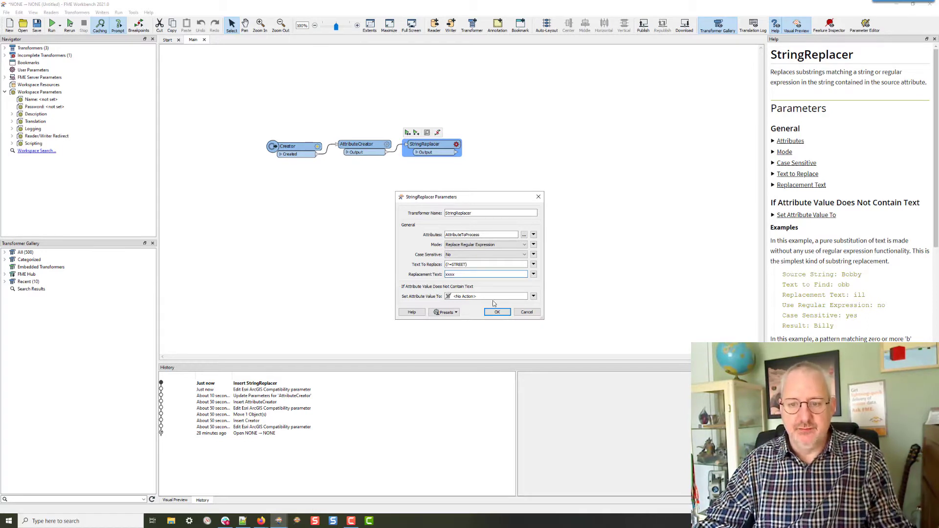
{"action": "left_click", "coordinate": [495, 313]}
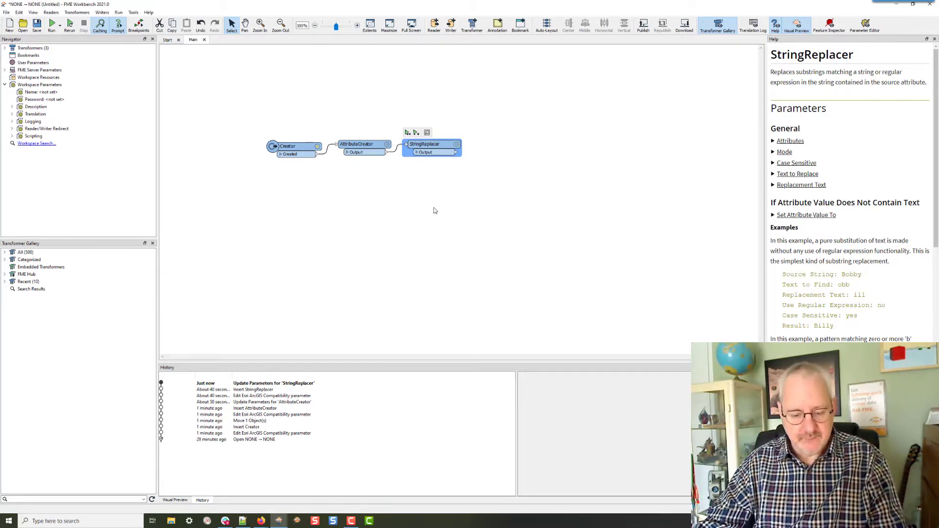
Step: Run the workspace and inspect the StringReplacer's cached output together with its regular expression parameter
{"action": "key", "text": "ctrl+r"}
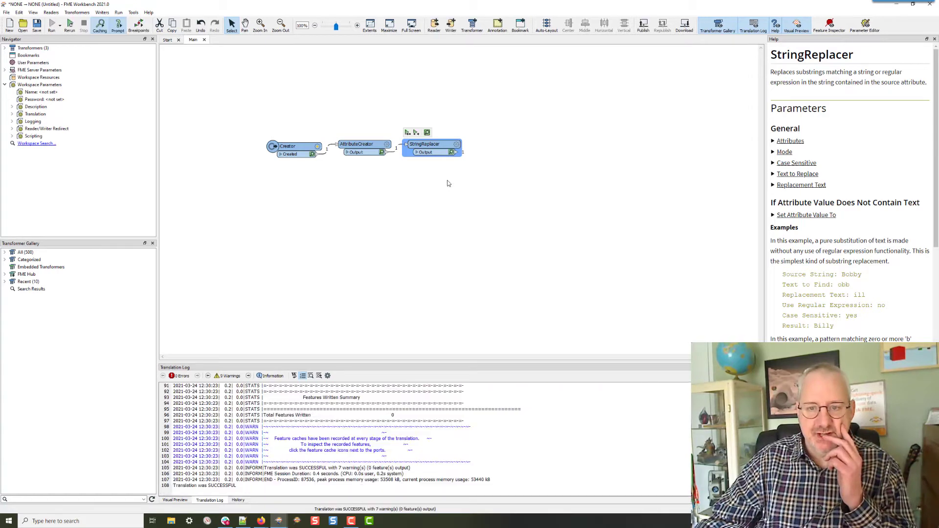
{"action": "left_click", "coordinate": [451, 153]}
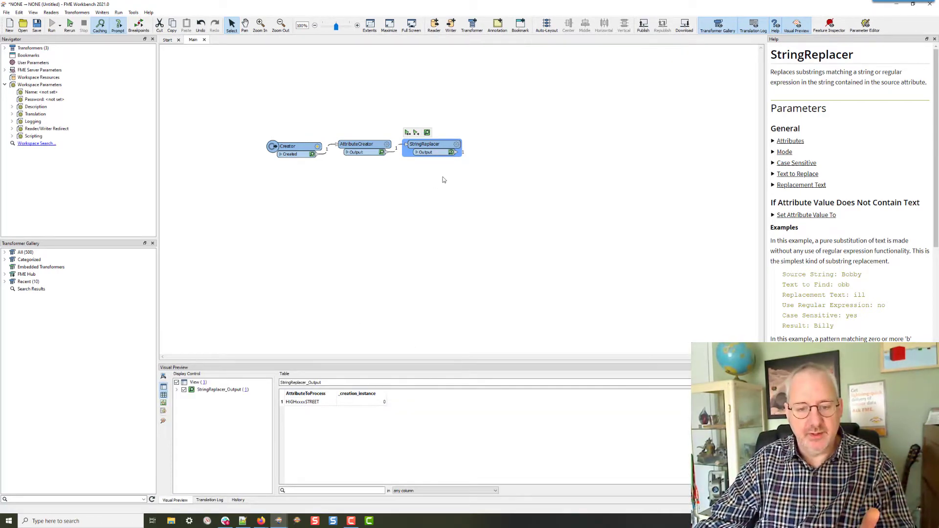
{"action": "left_click", "coordinate": [456, 145]}
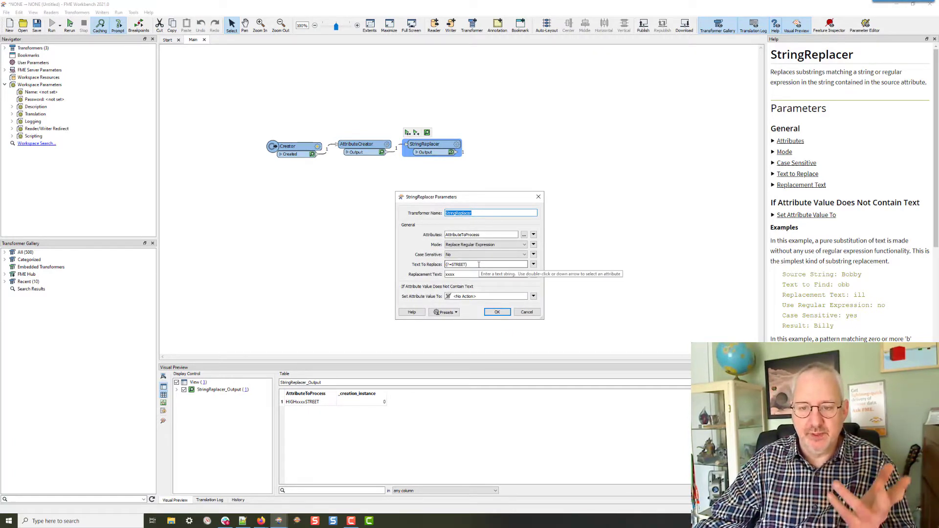
{"action": "double_click", "coordinate": [461, 265]}
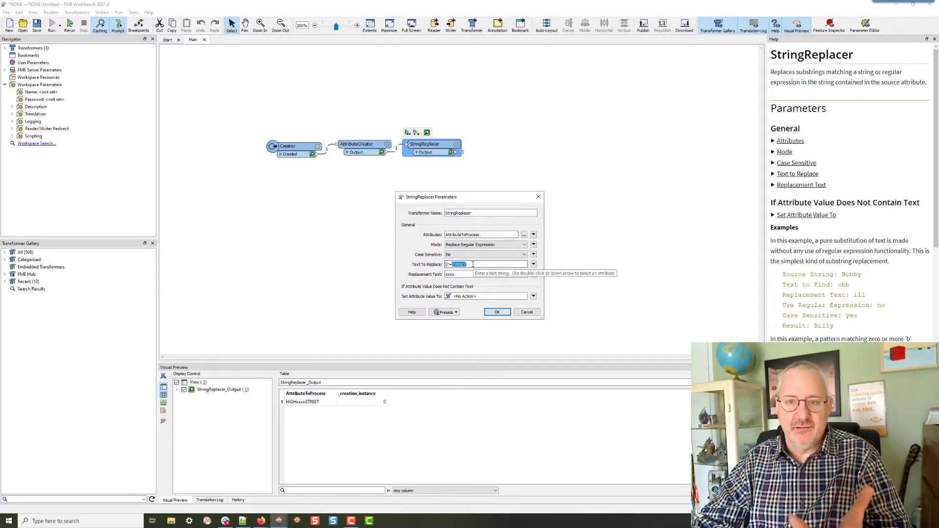
{"action": "left_click", "coordinate": [497, 313]}
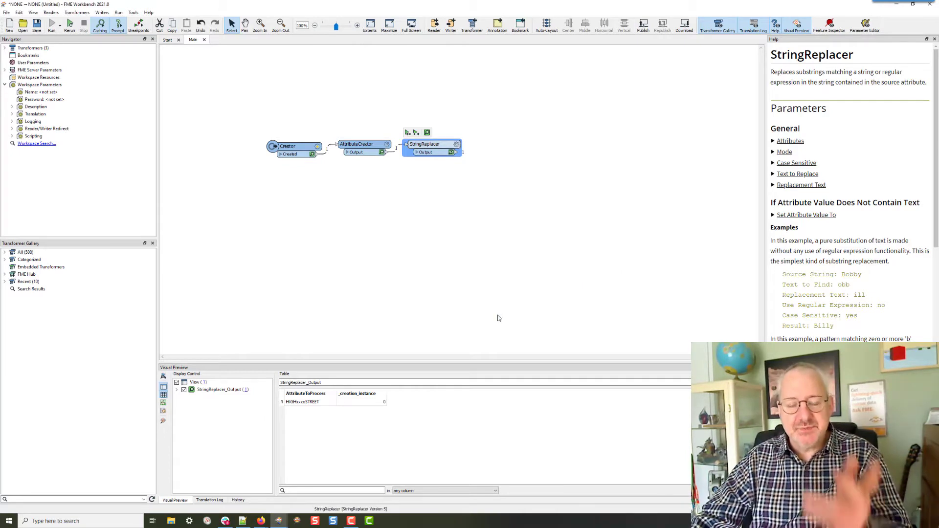
Step: Insert a Junction on the StringReplacer's output port and move it further right, level with the port
{"action": "right_click", "coordinate": [434, 153]}
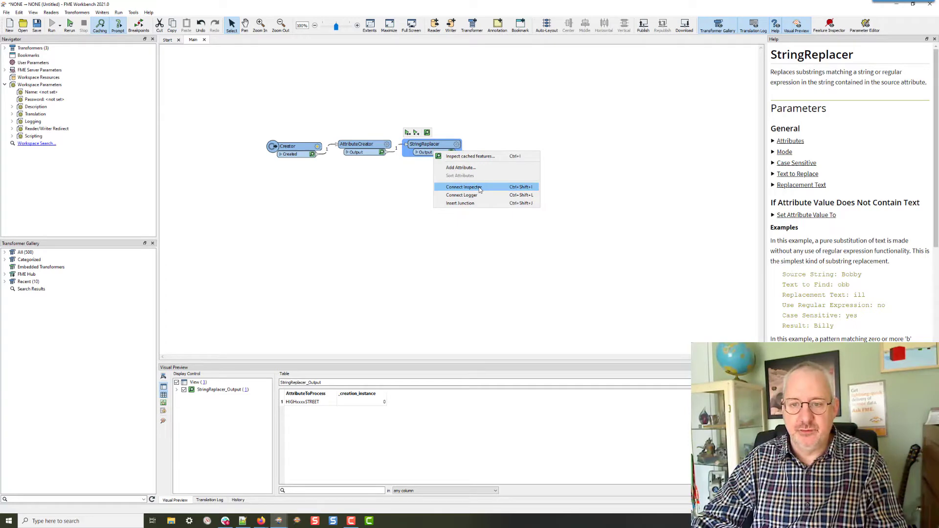
{"action": "left_click", "coordinate": [467, 203]}
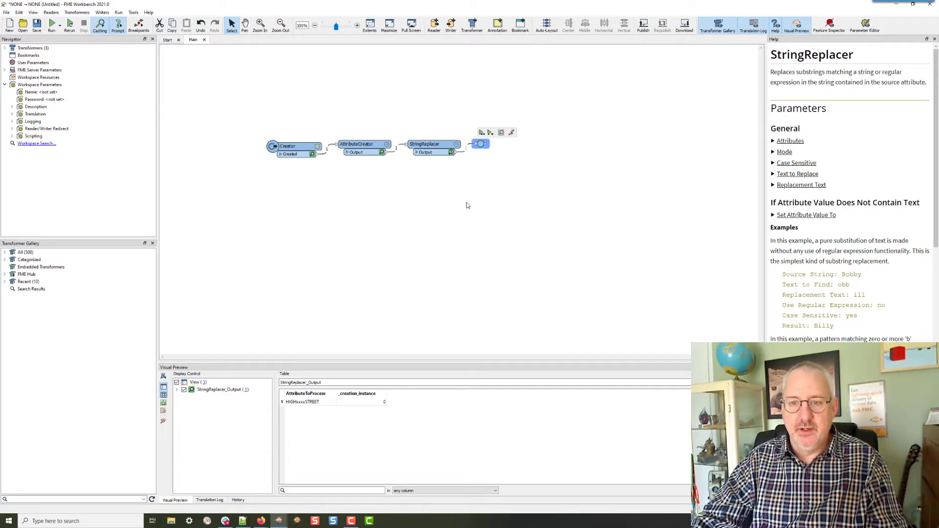
{"action": "left_click_drag", "start_coordinate": [484, 152], "coordinate": [513, 152]}
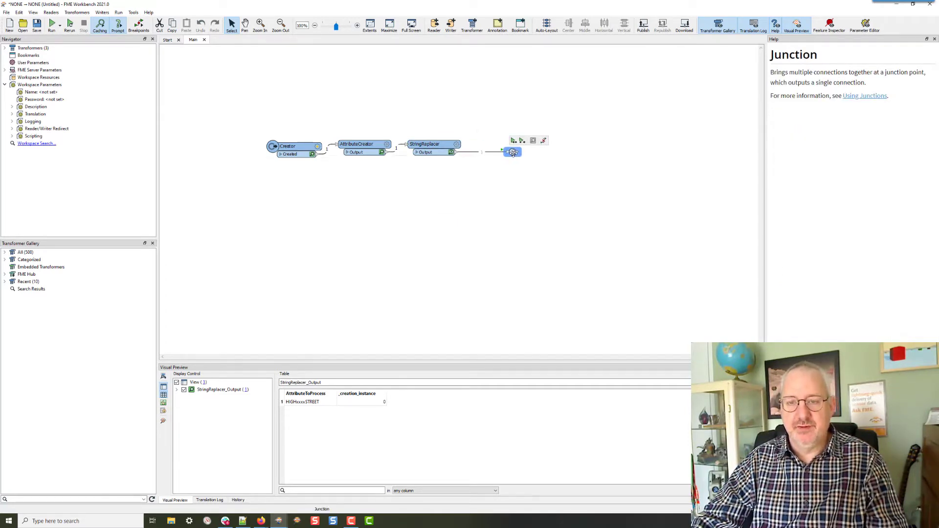
Step: Start creating a custom transformer from the StringReplacer, named StringInserter in the Strings category
{"action": "left_click", "coordinate": [446, 144]}
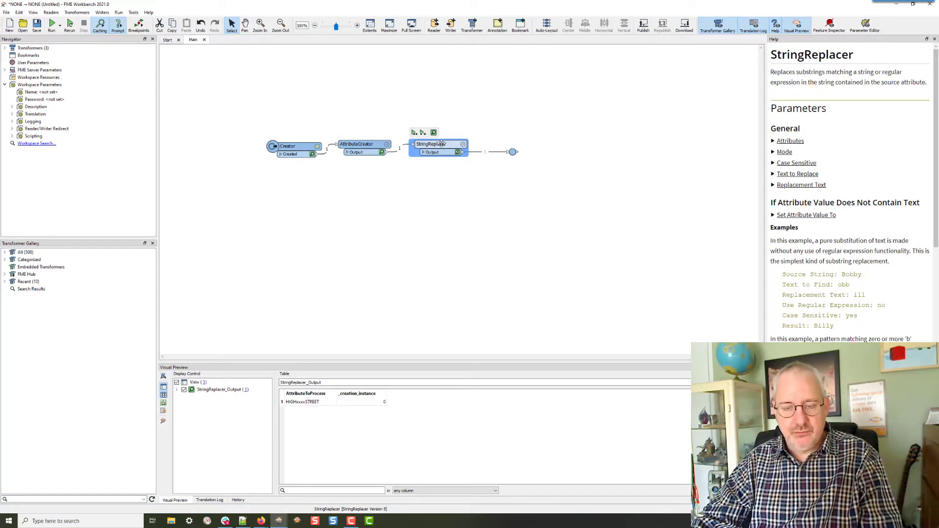
{"action": "key", "text": "ctrl+t"}
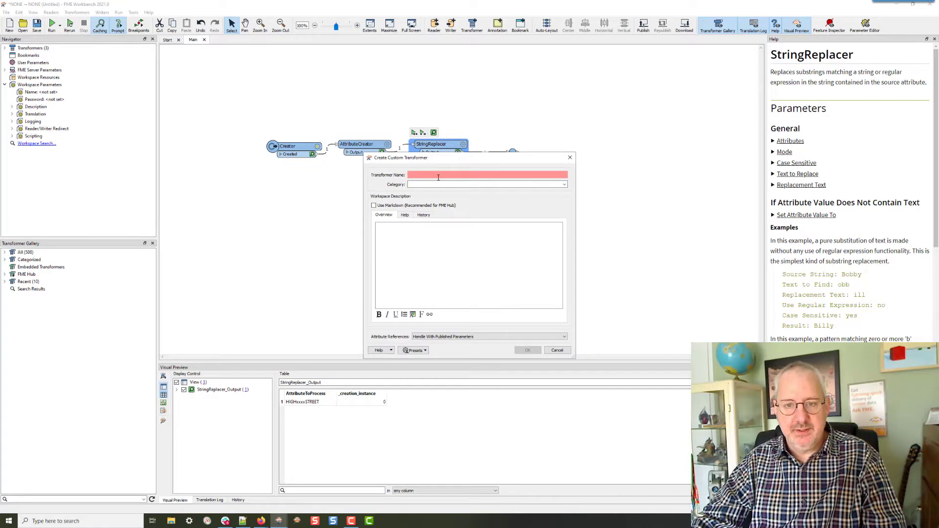
{"action": "type", "text": "Str"}
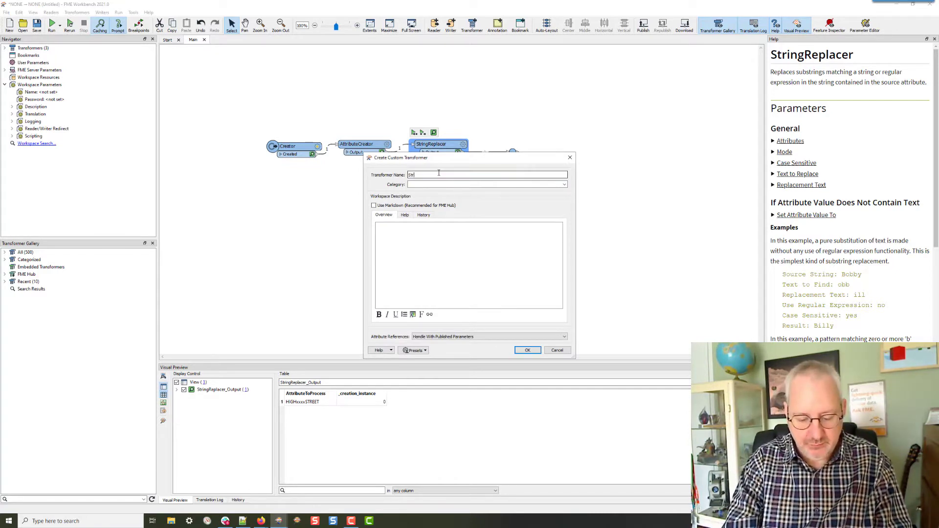
{"action": "type", "text": "ingInserter"}
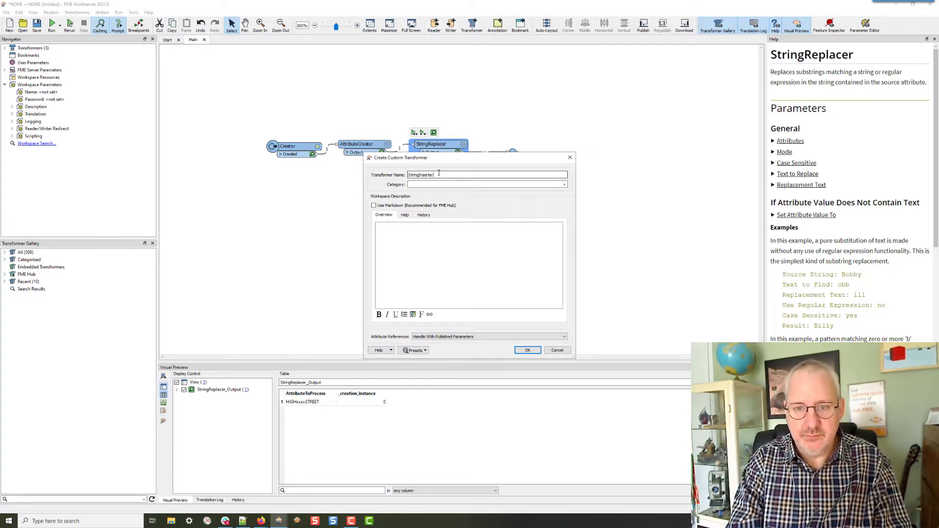
{"action": "type", "text": "Strings"}
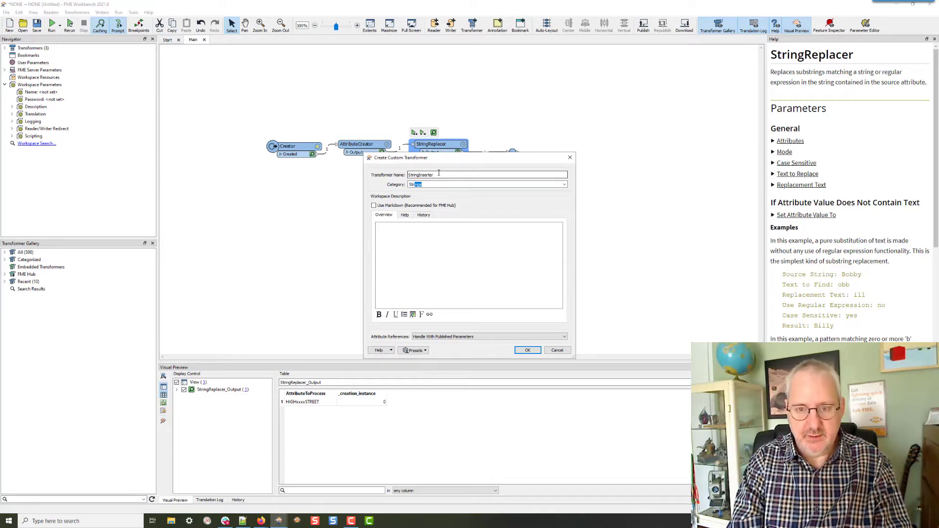
{"action": "key", "text": "Tab"}
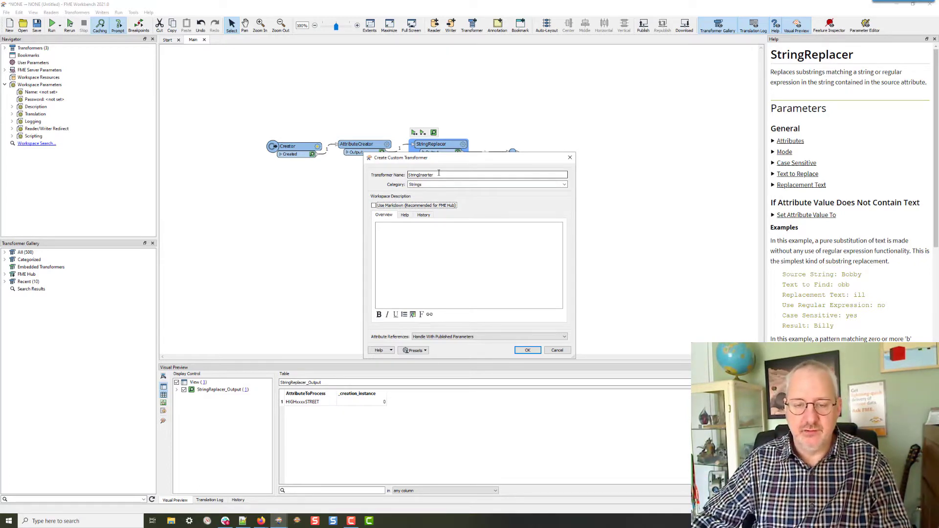
Step: Enable Markdown, enter the overview "This transformer is for inserting strings in a given position.", and create the transformer with attribute references handled with published parameters
{"action": "left_click", "coordinate": [380, 205]}
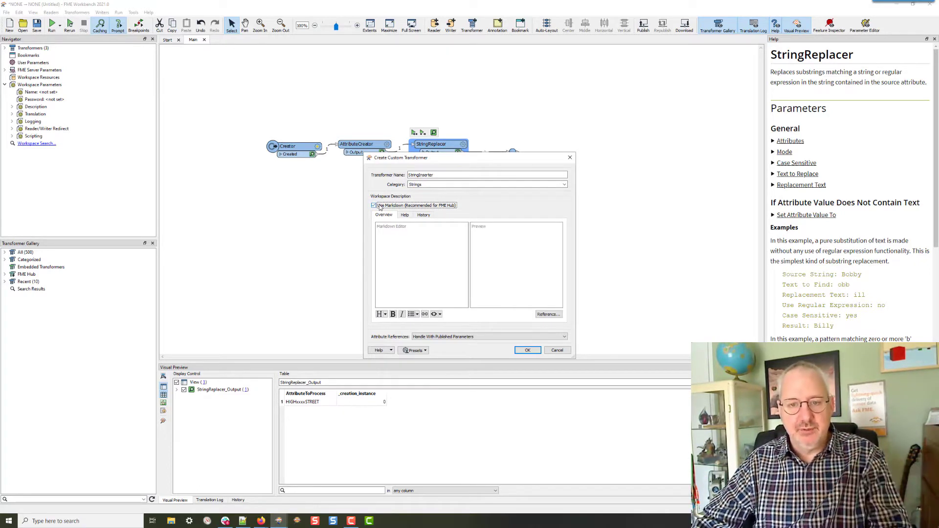
{"action": "left_click", "coordinate": [405, 254]}
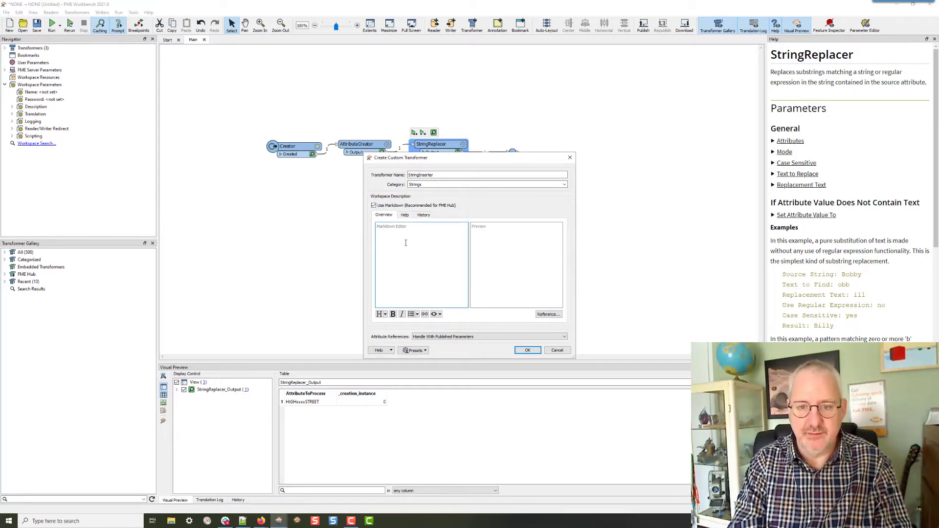
{"action": "type", "text": "This transfor"}
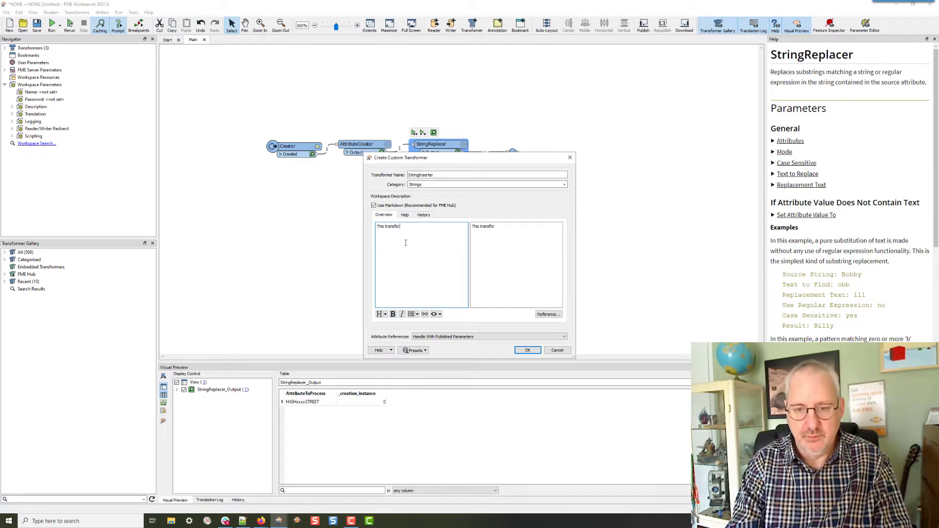
{"action": "type", "text": "mer is for inserting"}
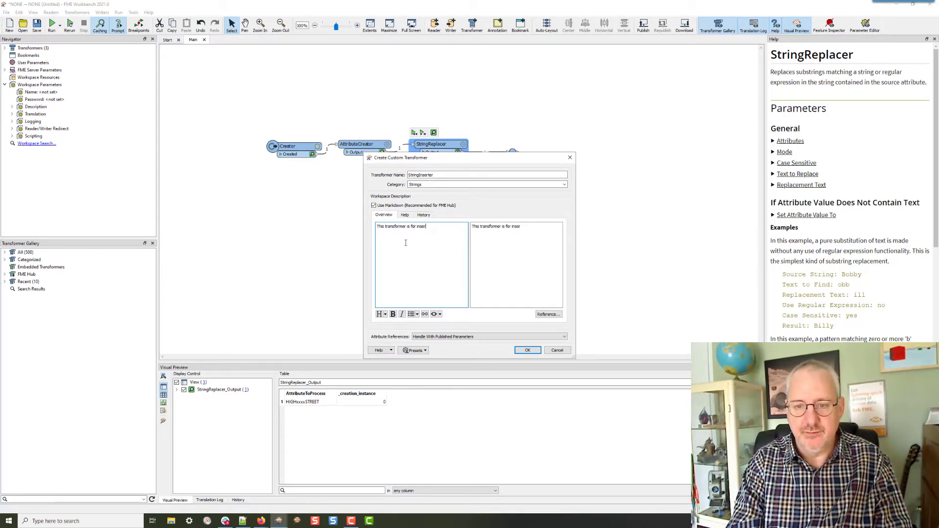
{"action": "type", "text": "ings in a given position."}
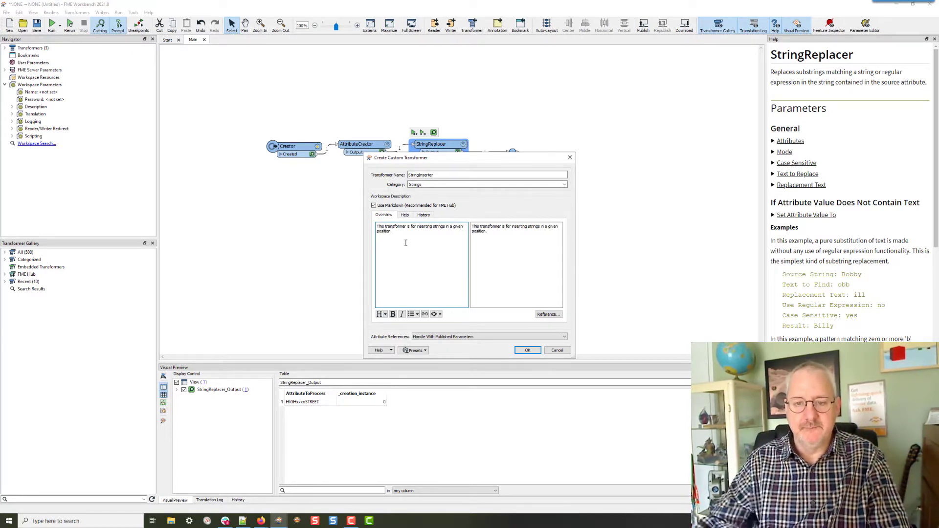
{"action": "left_click", "coordinate": [468, 337]}
{"action": "left_click", "coordinate": [468, 337]}
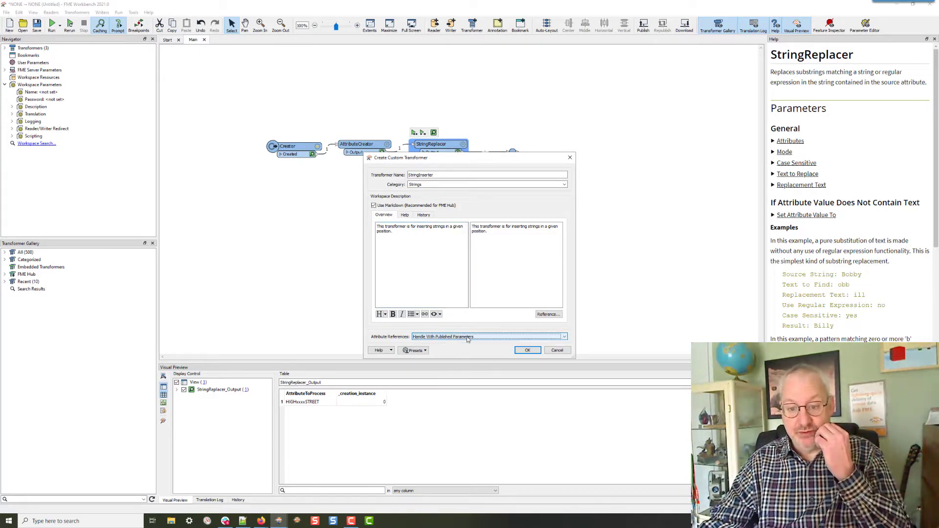
{"action": "left_click", "coordinate": [527, 350]}
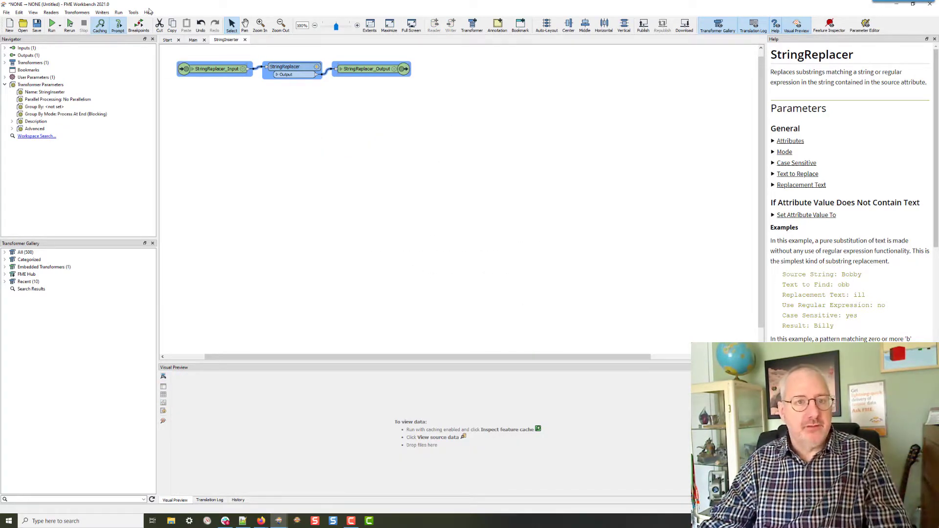
Step: In the StringInserter definition, rename the input port to Input and the output port to Output, and align the StringReplacer with the Input
{"action": "left_click", "coordinate": [193, 40]}
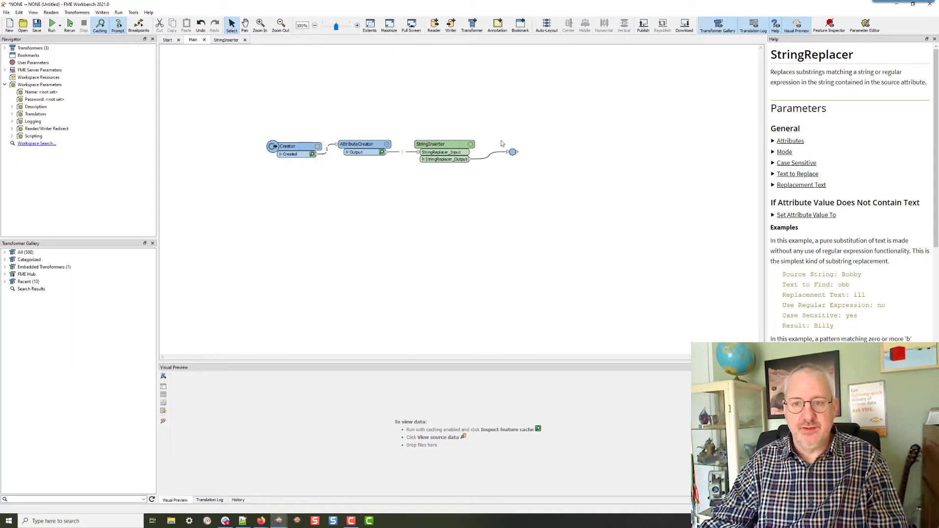
{"action": "left_click", "coordinate": [226, 41]}
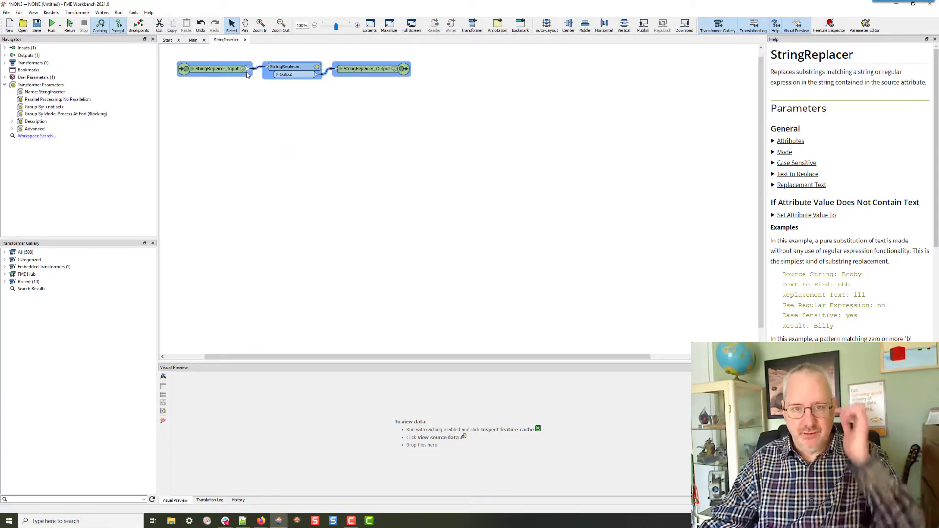
{"action": "double_click", "coordinate": [222, 71]}
{"action": "type", "text": "In"}
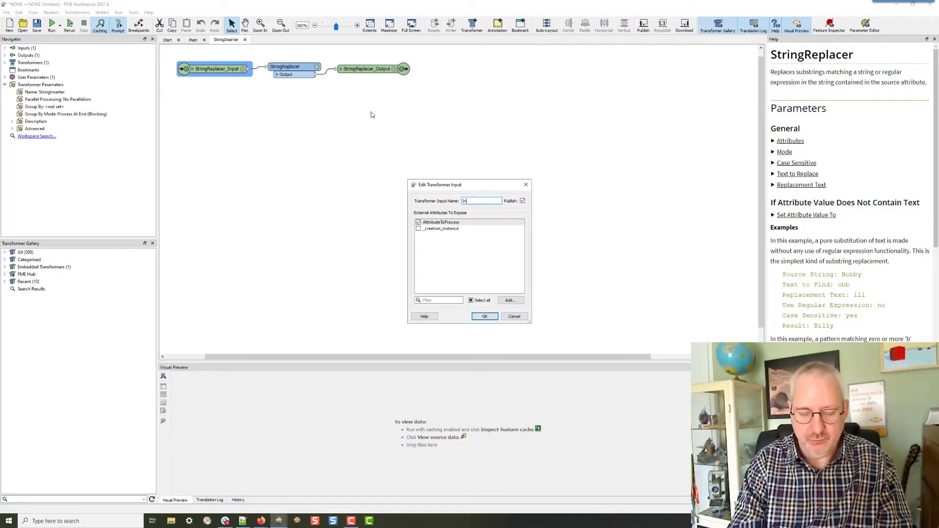
{"action": "type", "text": "put"}
{"action": "key", "text": "Return"}
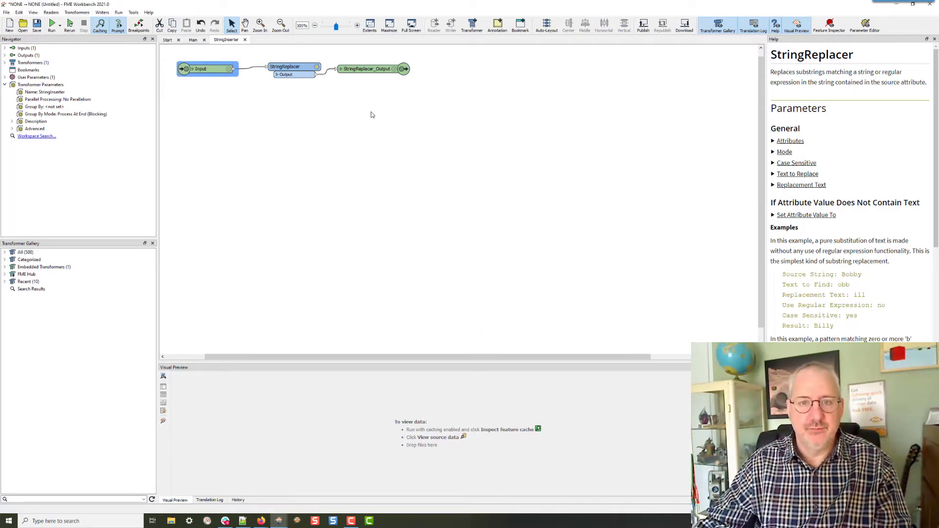
{"action": "double_click", "coordinate": [392, 69]}
{"action": "type", "text": "Output"}
{"action": "key", "text": "Return"}
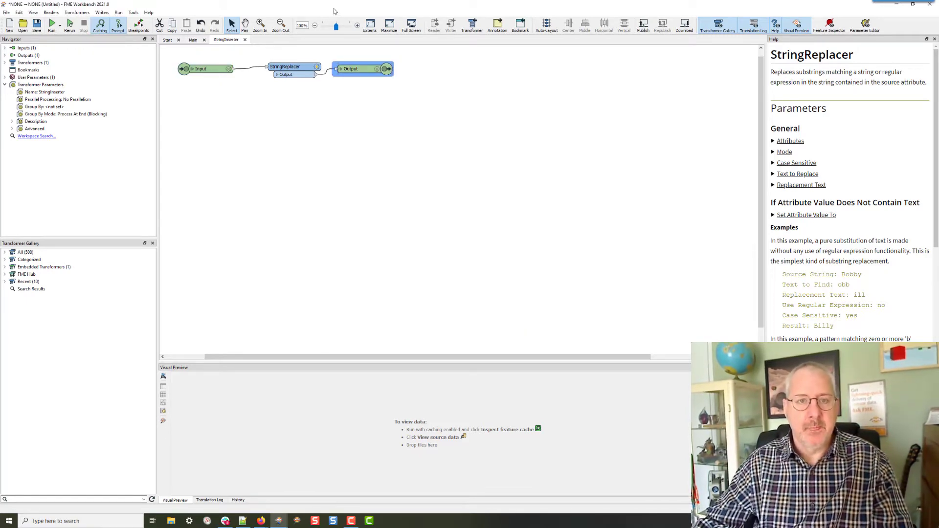
{"action": "left_click_drag", "start_coordinate": [292, 67], "coordinate": [281, 70]}
Step: Review the Input port's exposed attributes and the StringReplacer's parameters inside the StringInserter
{"action": "left_click", "coordinate": [231, 73]}
{"action": "left_click", "coordinate": [231, 72]}
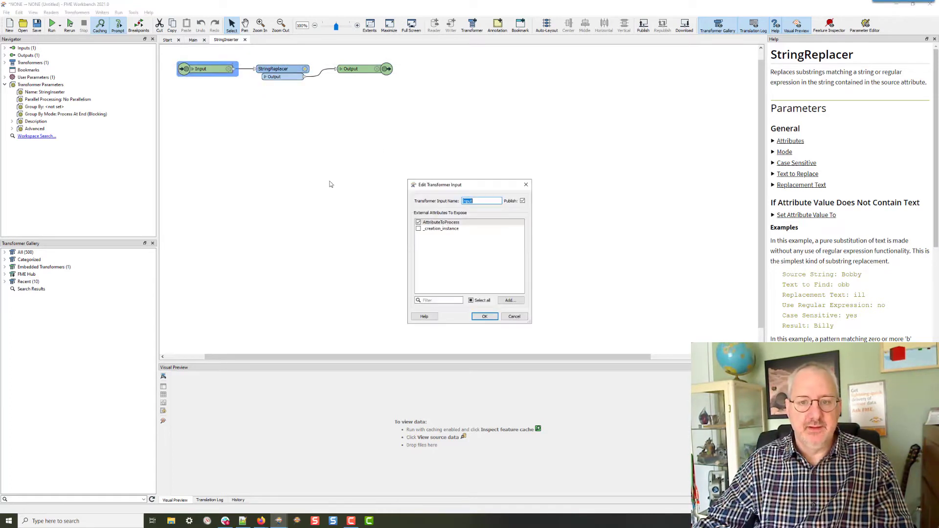
{"action": "left_click", "coordinate": [444, 224]}
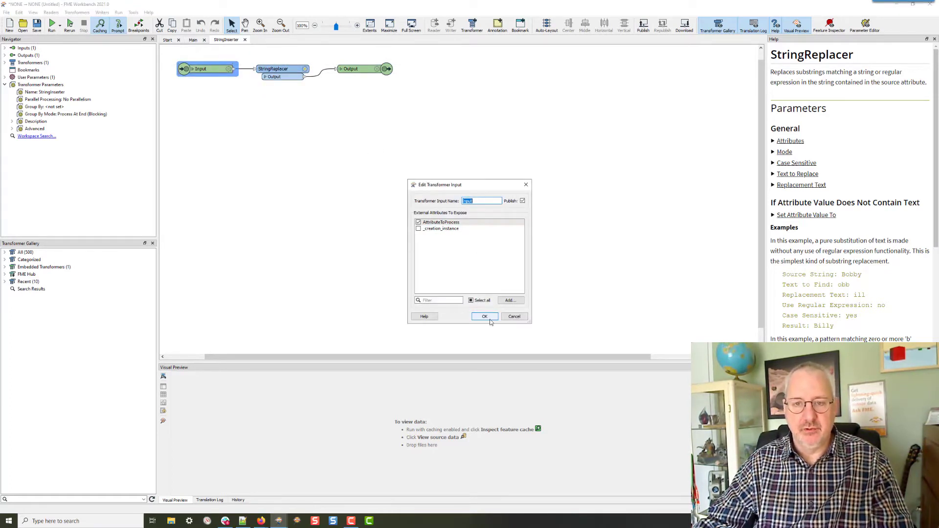
{"action": "left_click", "coordinate": [490, 320]}
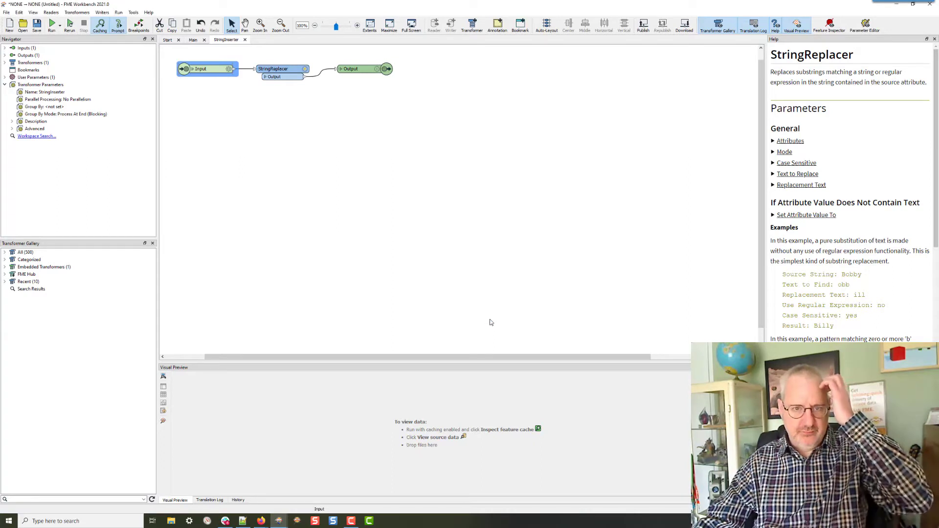
{"action": "left_click", "coordinate": [306, 69]}
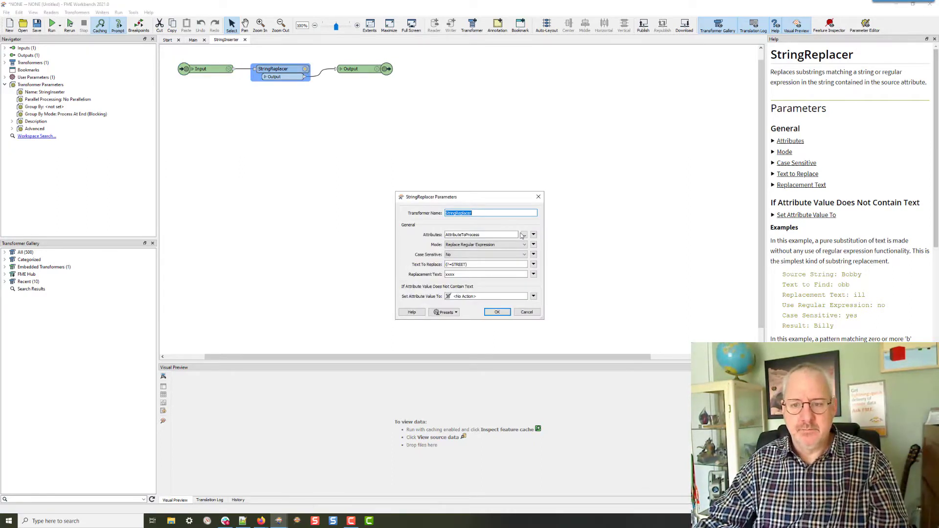
{"action": "left_click", "coordinate": [497, 313]}
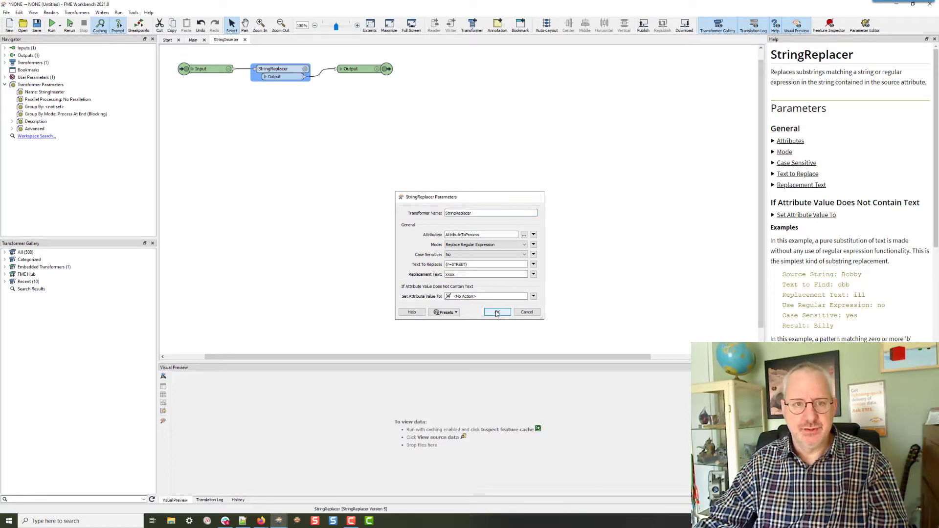
Step: Run the main workspace and inspect the Junction's cached output
{"action": "left_click", "coordinate": [194, 40]}
{"action": "left_click", "coordinate": [52, 25]}
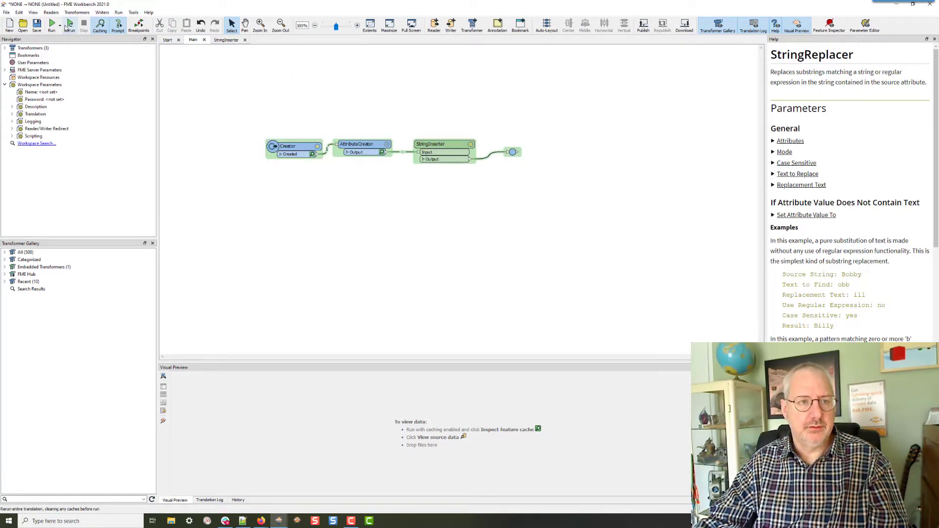
{"action": "left_click", "coordinate": [512, 152]}
{"action": "left_click", "coordinate": [533, 141]}
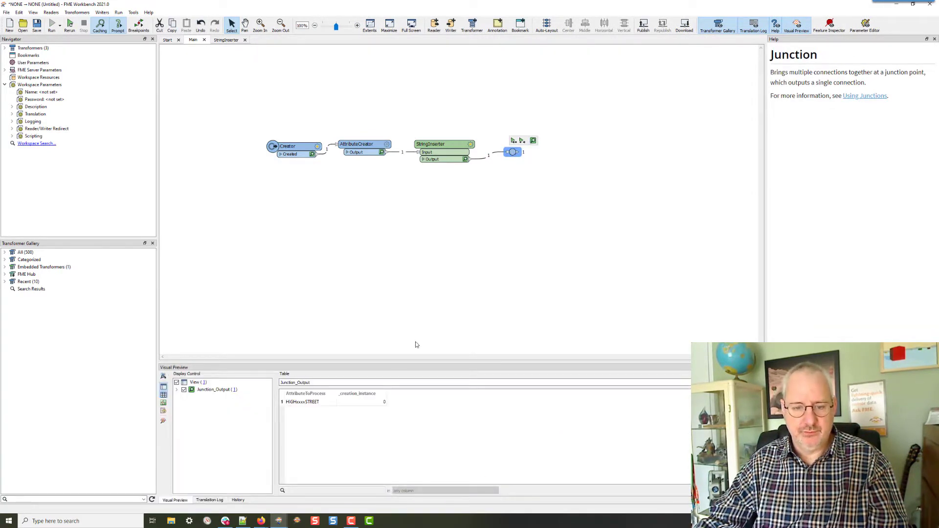
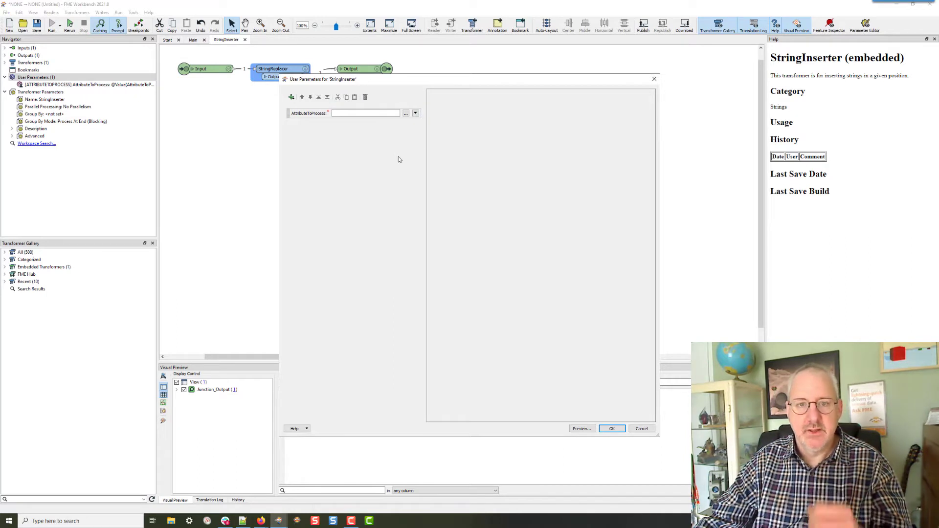
Step: Add a published, required text user parameter to the StringInserter with the prompt String to Search For
{"action": "left_click", "coordinate": [292, 98]}
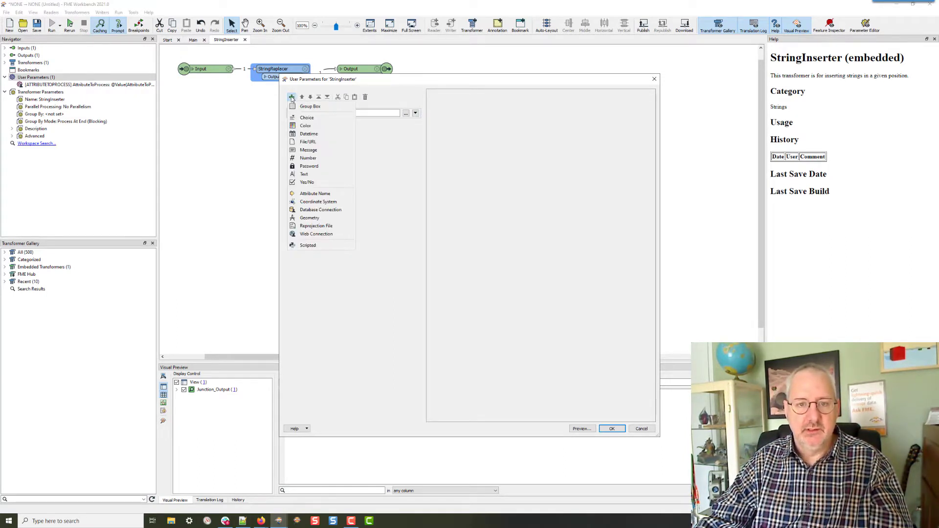
{"action": "left_click", "coordinate": [310, 174]}
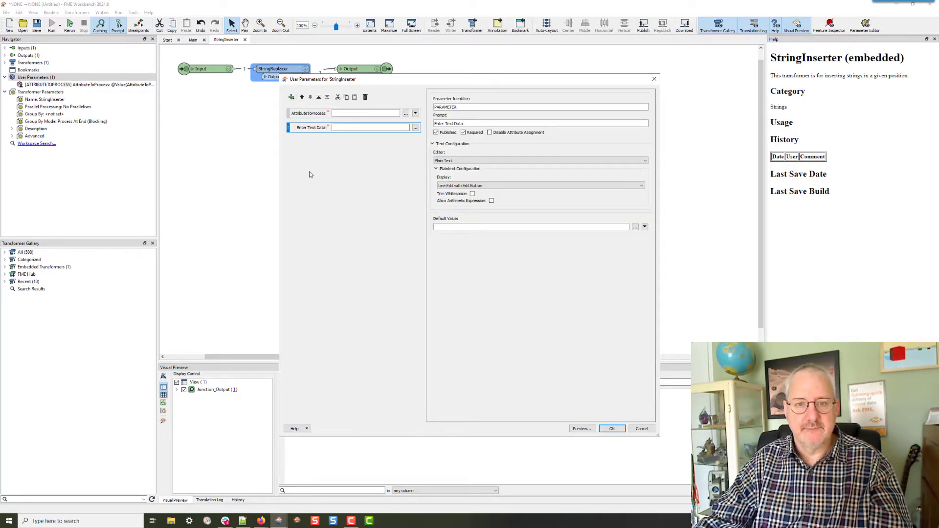
{"action": "triple_click", "coordinate": [463, 123]}
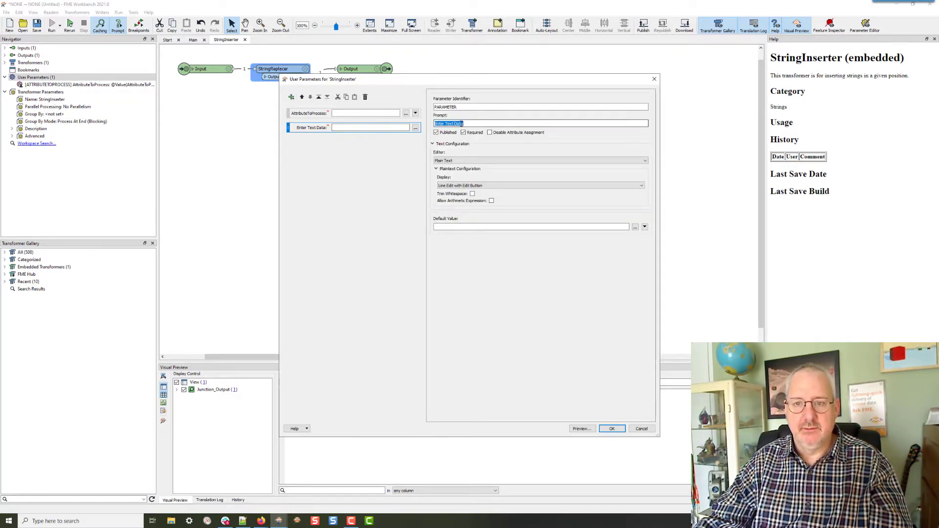
{"action": "type", "text": "String to Search For:"}
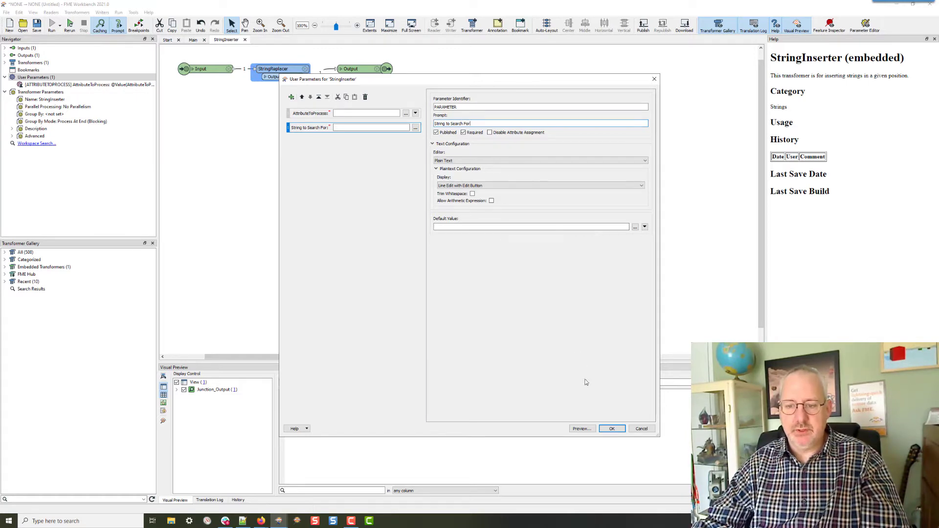
{"action": "left_click", "coordinate": [611, 430]}
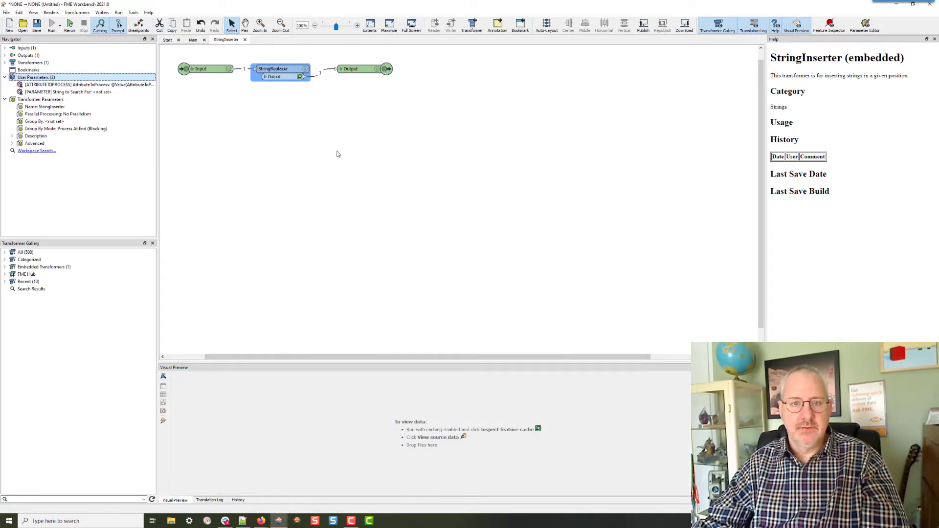
Step: Review the StringReplacer's Text To Replace expression in the text editor, highlighting the hard-coded search word STREET
{"action": "left_click", "coordinate": [305, 69]}
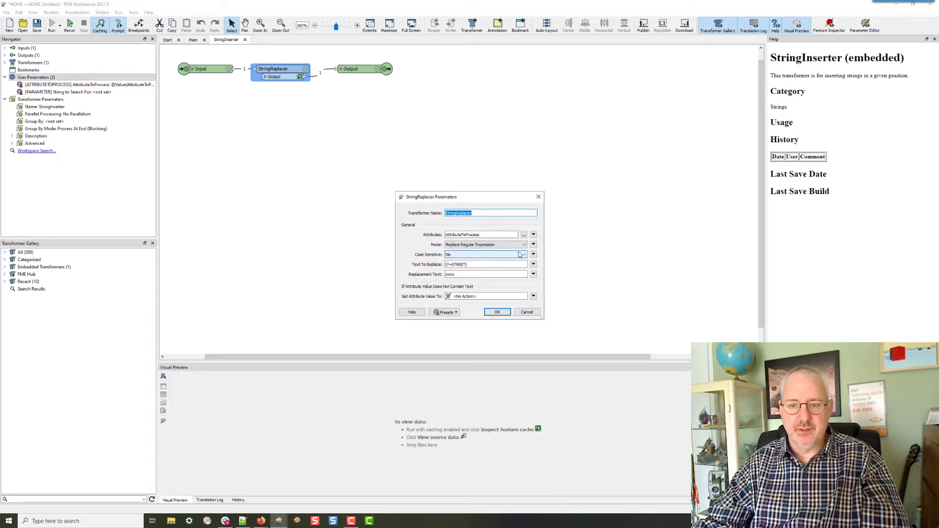
{"action": "left_click", "coordinate": [534, 264]}
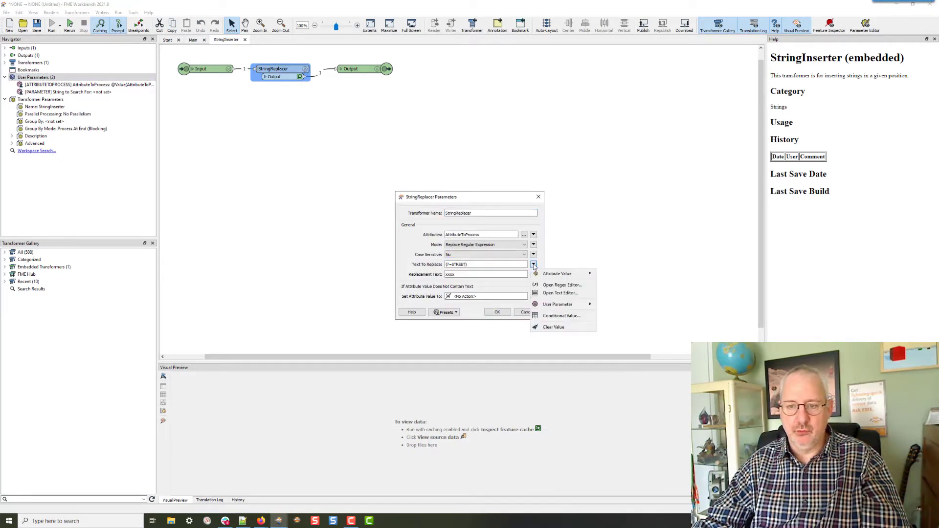
{"action": "left_click", "coordinate": [555, 294]}
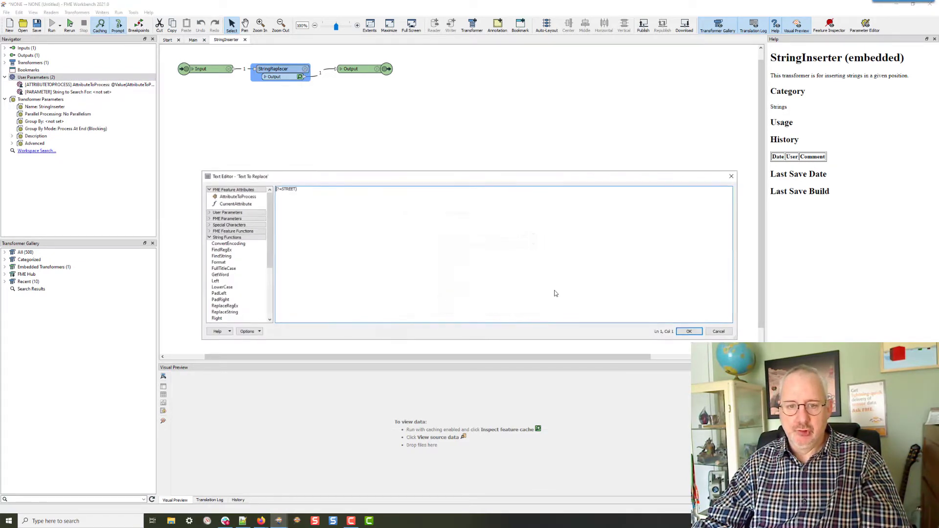
{"action": "double_click", "coordinate": [288, 189]}
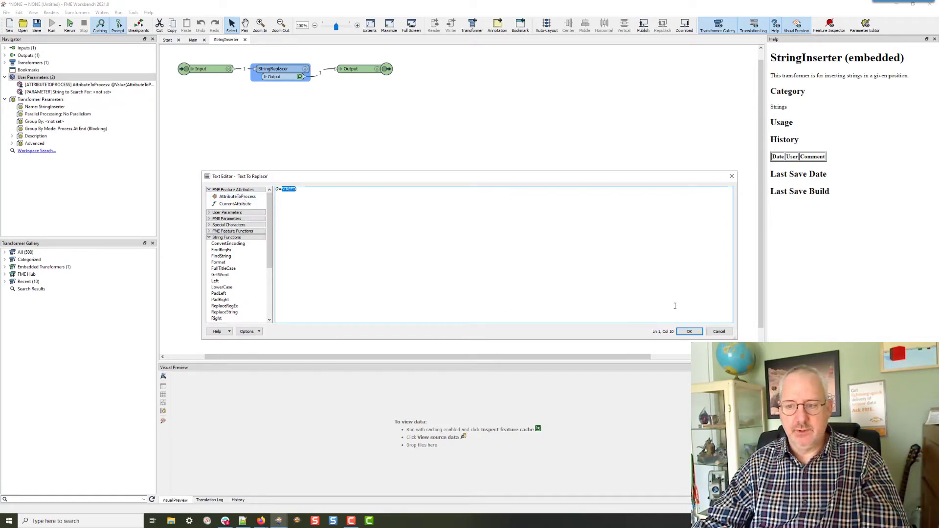
{"action": "left_click", "coordinate": [689, 331]}
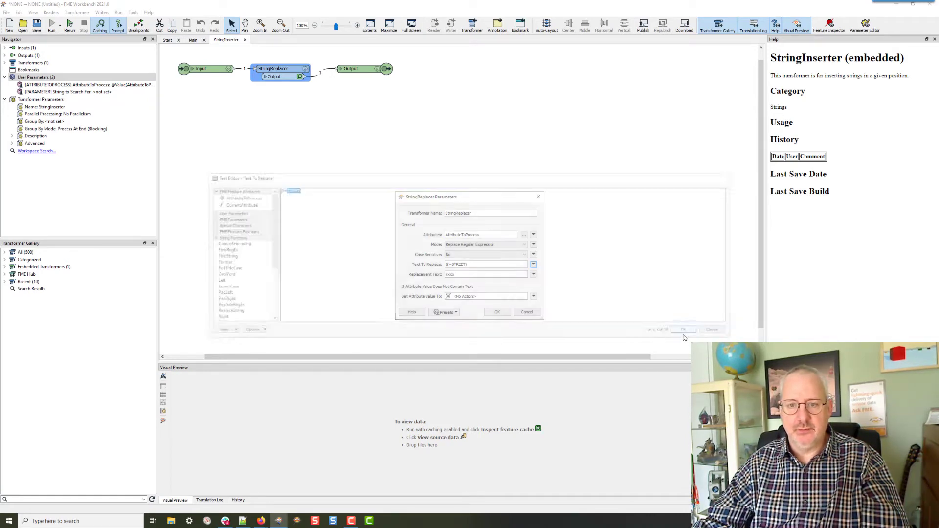
{"action": "left_click", "coordinate": [497, 312]}
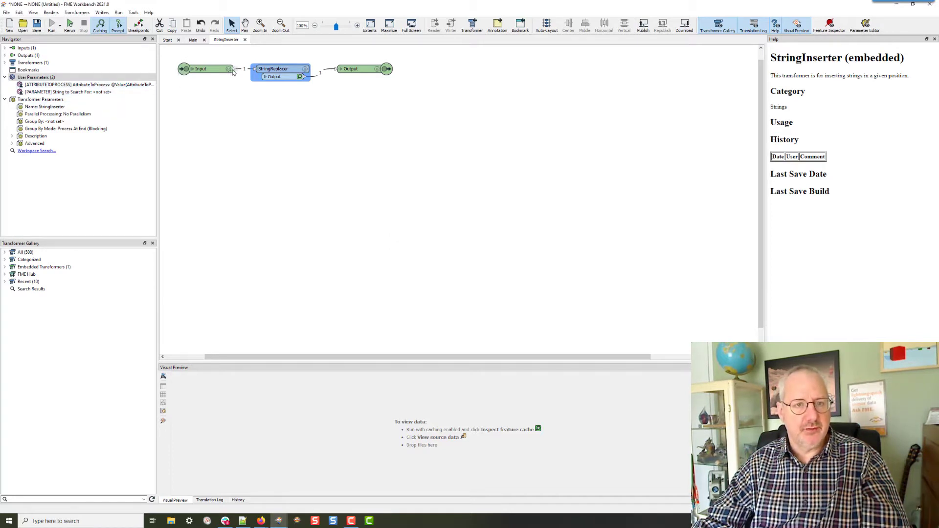
Step: Check which external attributes the Input port of the StringInserter exposes
{"action": "left_click", "coordinate": [230, 69]}
{"action": "left_click", "coordinate": [230, 67]}
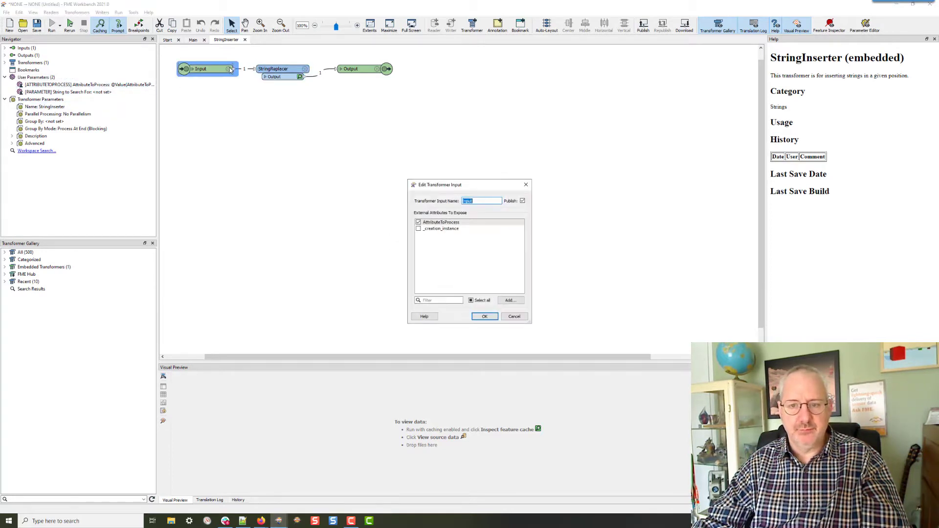
{"action": "left_click", "coordinate": [484, 318]}
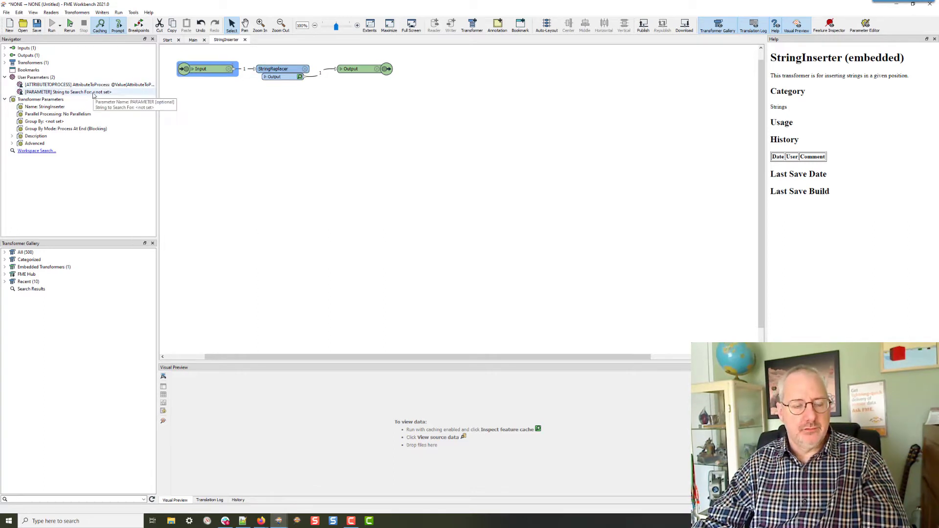
Step: Move the StringReplacer below the Output port and expose a new attribute named StringInserterSearchString on the Input port
{"action": "left_click", "coordinate": [279, 77]}
{"action": "left_click_drag", "start_coordinate": [278, 77], "coordinate": [356, 109]}
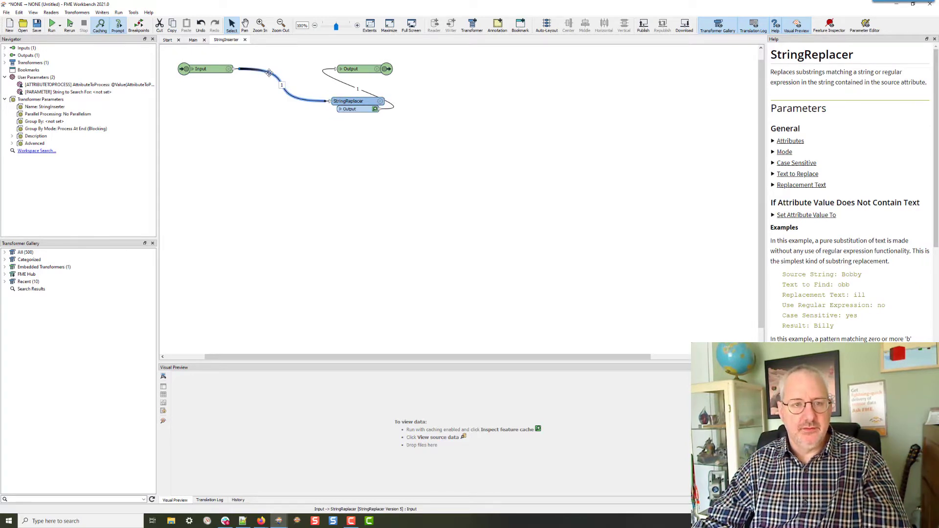
{"action": "double_click", "coordinate": [229, 71]}
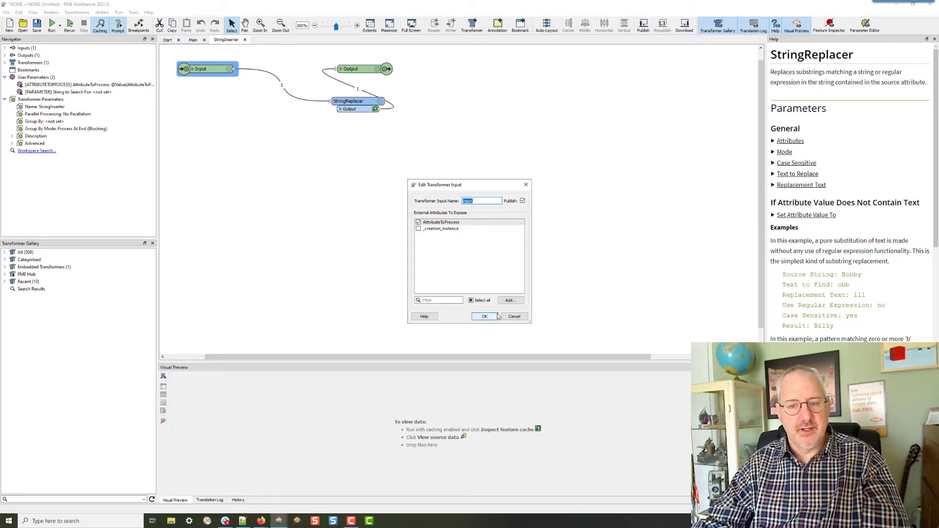
{"action": "left_click", "coordinate": [514, 303]}
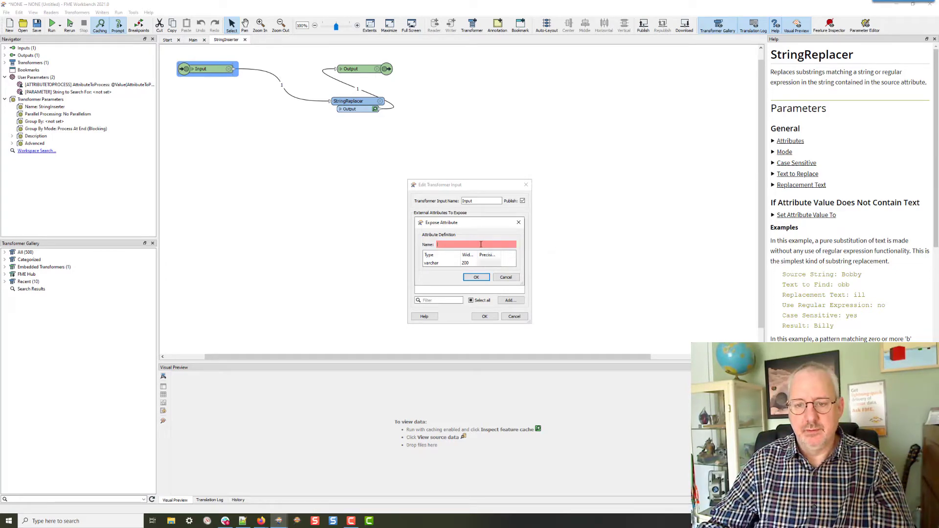
{"action": "type", "text": "SearchString"}
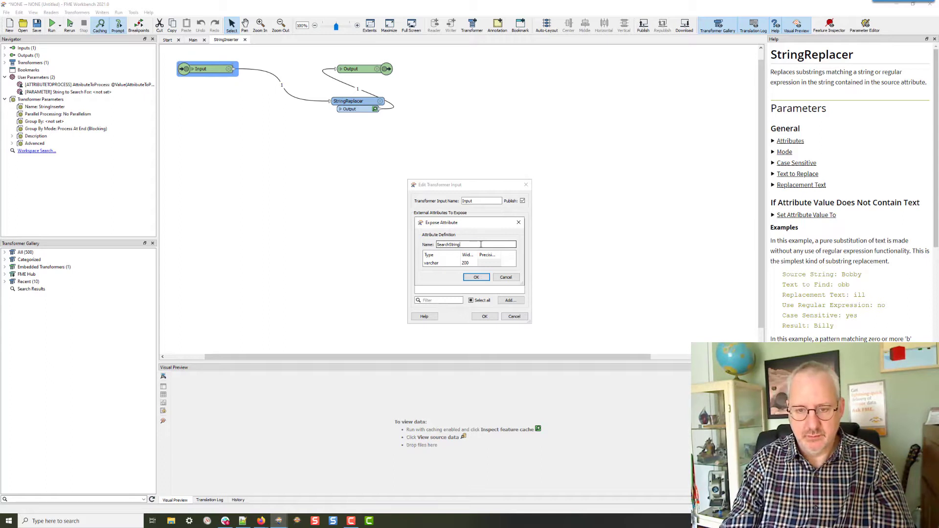
{"action": "key", "text": "Home"}
{"action": "type", "text": "StringInsert"}
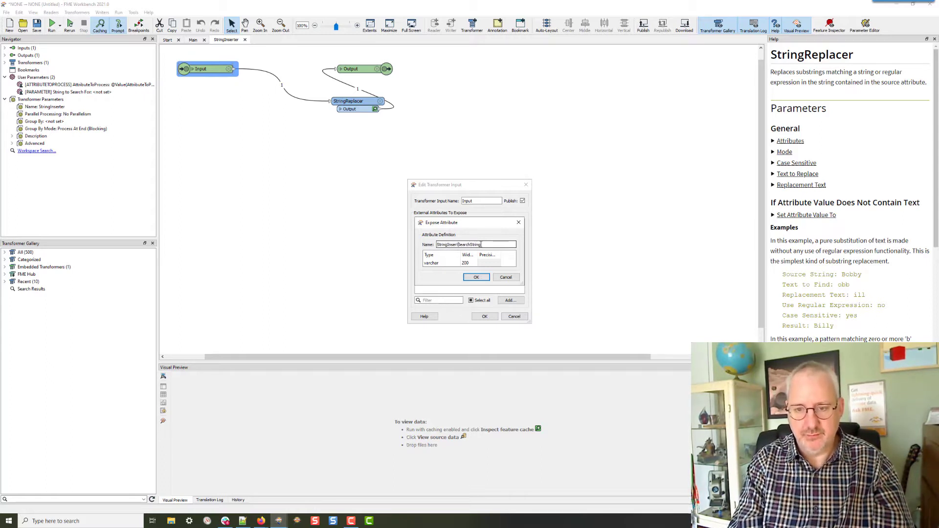
{"action": "type", "text": "er"}
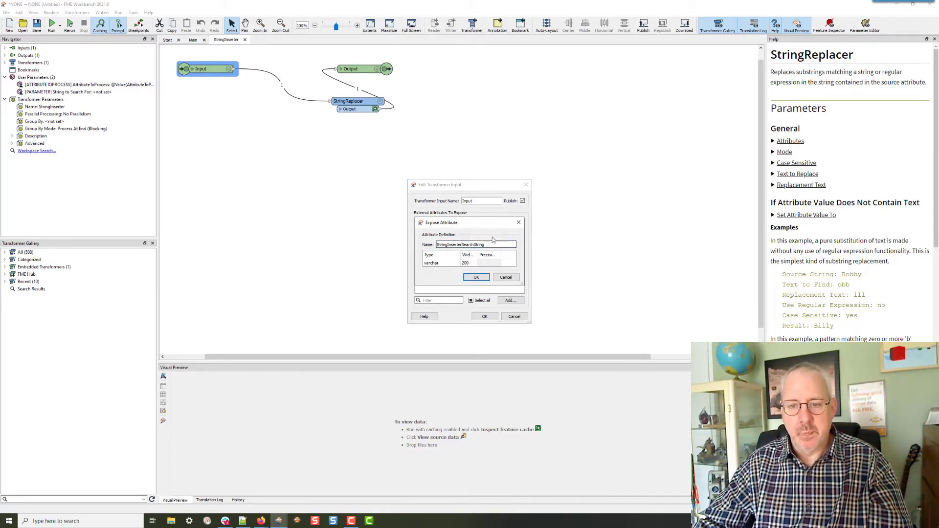
{"action": "left_click", "coordinate": [477, 278]}
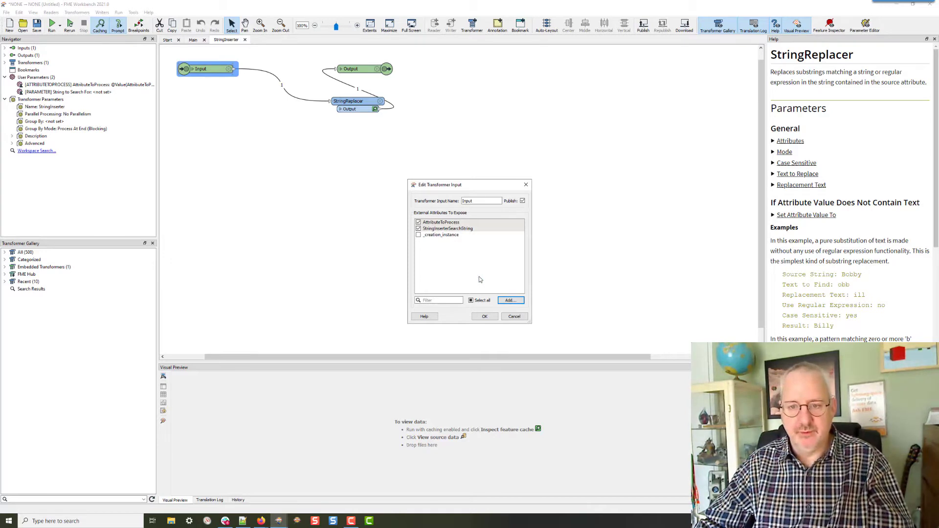
{"action": "left_click", "coordinate": [484, 316]}
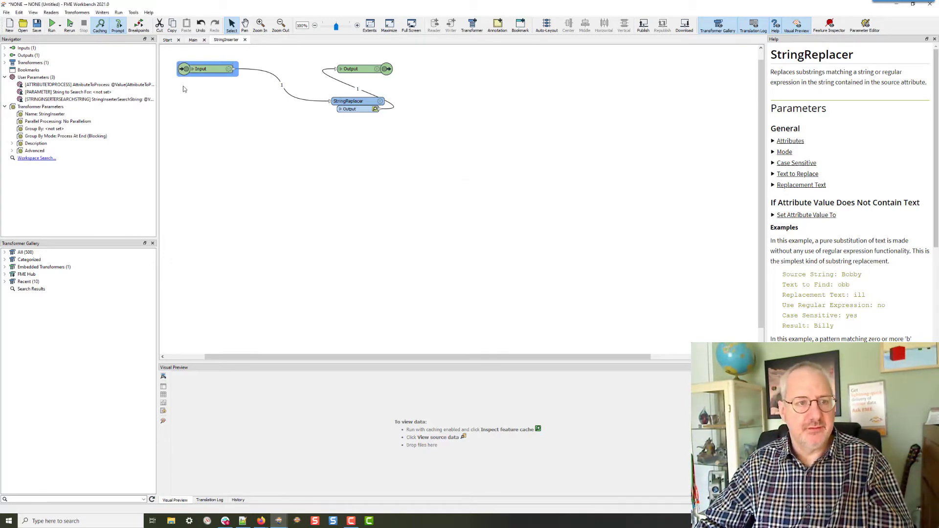
Step: Delete the StringInserterSearchString user parameter from the StringInserter
{"action": "left_click", "coordinate": [125, 92]}
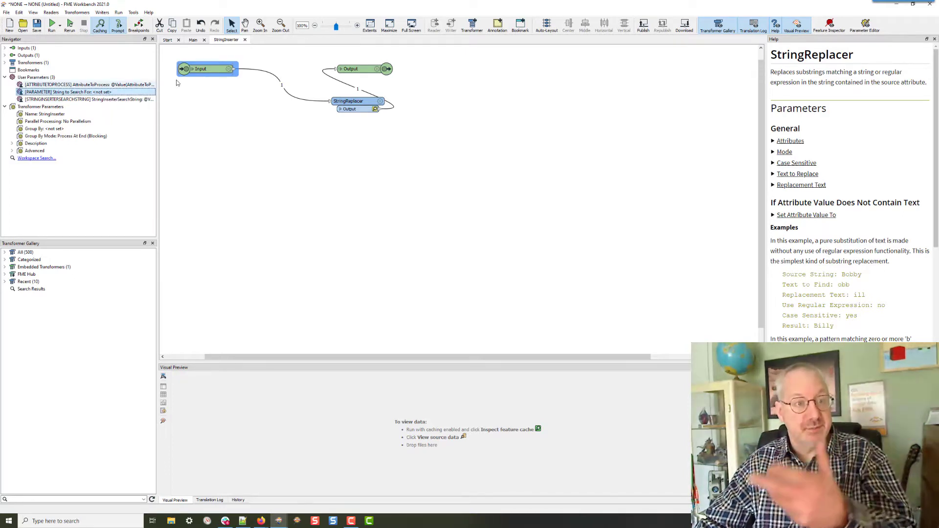
{"action": "left_click", "coordinate": [83, 101]}
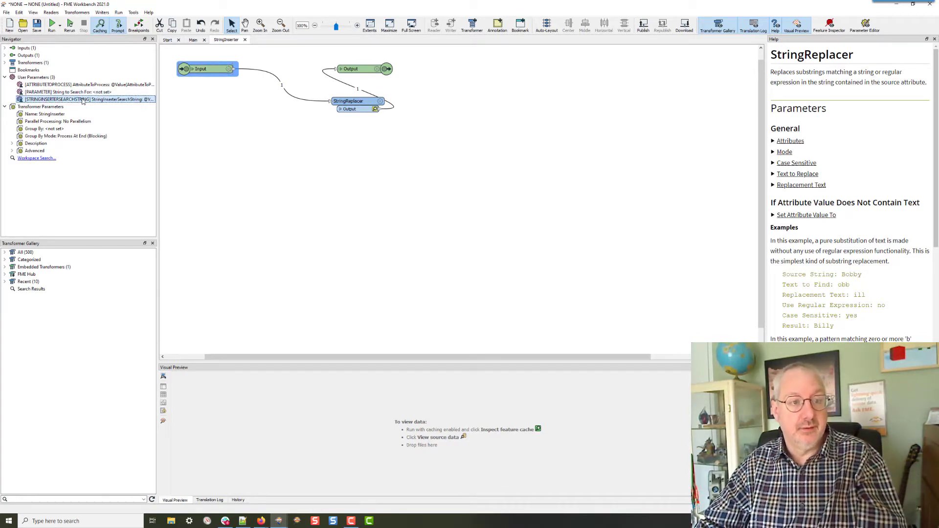
{"action": "key", "text": "End"}
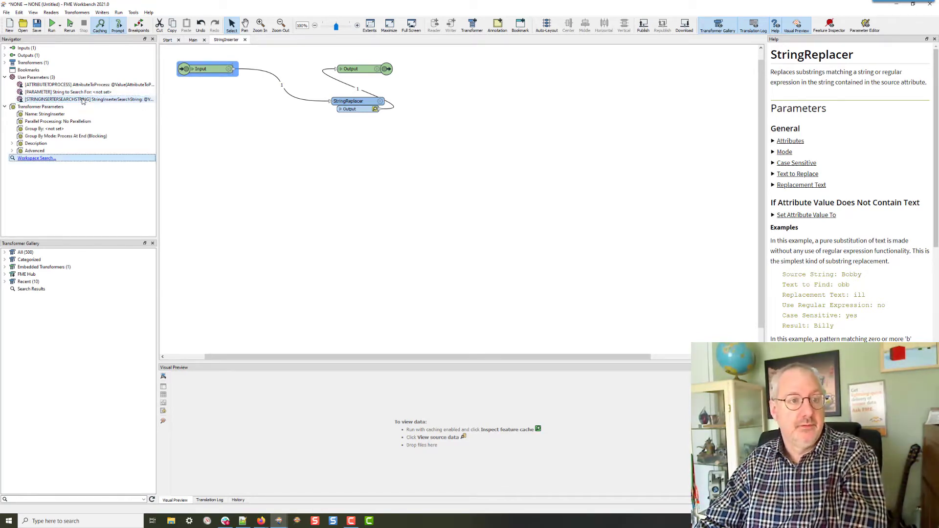
{"action": "left_click", "coordinate": [83, 100]}
{"action": "key", "text": "Delete"}
Step: Review the String to Search For parameter's text configuration and the attributes exposed by the Input port
{"action": "right_click", "coordinate": [74, 92]}
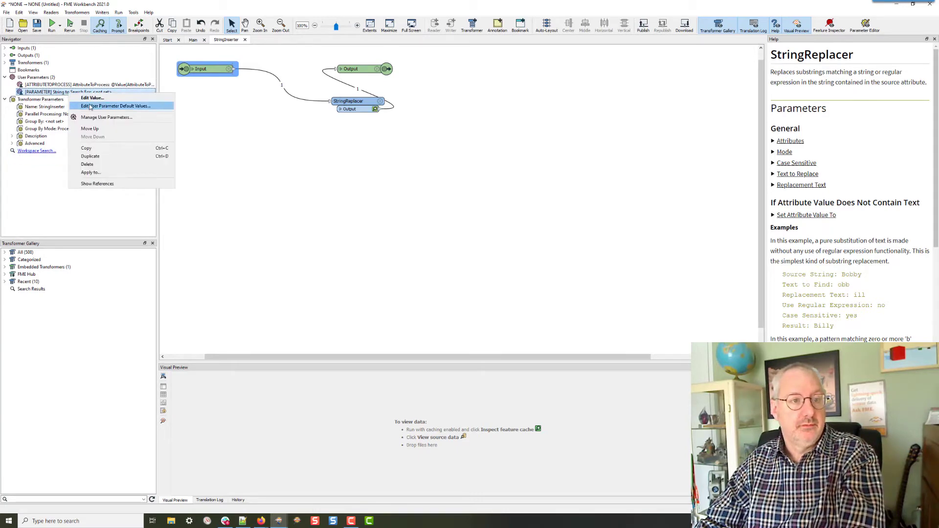
{"action": "left_click", "coordinate": [92, 118]}
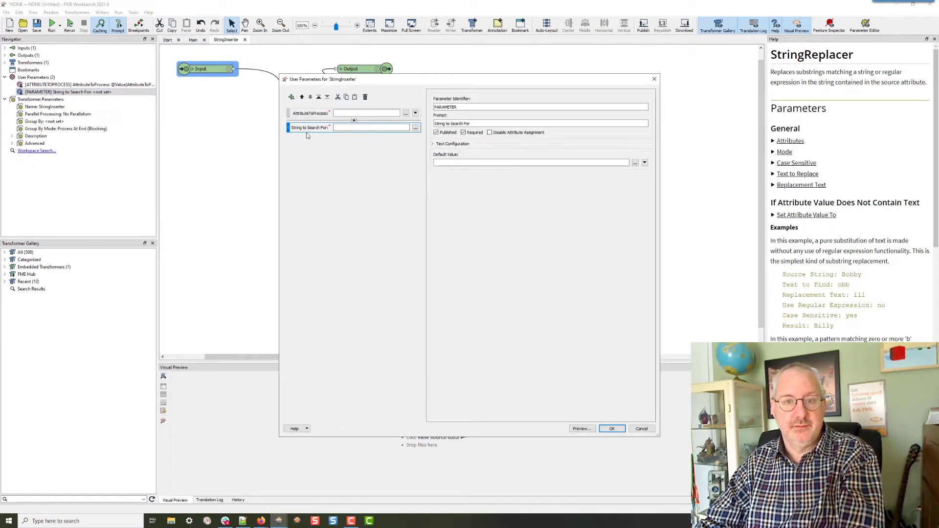
{"action": "left_click", "coordinate": [546, 125]}
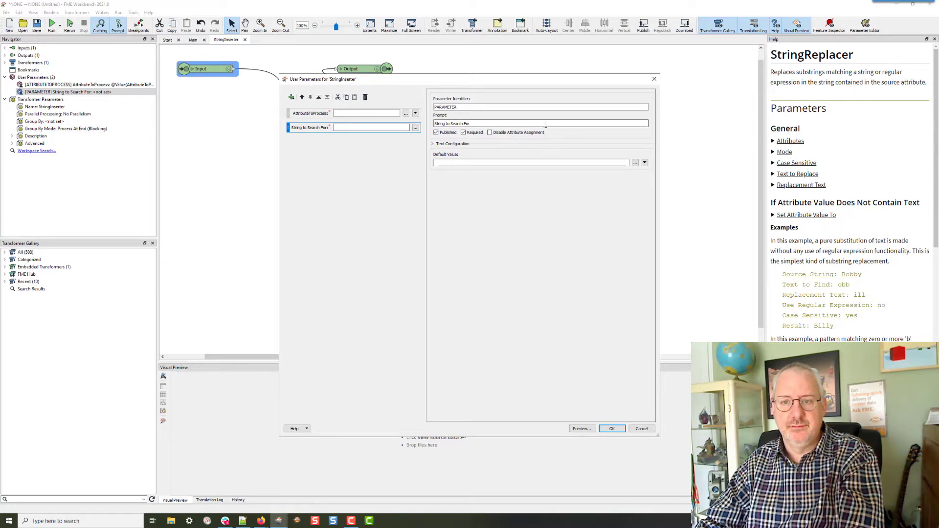
{"action": "left_click", "coordinate": [448, 145]}
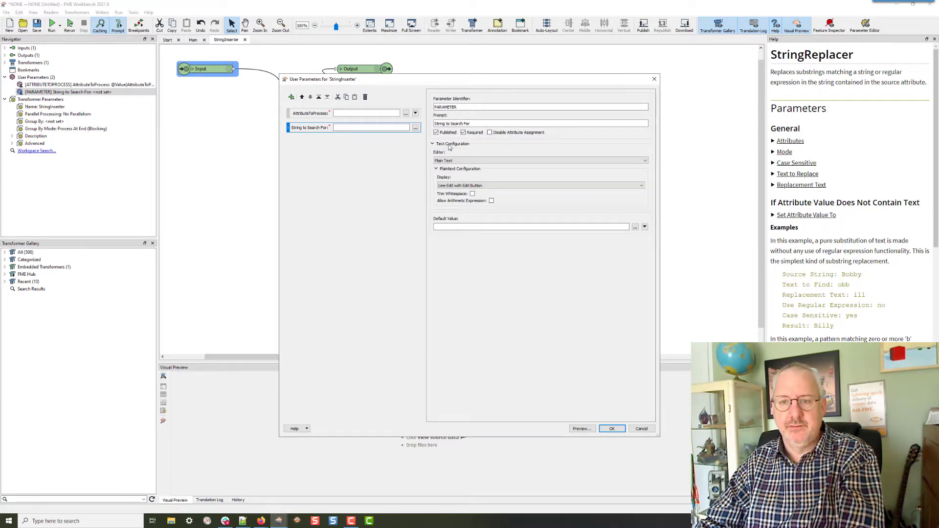
{"action": "left_click", "coordinate": [612, 429]}
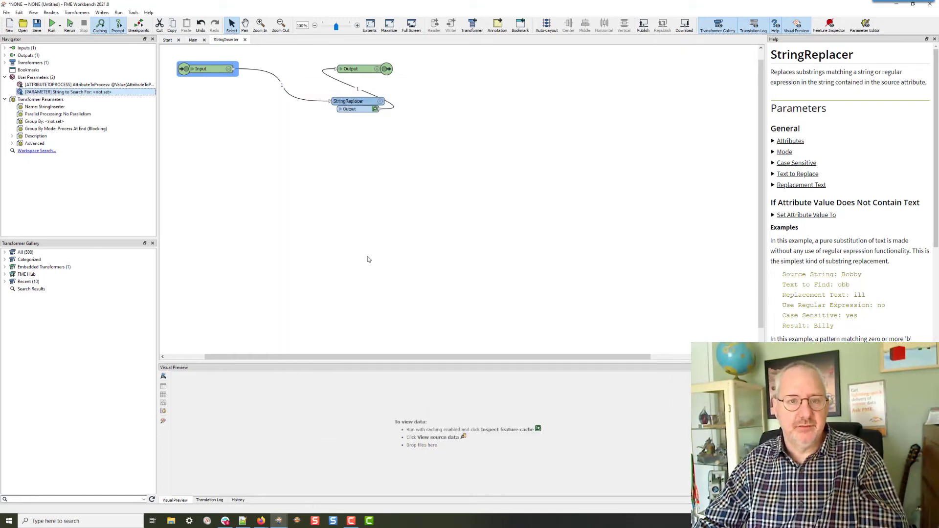
{"action": "double_click", "coordinate": [216, 66]}
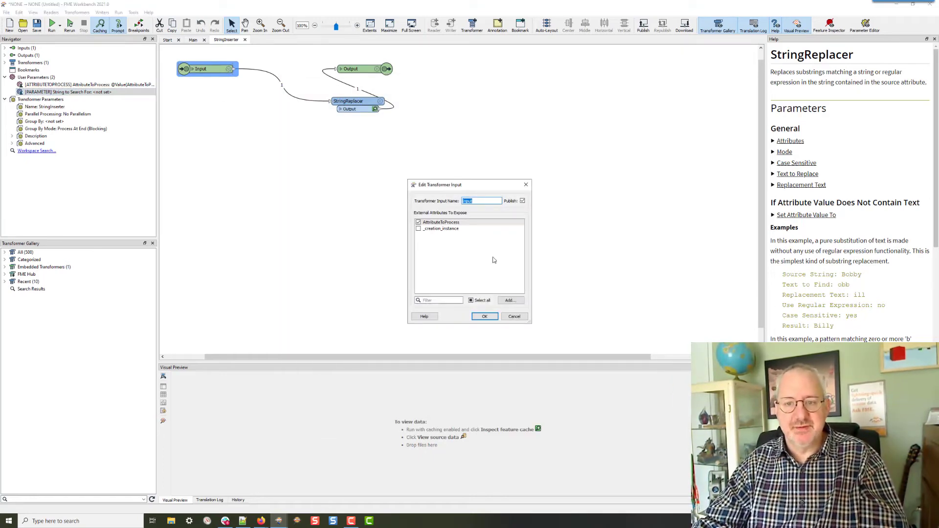
{"action": "left_click", "coordinate": [485, 317]}
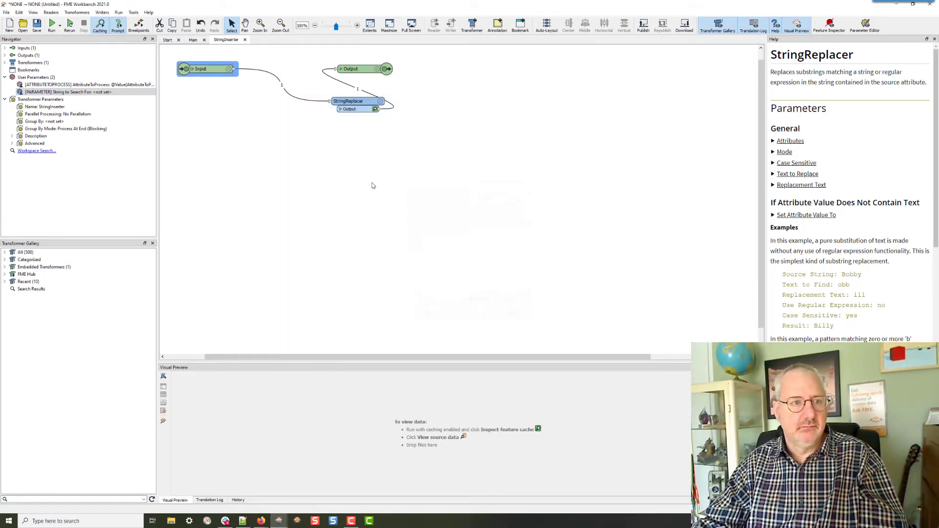
Step: Place the StringReplacer below and between the Input and Output ports, and inspect its Text To Replace expression without changing it
{"action": "left_click_drag", "start_coordinate": [355, 103], "coordinate": [290, 99]}
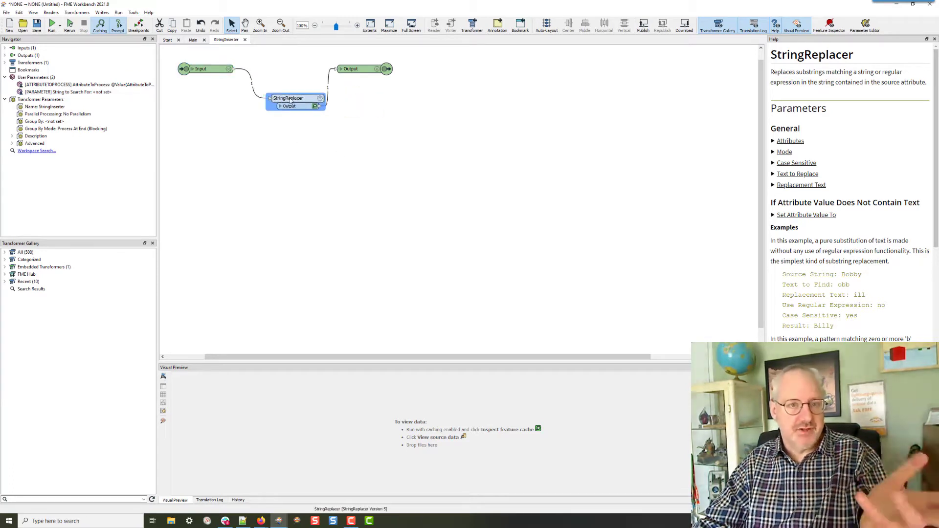
{"action": "left_click", "coordinate": [320, 99]}
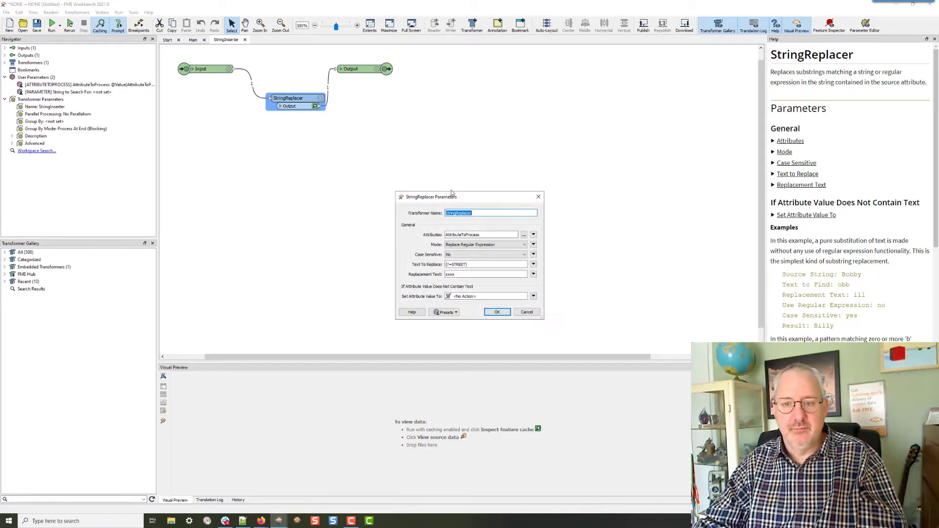
{"action": "left_click", "coordinate": [534, 264]}
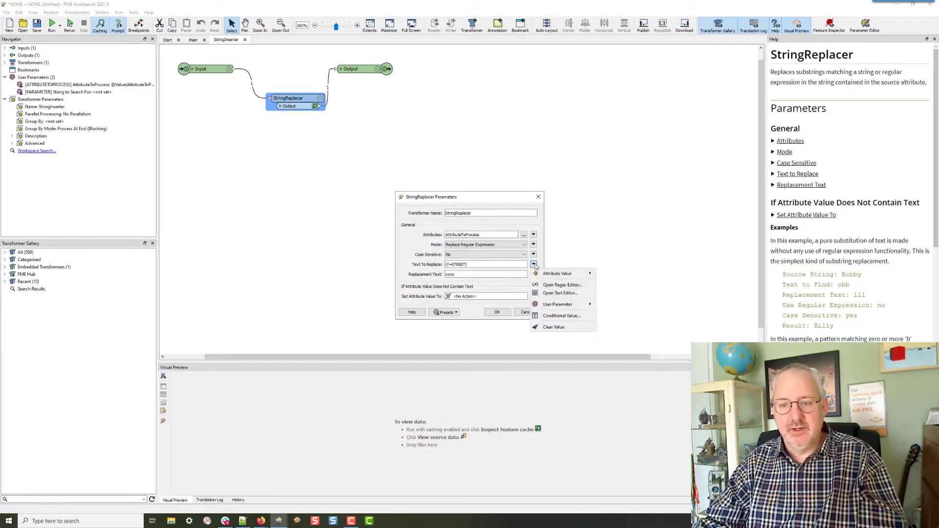
{"action": "left_click", "coordinate": [560, 293]}
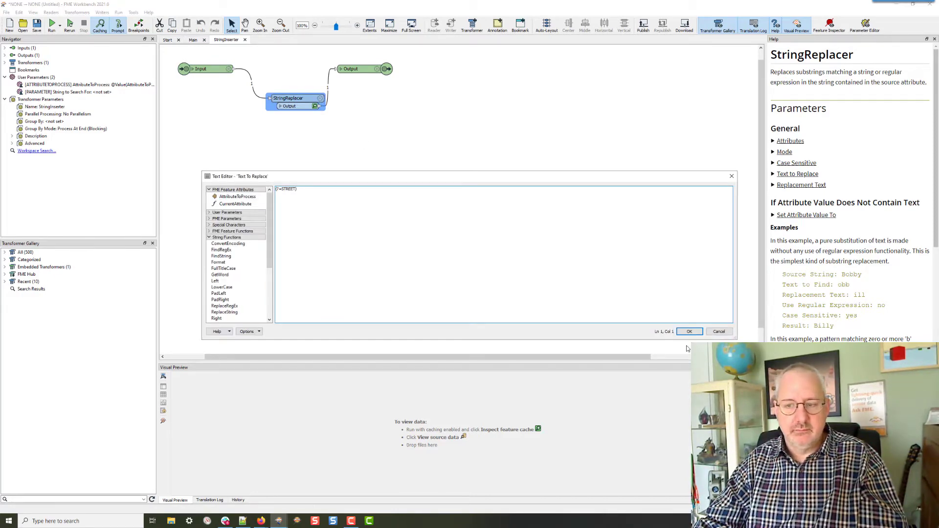
{"action": "left_click", "coordinate": [719, 332]}
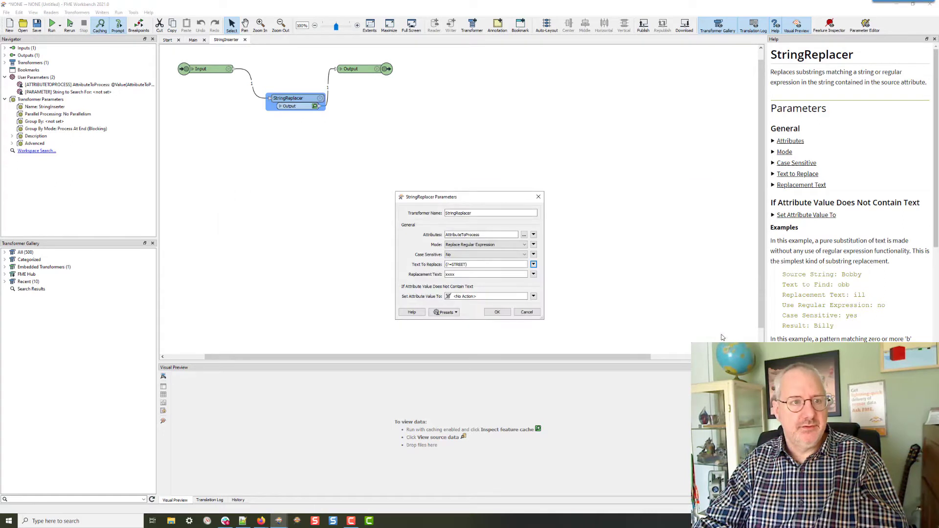
{"action": "left_click", "coordinate": [527, 313]}
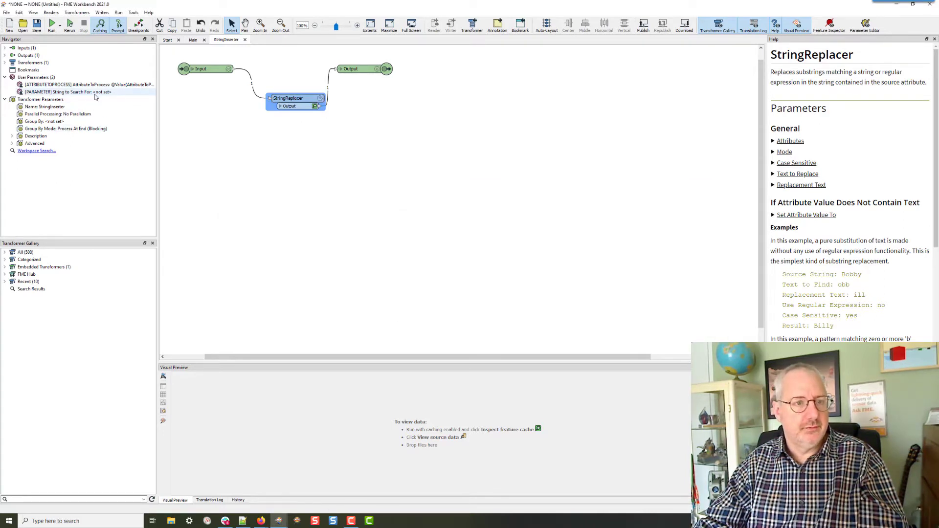
Step: Undo the recent layout, attribute and parameter edits, and move the StringReplacer well below the Input and Output ports
{"action": "key", "text": "ctrl+z"}
{"action": "key", "text": "ctrl+z"}
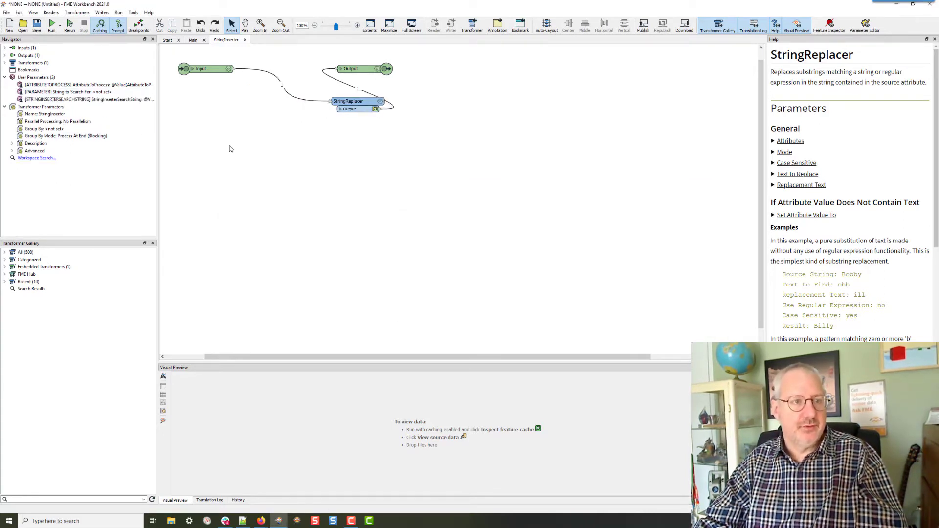
{"action": "key", "text": "ctrl+y"}
{"action": "key", "text": "ctrl+y"}
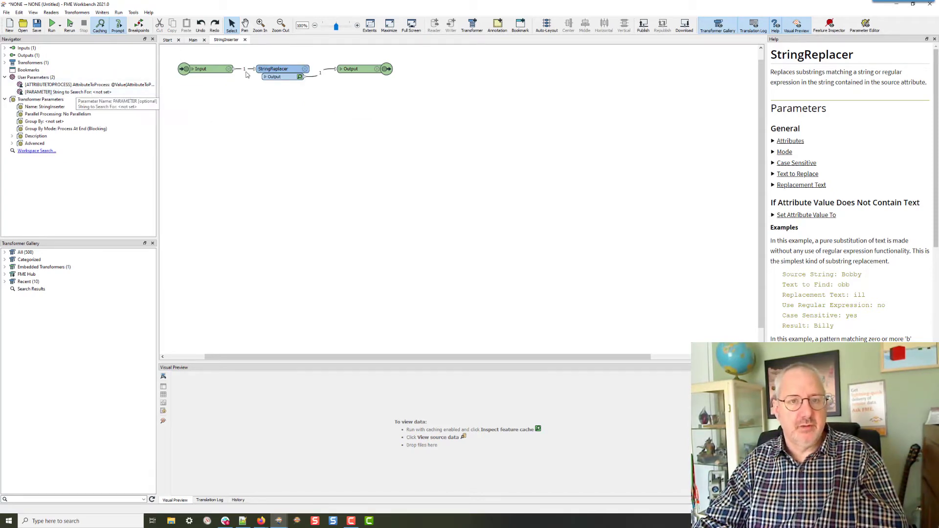
{"action": "left_click_drag", "start_coordinate": [297, 71], "coordinate": [357, 143]}
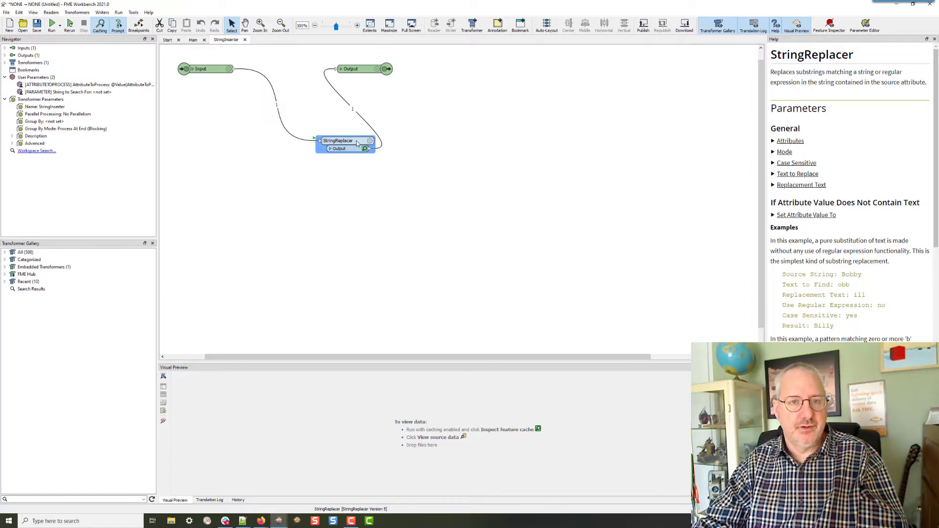
Step: Insert an AttributeManager into the connection between the Input port and the StringReplacer
{"action": "left_click", "coordinate": [272, 87]}
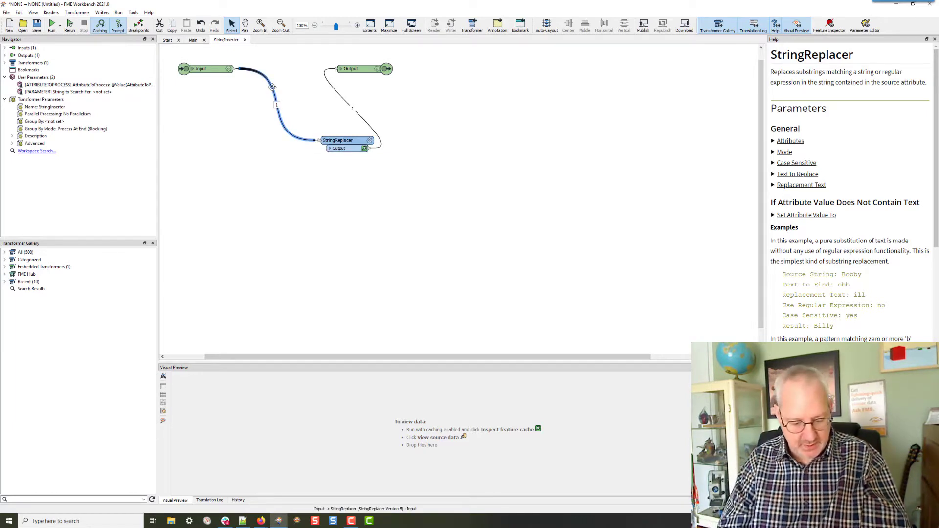
{"action": "type", "text": "attributemanager"}
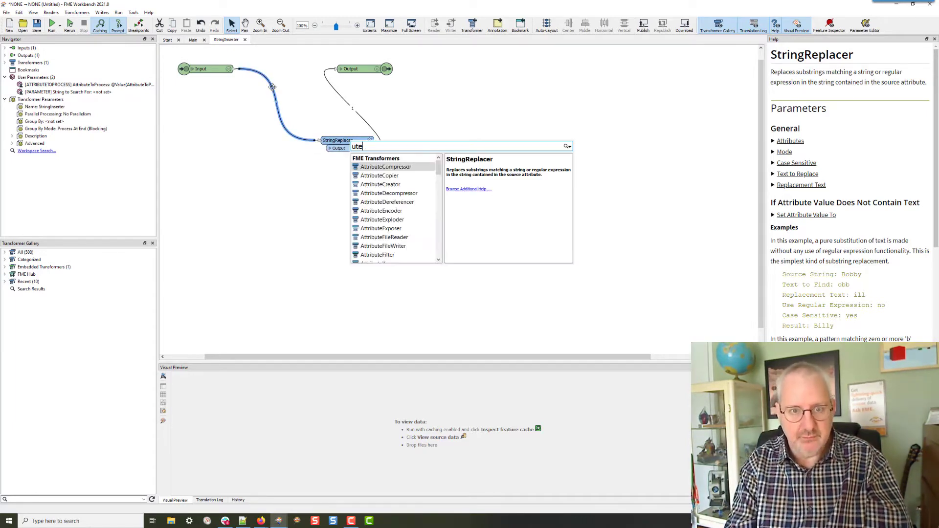
{"action": "key", "text": "Return"}
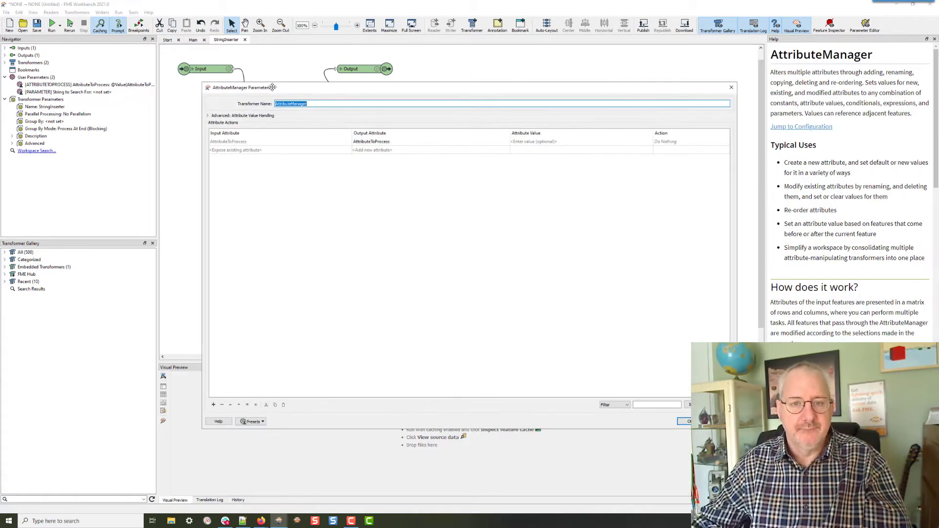
Step: Add a StringInserter_SearchString attribute in the AttributeManager, taking its value from the user parameter PARAMETER
{"action": "left_click", "coordinate": [369, 153]}
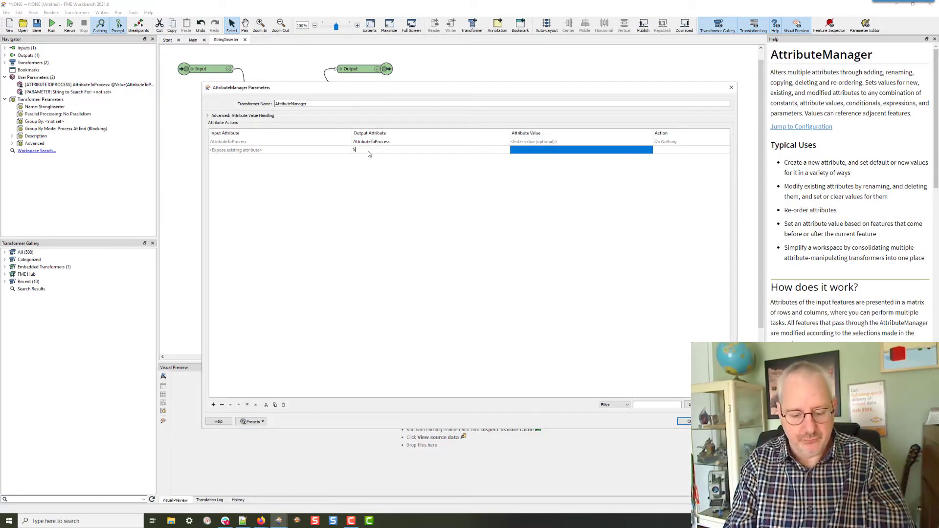
{"action": "type", "text": "StringInserter_SearchString"}
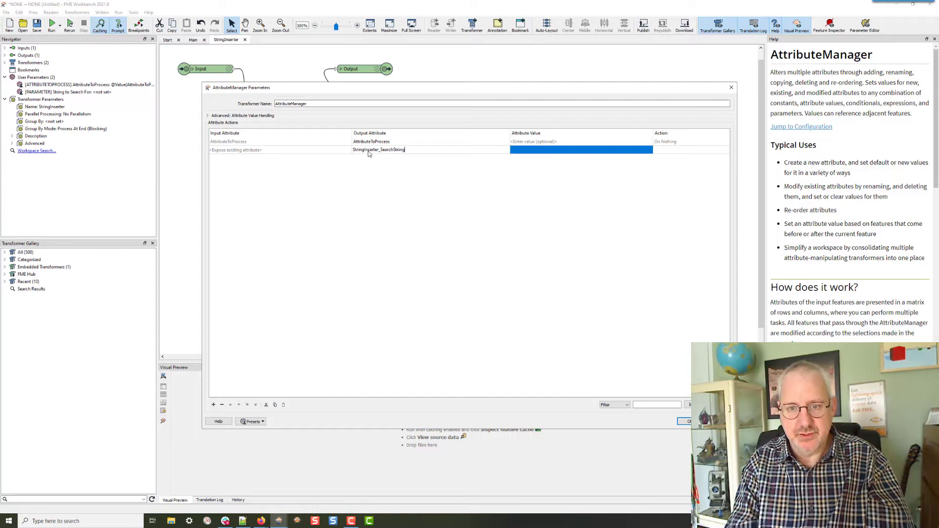
{"action": "key", "text": "Tab"}
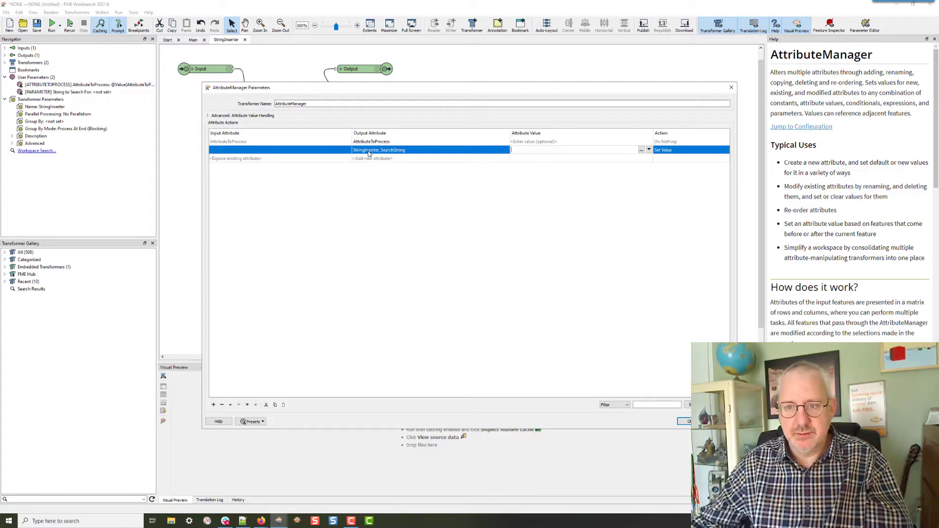
{"action": "left_click", "coordinate": [649, 150]}
{"action": "mouse_move", "coordinate": [672, 191]}
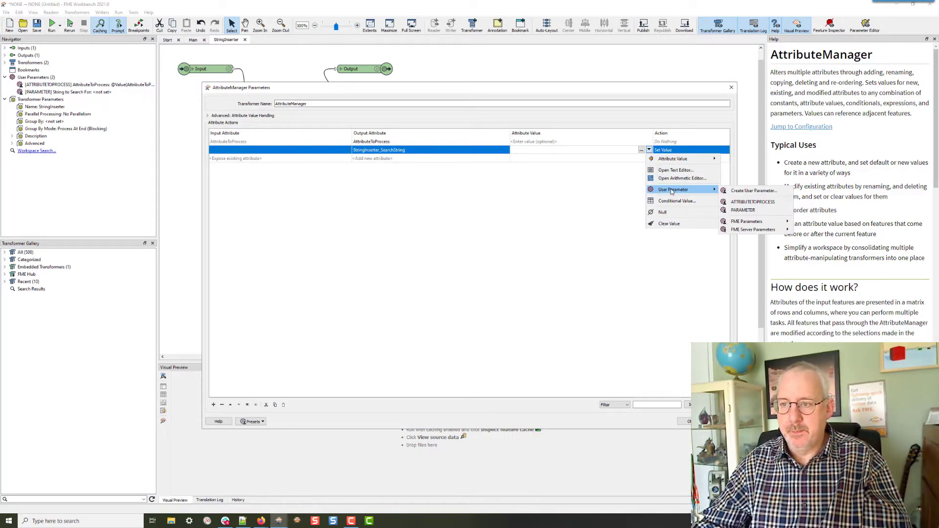
{"action": "left_click", "coordinate": [749, 210]}
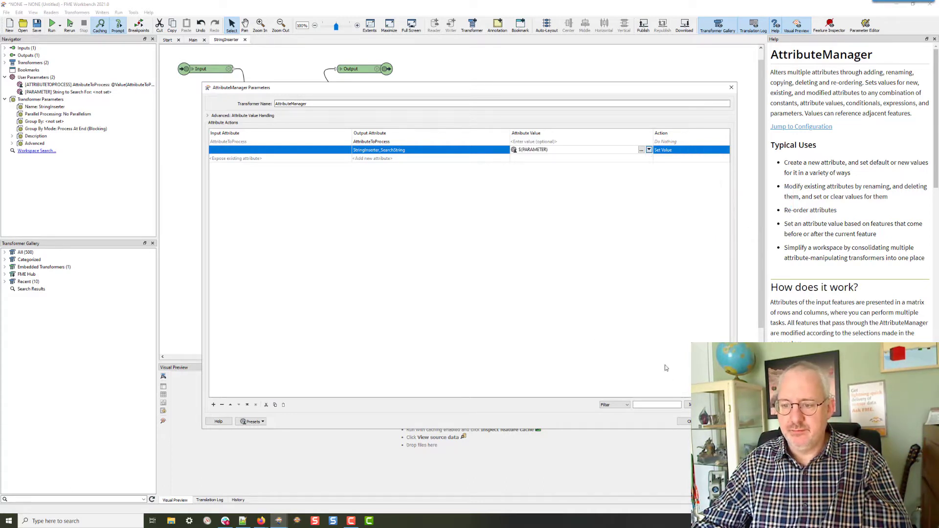
{"action": "left_click", "coordinate": [688, 422]}
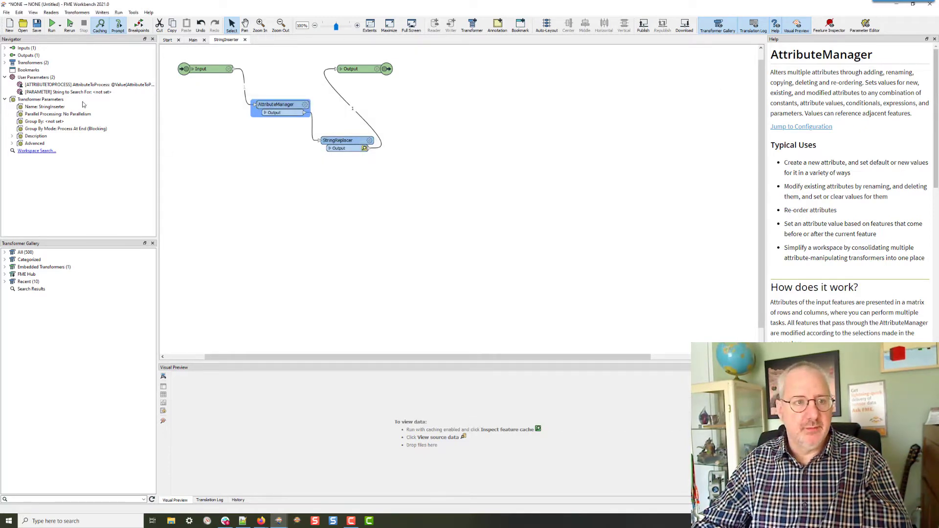
Step: Change the identifier of the String to Search For user parameter to StringInserterSearchString
{"action": "right_click", "coordinate": [39, 78]}
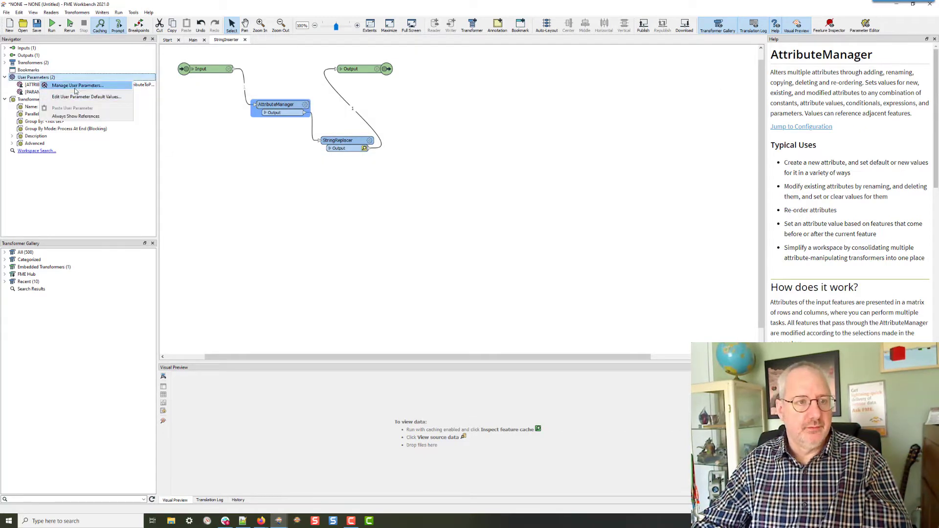
{"action": "right_click", "coordinate": [31, 92]}
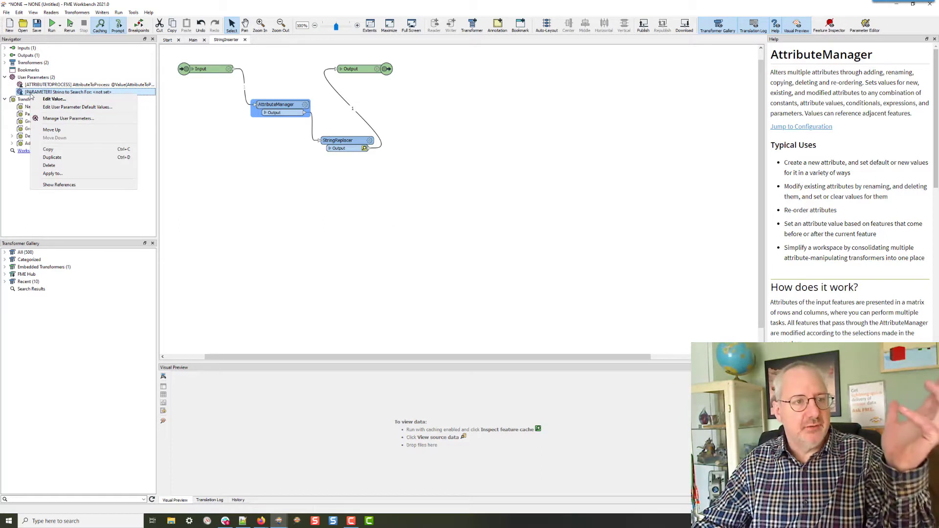
{"action": "left_click", "coordinate": [75, 120]}
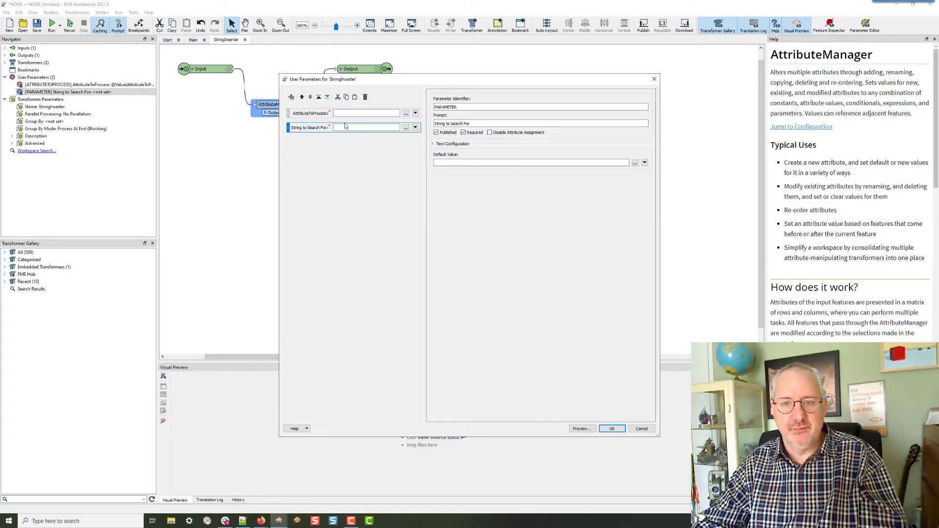
{"action": "double_click", "coordinate": [452, 105]}
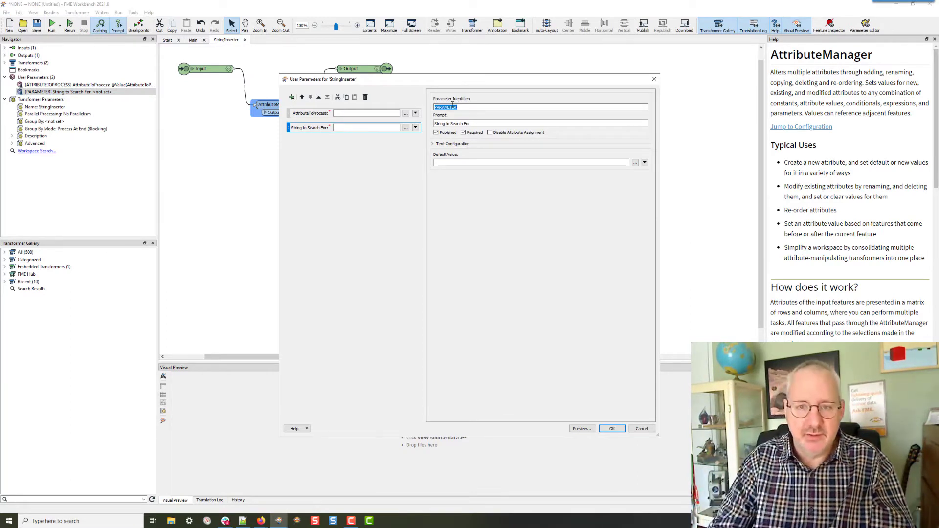
{"action": "type", "text": "StringIn"}
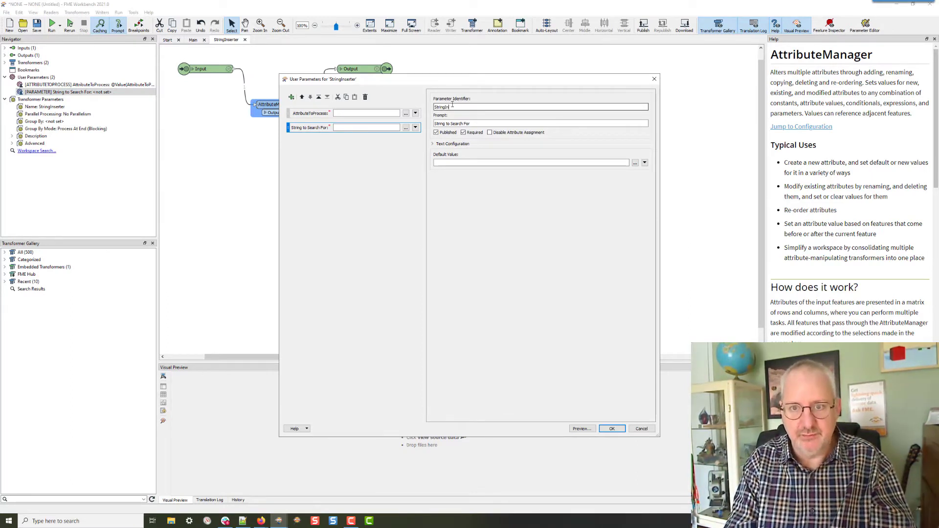
{"action": "type", "text": "serterSea"}
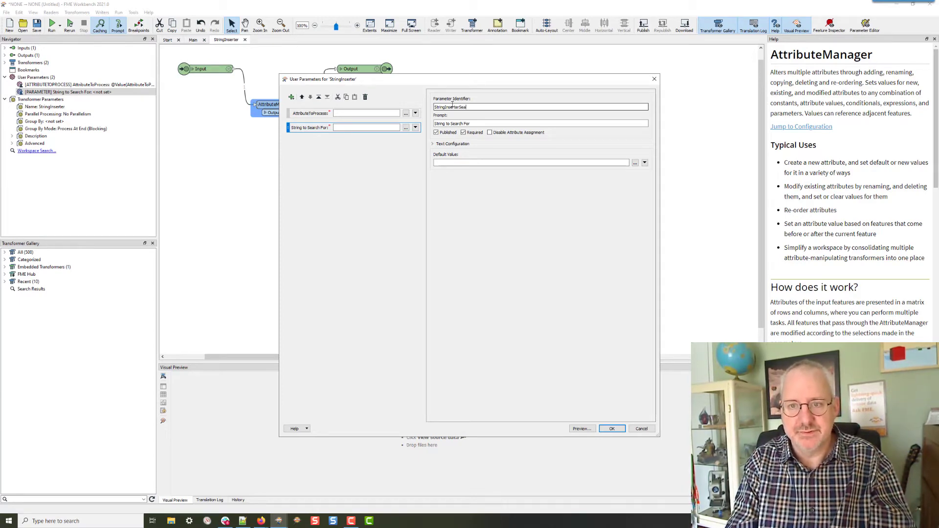
{"action": "type", "text": "rchStr"}
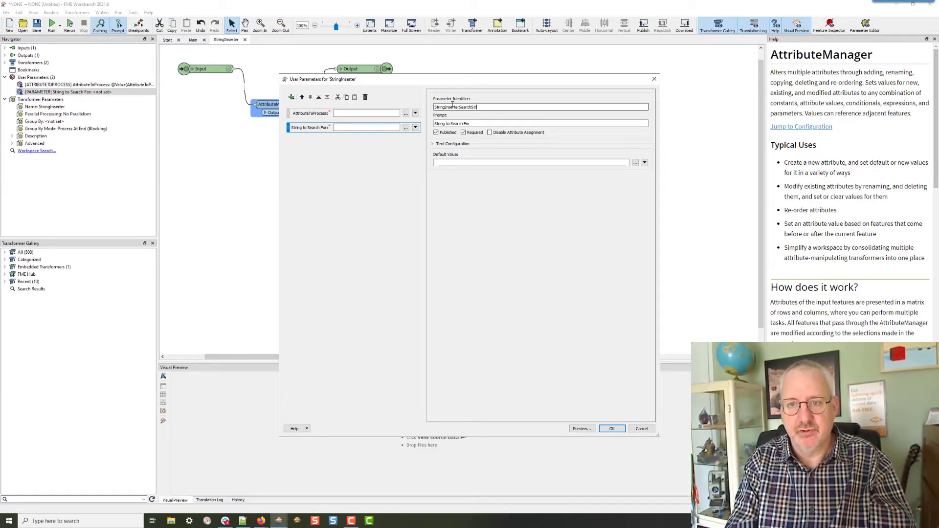
{"action": "type", "text": "ing"}
{"action": "key", "text": "Return"}
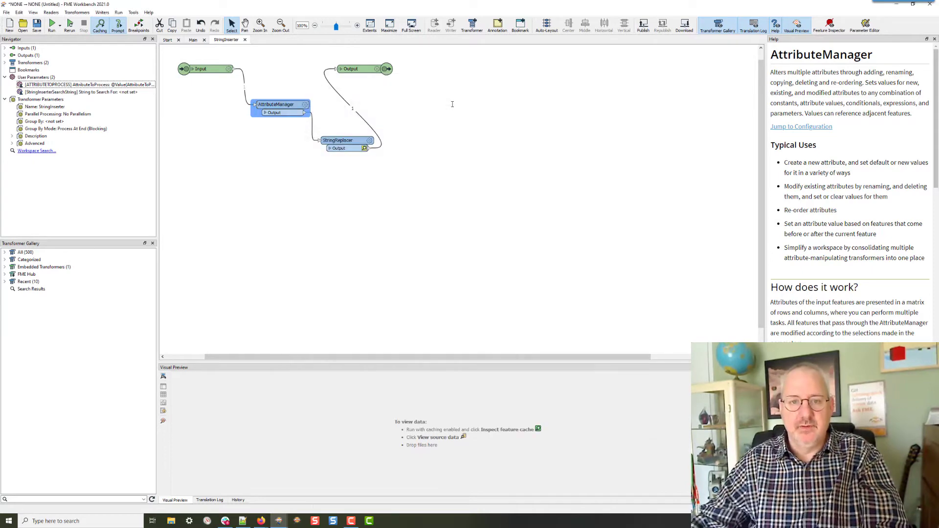
Step: Replace STREET in the StringReplacer's Text To Replace lookahead expression with the value of the StringInserter_SearchString attribute
{"action": "double_click", "coordinate": [366, 142]}
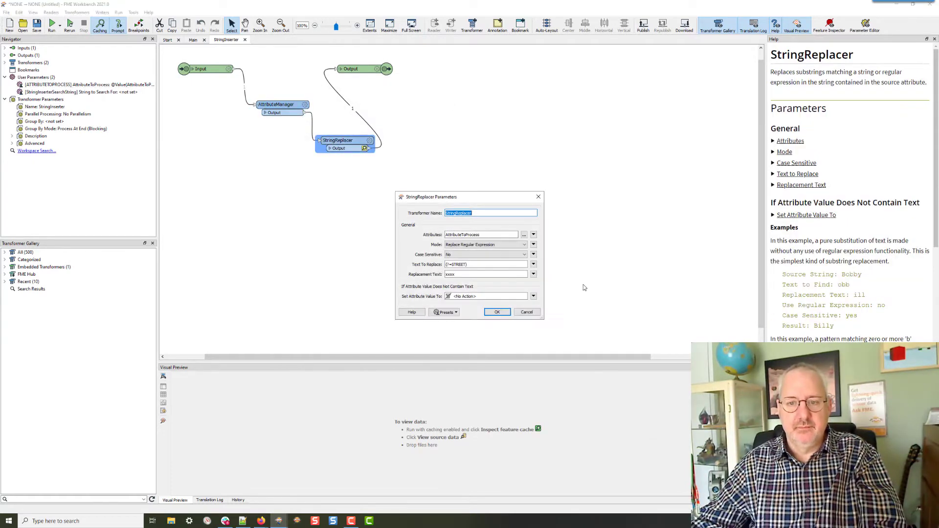
{"action": "left_click", "coordinate": [534, 264]}
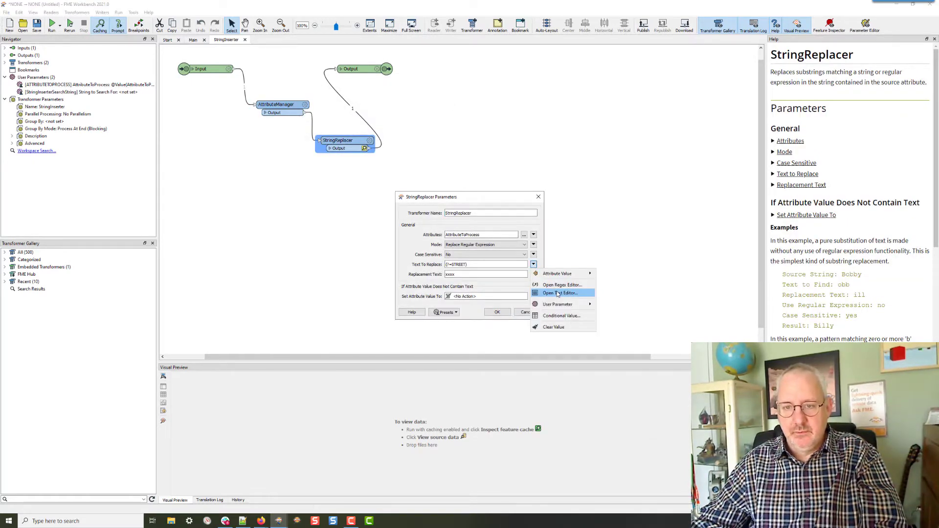
{"action": "left_click", "coordinate": [544, 292]}
{"action": "double_click", "coordinate": [288, 189]}
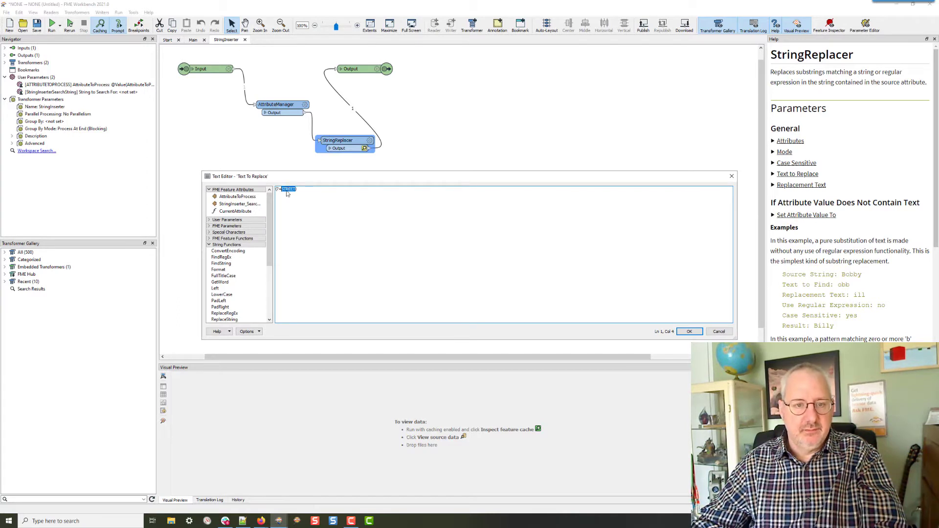
{"action": "double_click", "coordinate": [241, 205]}
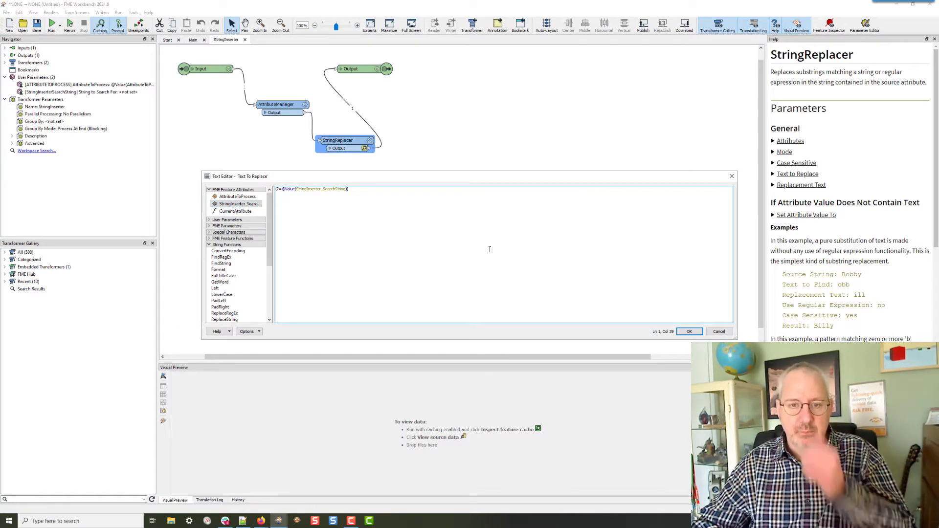
{"action": "left_click", "coordinate": [688, 332]}
{"action": "left_click", "coordinate": [504, 315]}
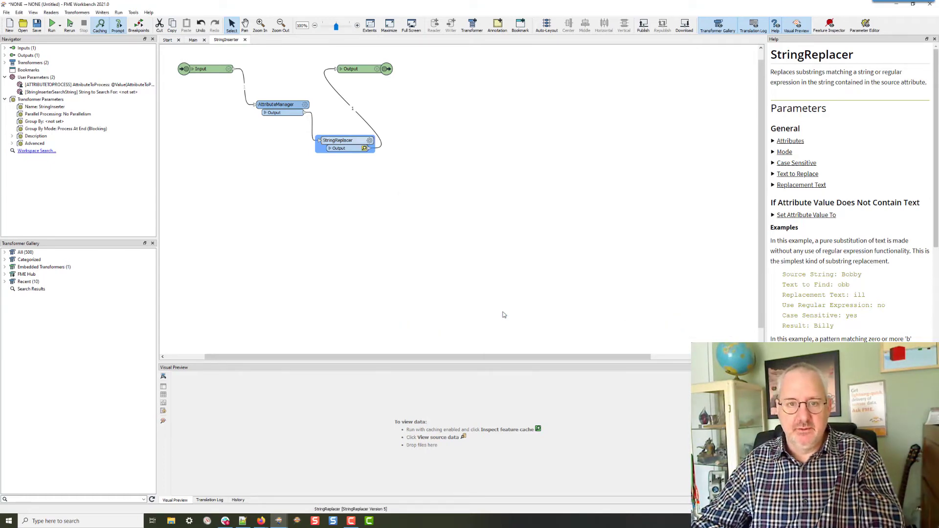
Step: Set String to Search For to STREET on the StringInserter in the Main workspace, run it and inspect the Junction's output record
{"action": "left_click", "coordinate": [194, 40]}
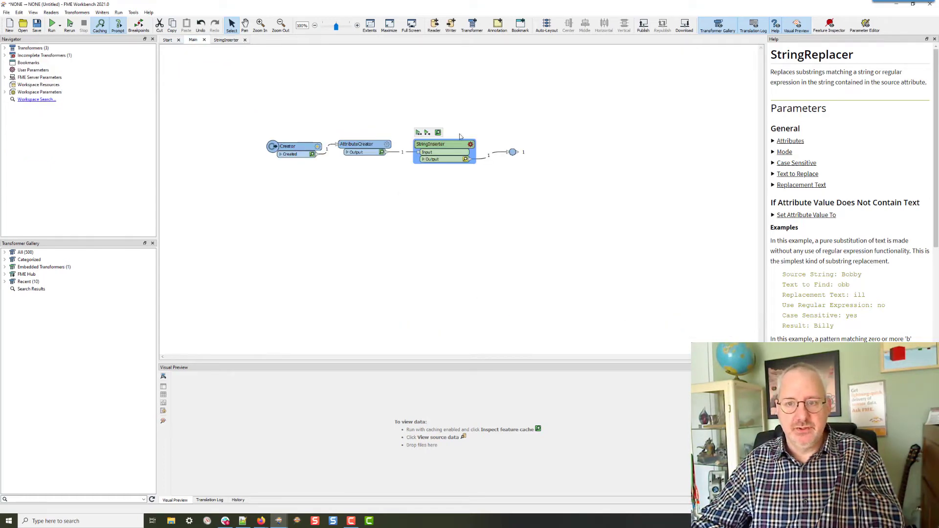
{"action": "left_click", "coordinate": [470, 144]}
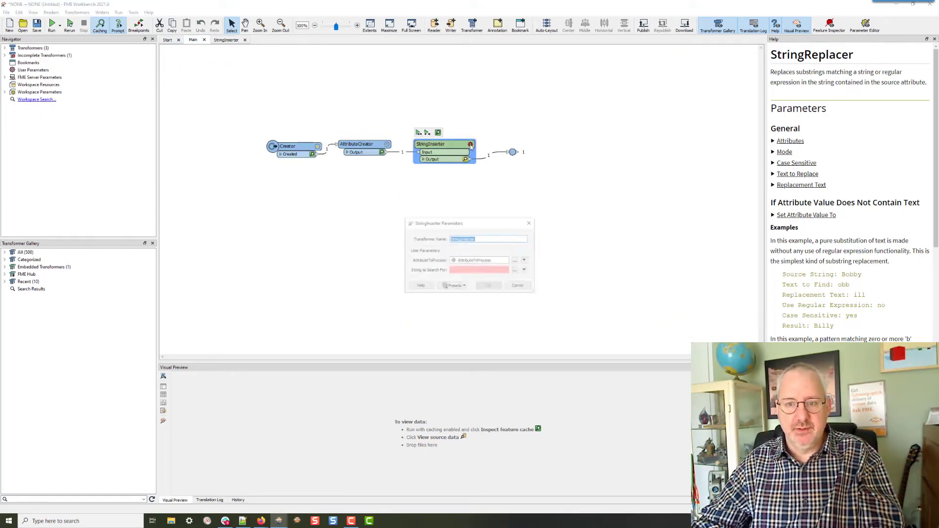
{"action": "left_click", "coordinate": [474, 270]}
{"action": "type", "text": "STR"}
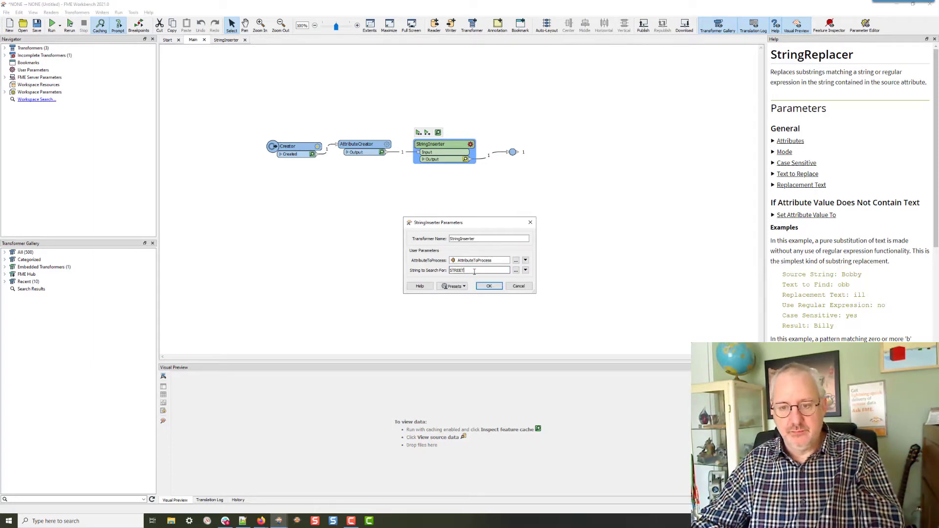
{"action": "type", "text": "EET"}
{"action": "left_click", "coordinate": [489, 286]}
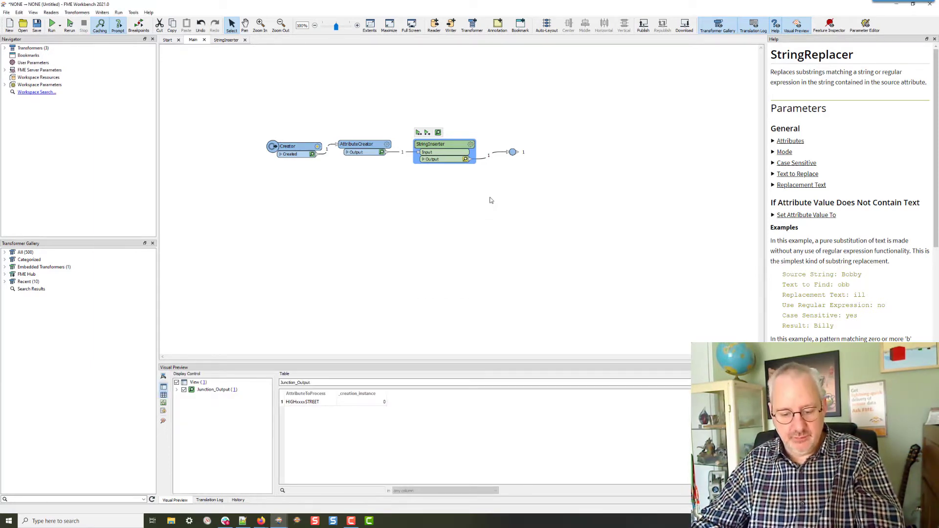
{"action": "left_click", "coordinate": [513, 152]}
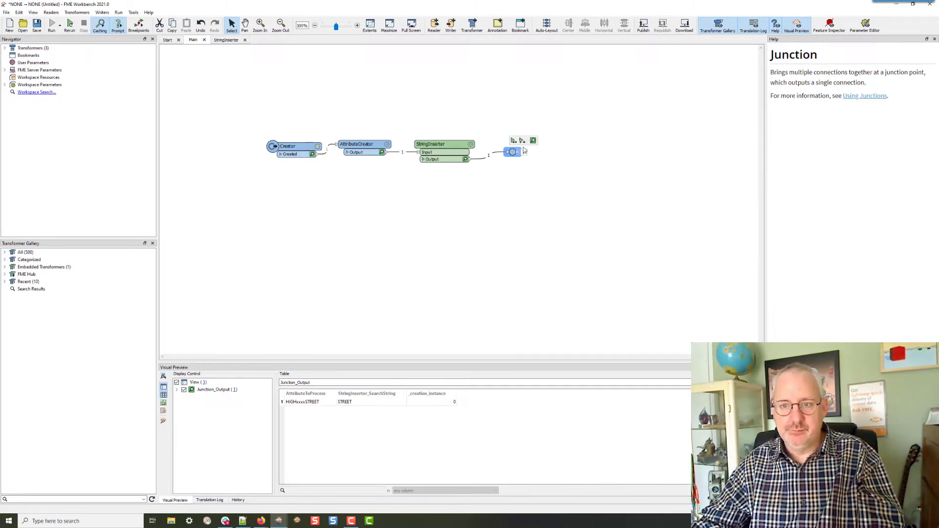
{"action": "left_click", "coordinate": [313, 403]}
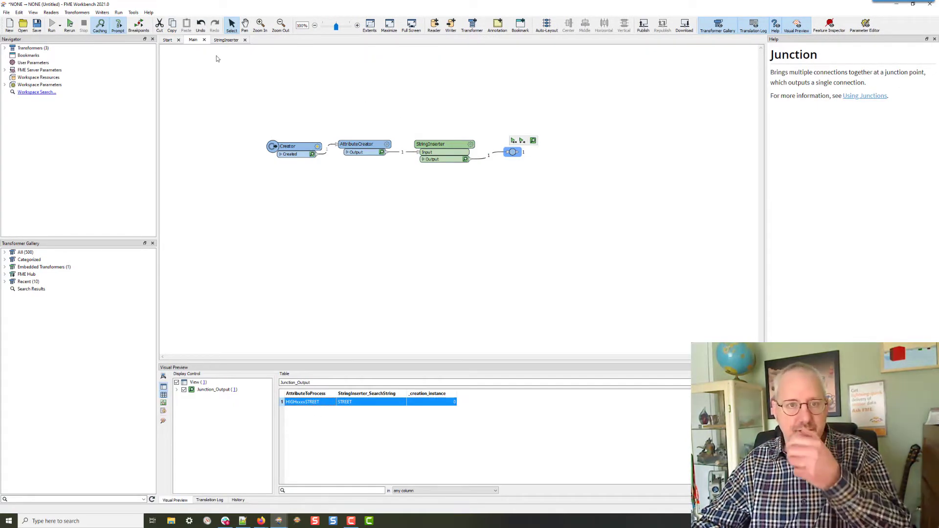
Step: Add a text user parameter with the prompt String to Insert to the StringInserter custom transformer
{"action": "left_click", "coordinate": [226, 40]}
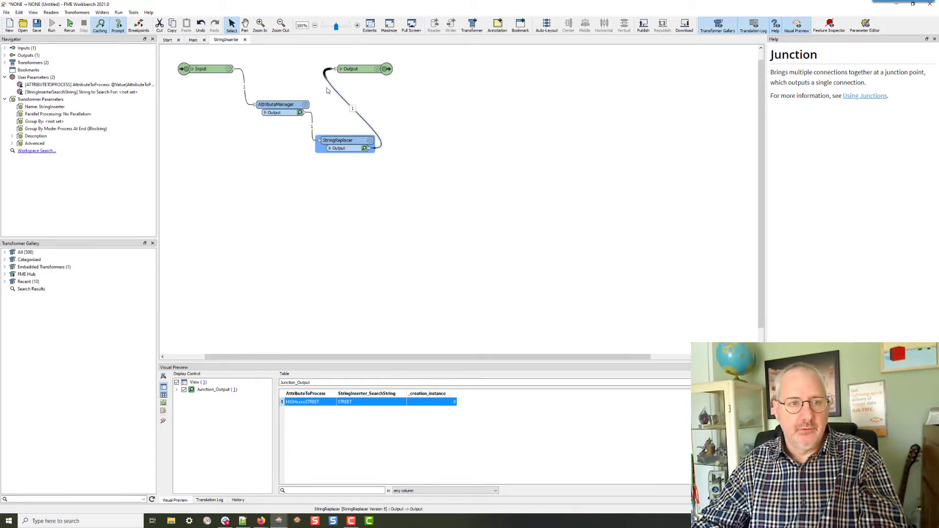
{"action": "right_click", "coordinate": [46, 77]}
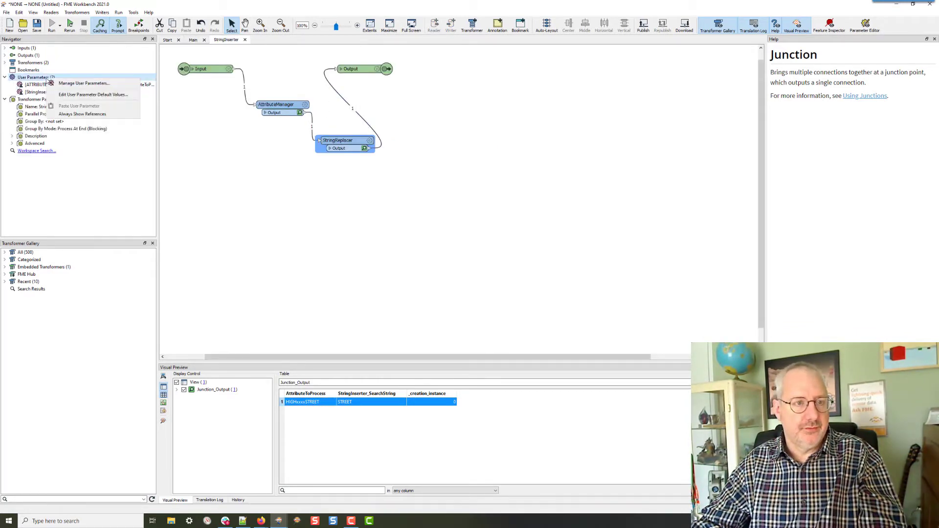
{"action": "left_click", "coordinate": [83, 83]}
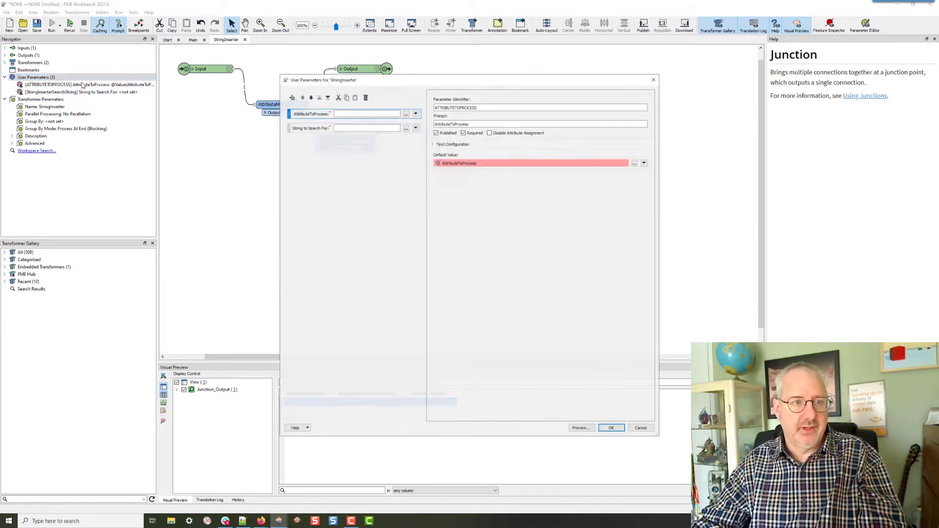
{"action": "left_click", "coordinate": [363, 145]}
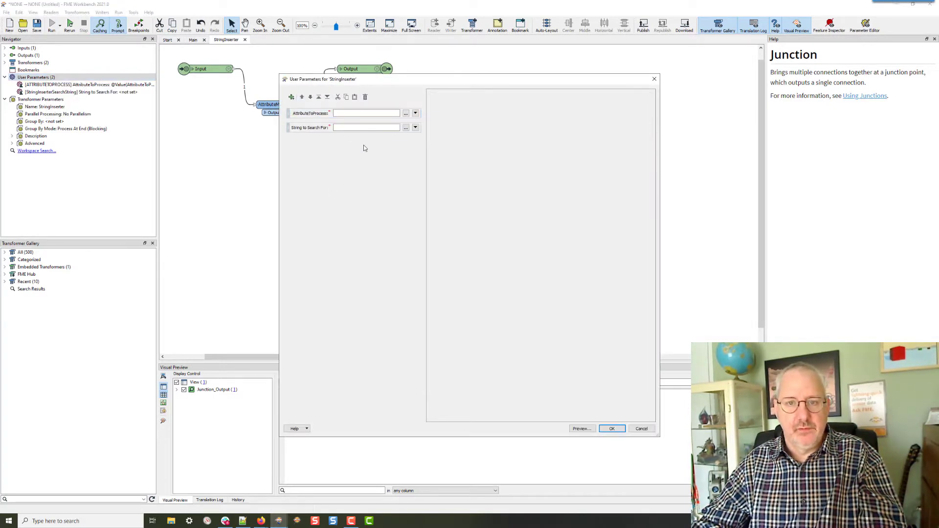
{"action": "left_click", "coordinate": [291, 97]}
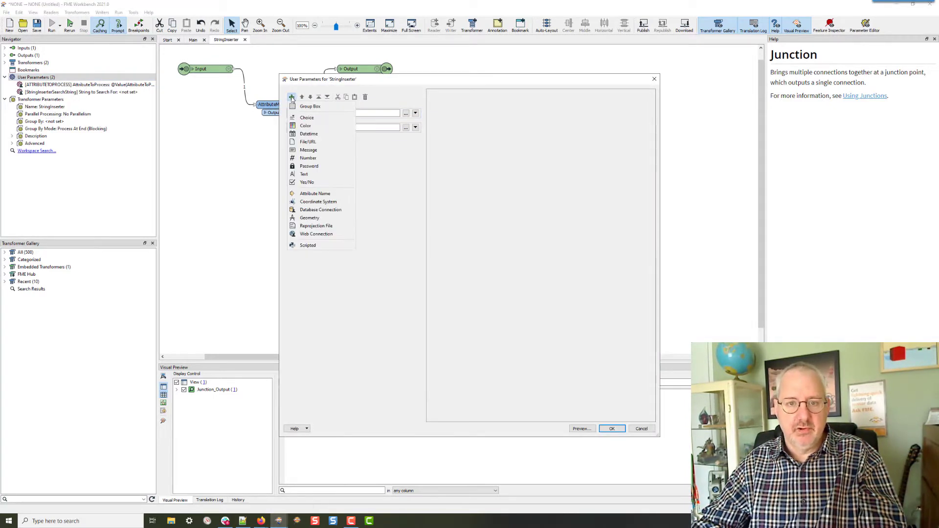
{"action": "left_click", "coordinate": [305, 174]}
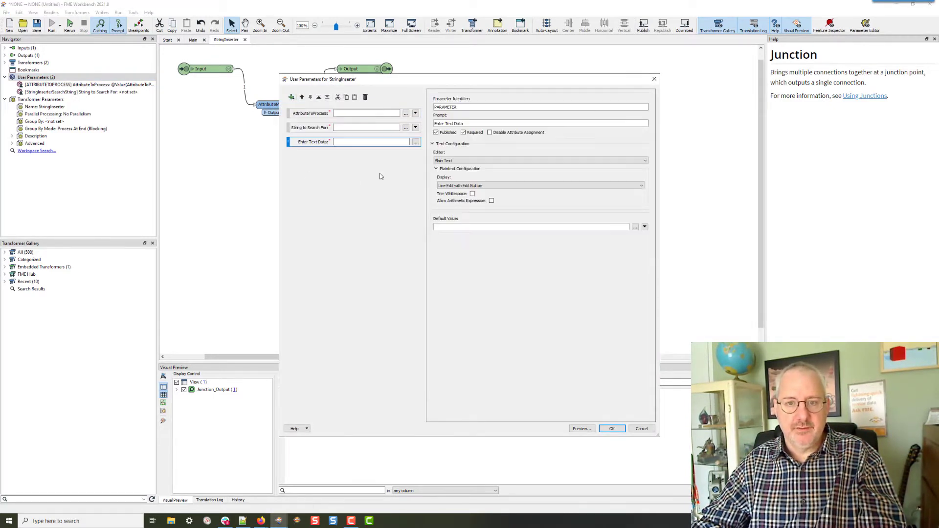
{"action": "triple_click", "coordinate": [476, 120]}
{"action": "type", "text": "String"}
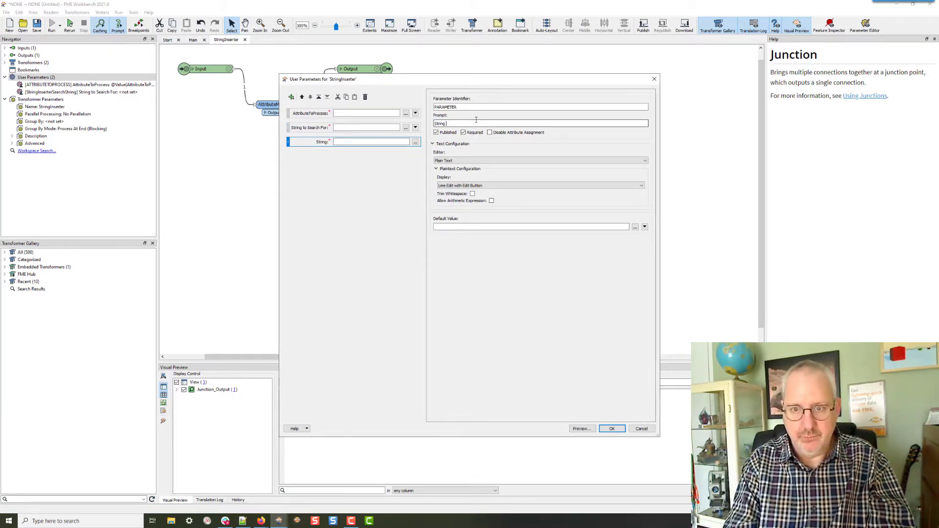
{"action": "type", "text": " to Insert"}
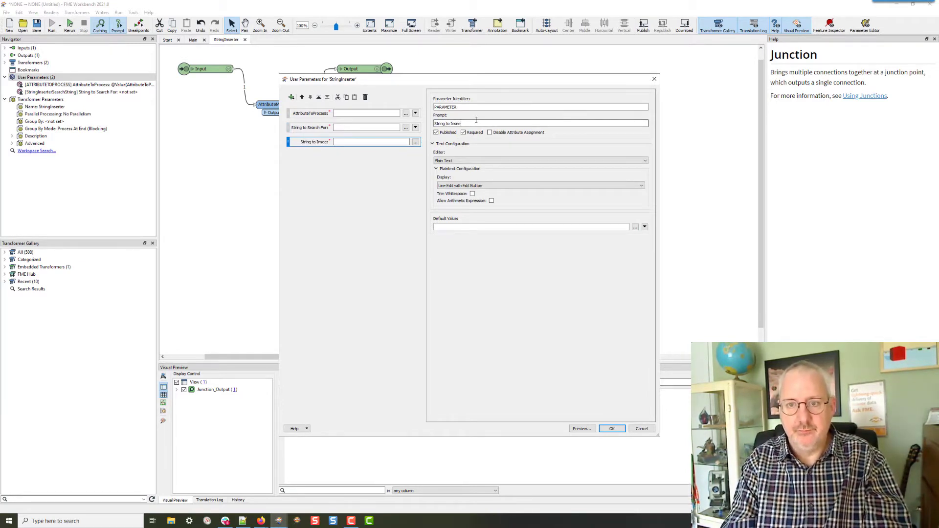
Step: Set the identifier of the String to Insert user parameter to StringInsertStringToInsert
{"action": "double_click", "coordinate": [456, 108]}
{"action": "type", "text": "StringInser"}
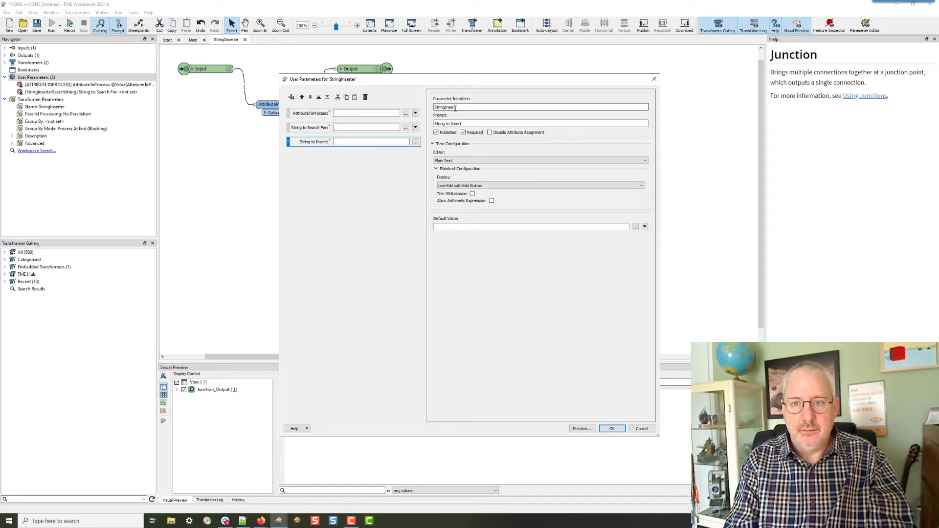
{"action": "type", "text": "terStringToIn"}
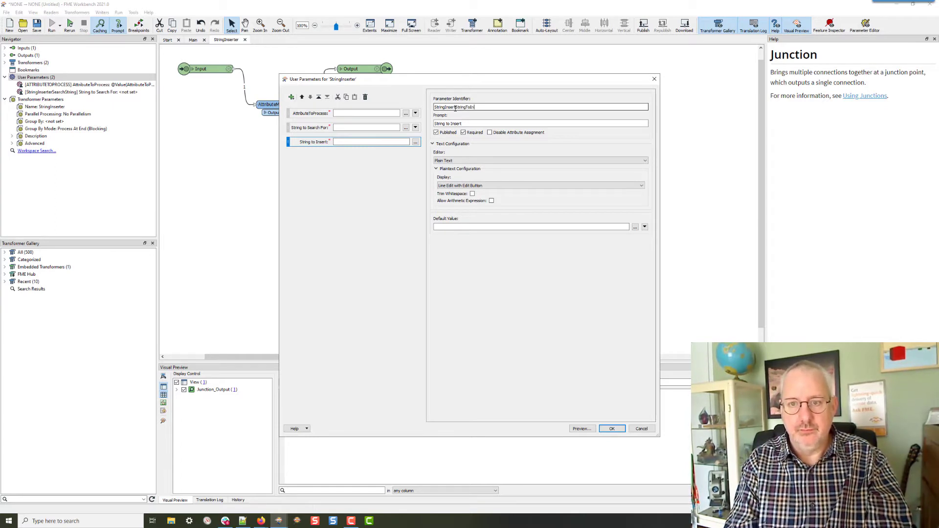
{"action": "type", "text": "sert"}
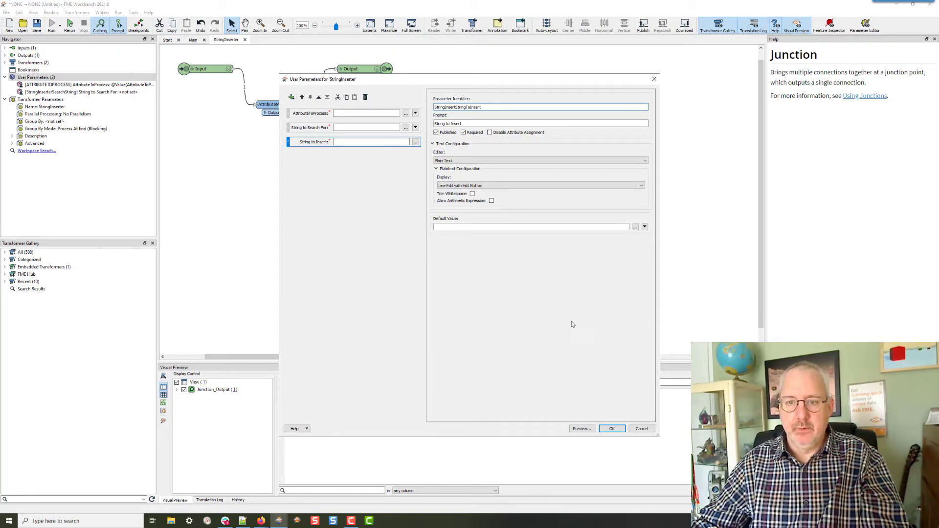
{"action": "left_click", "coordinate": [611, 429]}
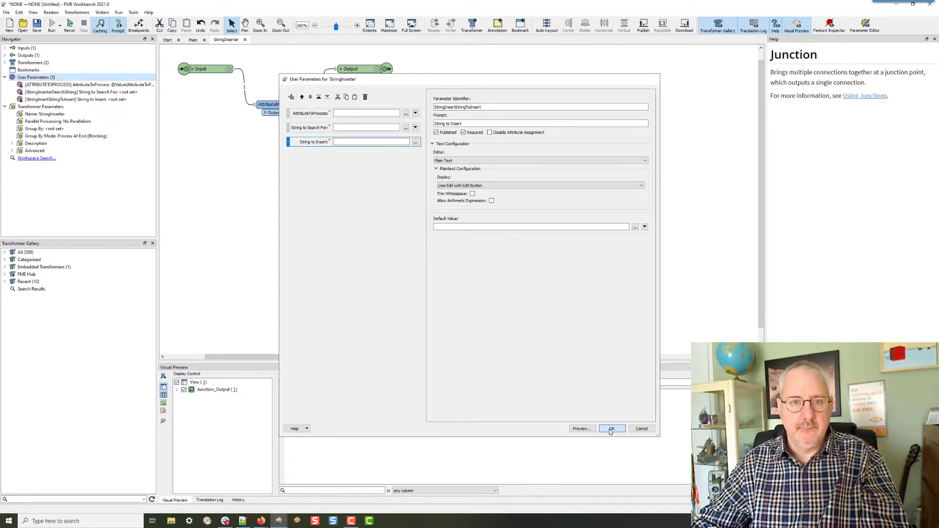
Step: Add a StringInserter_StringToInsert attribute in the AttributeManager, taking its value from the user parameter StringInsertStringToInsert
{"action": "double_click", "coordinate": [306, 105]}
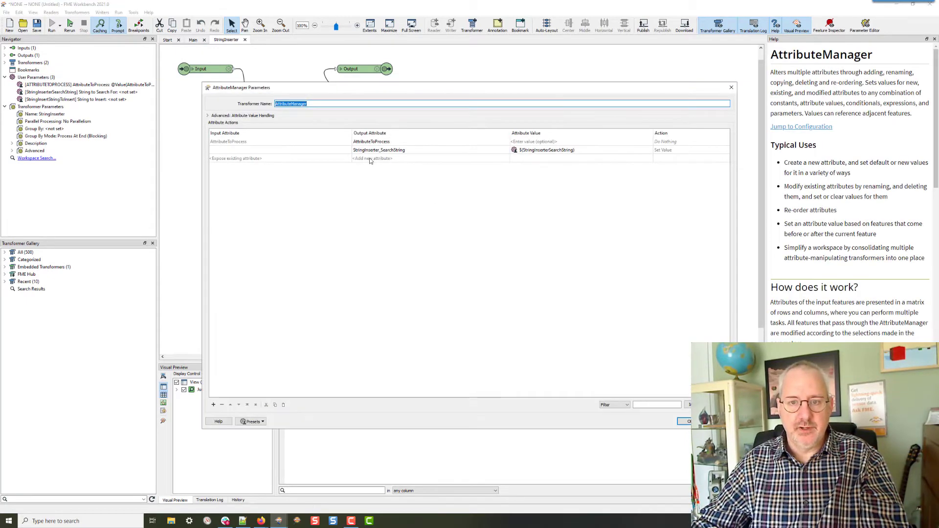
{"action": "left_click", "coordinate": [367, 158]}
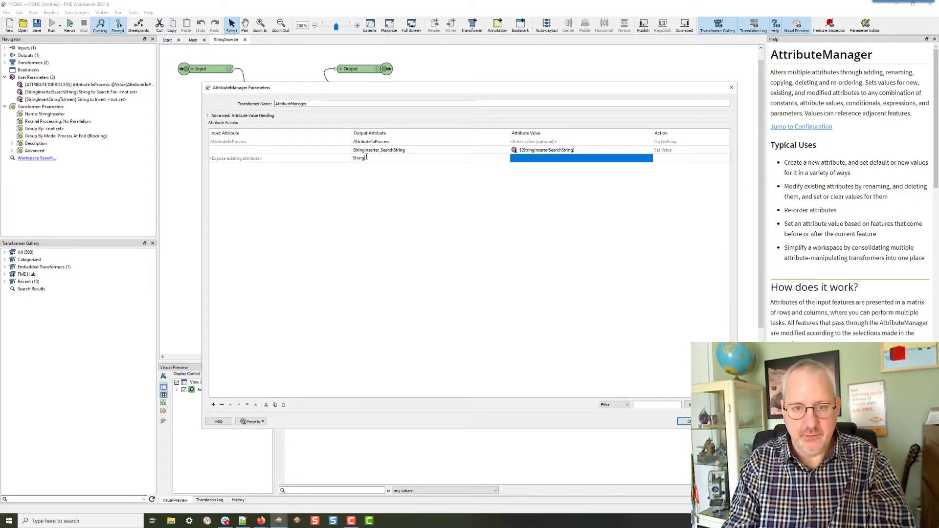
{"action": "type", "text": "StringInserter_Stri"}
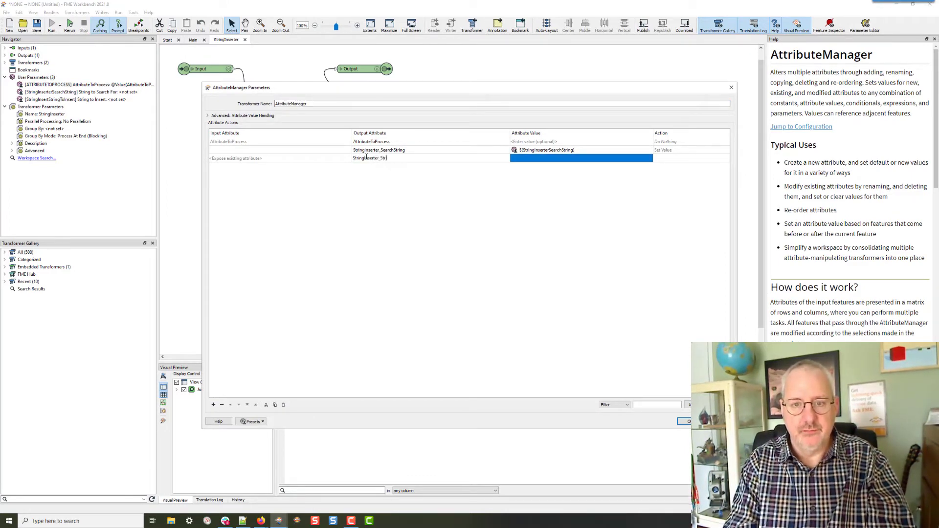
{"action": "type", "text": "ngToInsert"}
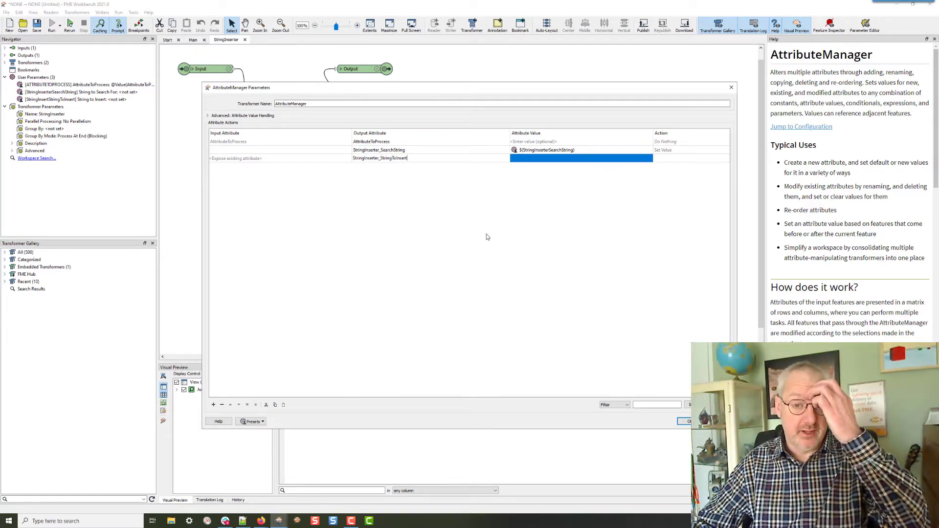
{"action": "left_click", "coordinate": [649, 159]}
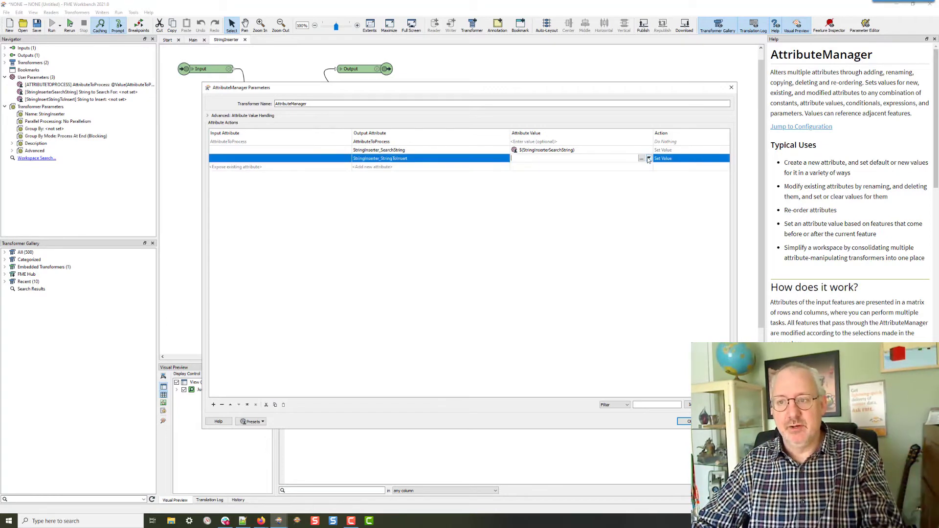
{"action": "left_click", "coordinate": [649, 158]}
{"action": "mouse_move", "coordinate": [667, 198]}
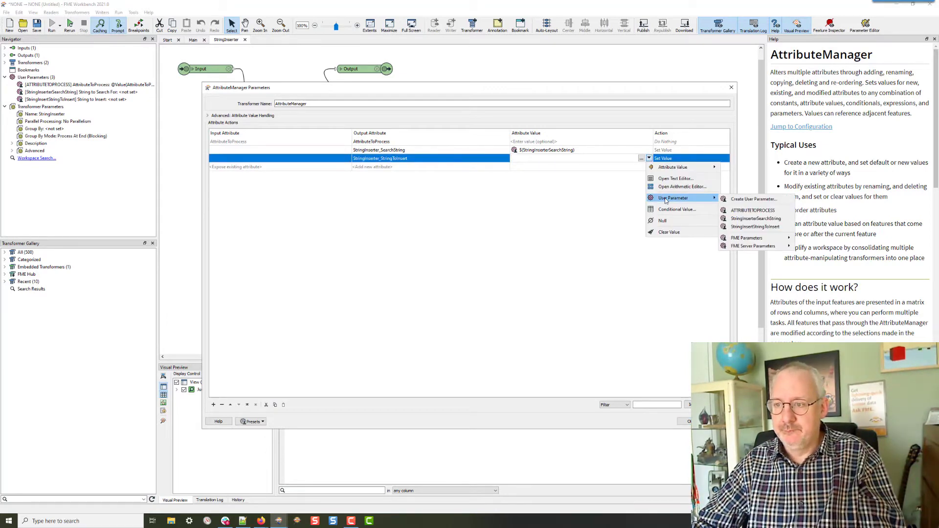
{"action": "left_click", "coordinate": [756, 226]}
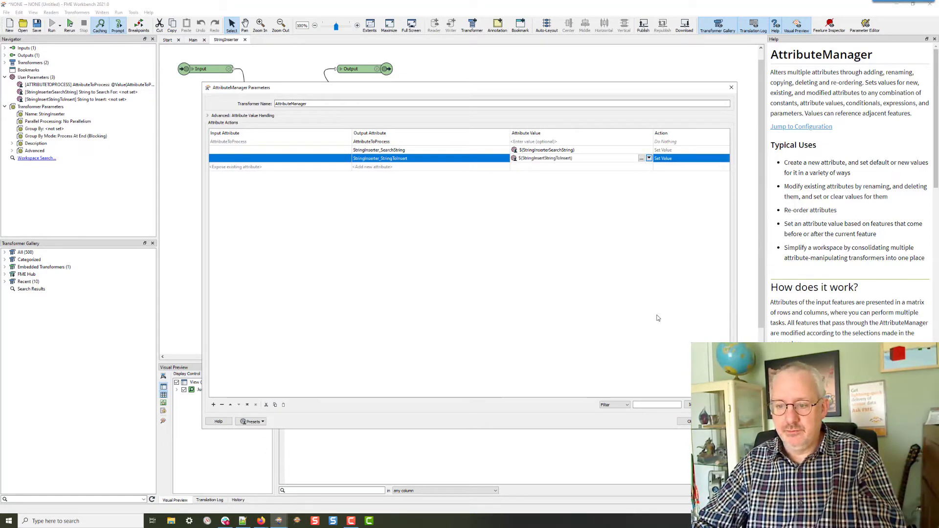
{"action": "left_click", "coordinate": [687, 422]}
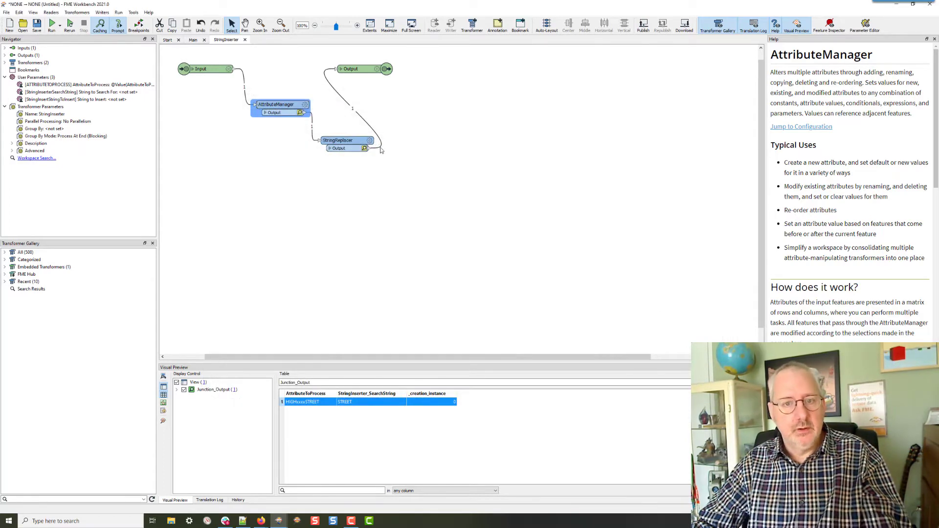
Step: Set the StringReplacer's Replacement Text to the value of the StringInserter_StringToInsert attribute
{"action": "double_click", "coordinate": [362, 142]}
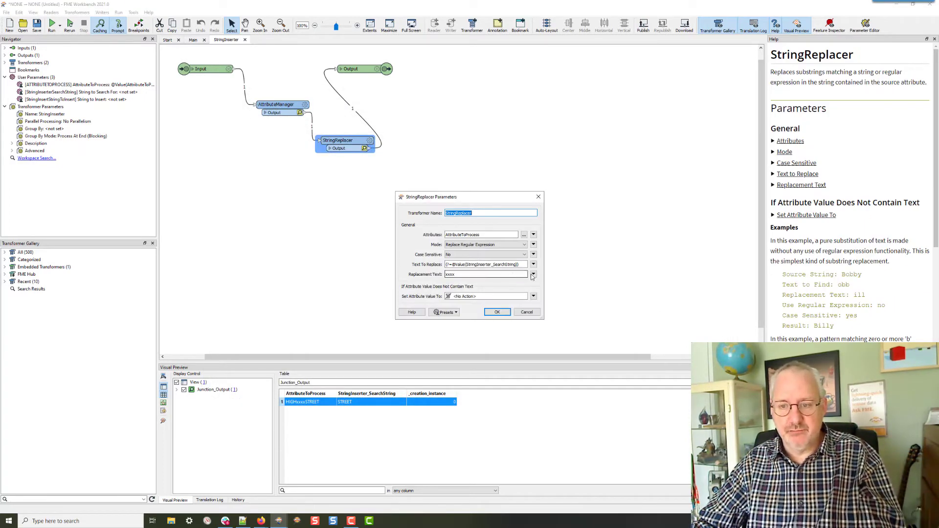
{"action": "left_click", "coordinate": [533, 274]}
{"action": "mouse_move", "coordinate": [571, 308]}
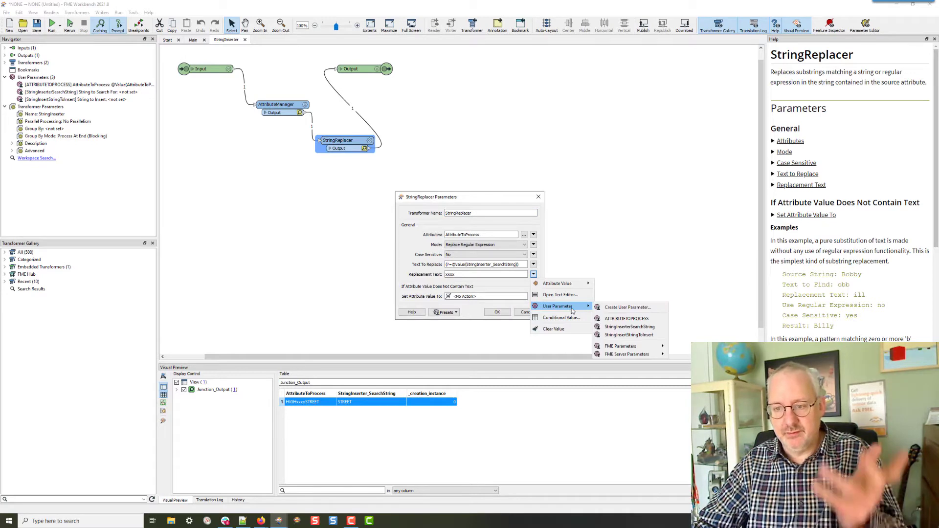
{"action": "mouse_move", "coordinate": [568, 284]}
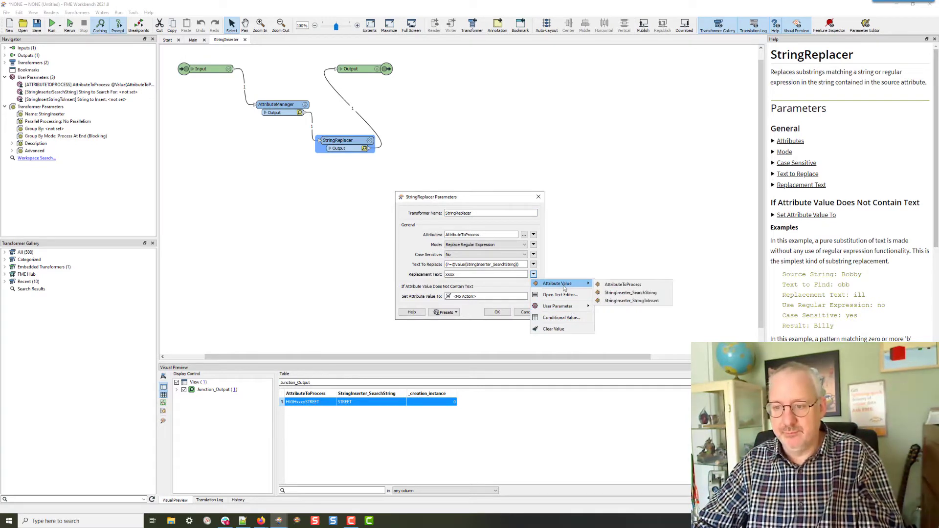
{"action": "left_click", "coordinate": [630, 301]}
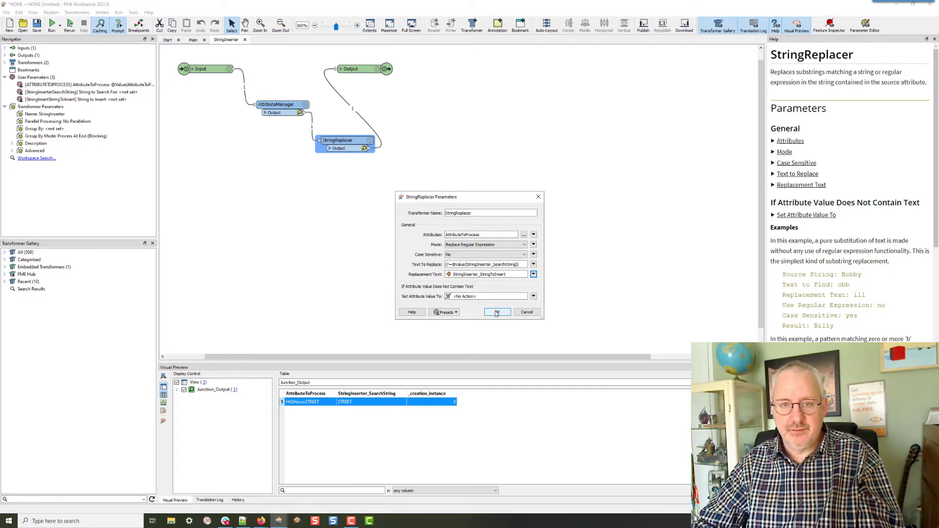
{"action": "left_click", "coordinate": [496, 313]}
Step: Set String to Insert to yyyy on the StringInserter in the Main workspace, run it and inspect the Junction's output record
{"action": "left_click", "coordinate": [193, 40]}
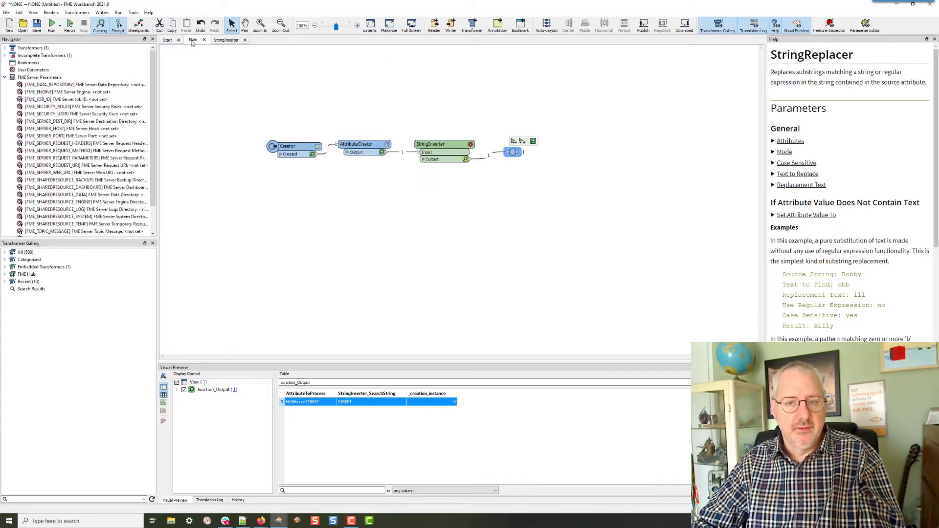
{"action": "left_click", "coordinate": [471, 145]}
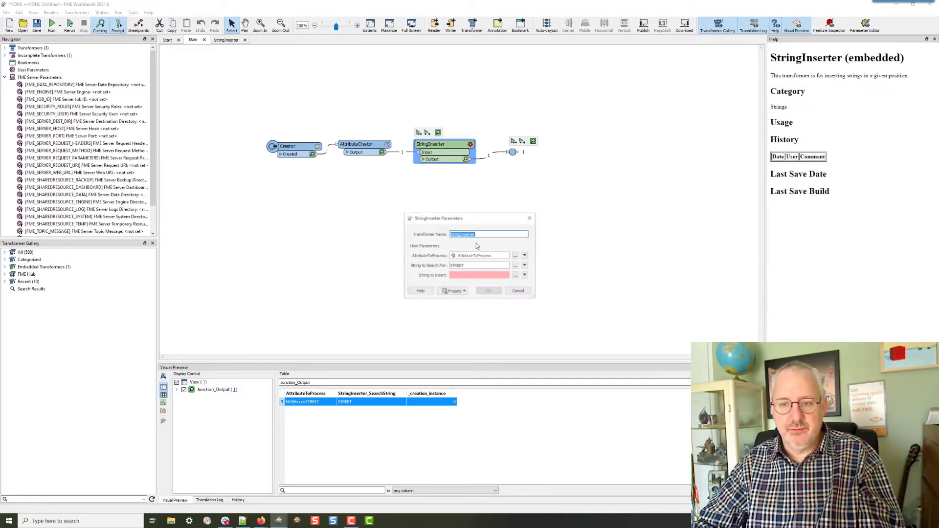
{"action": "left_click", "coordinate": [471, 274]}
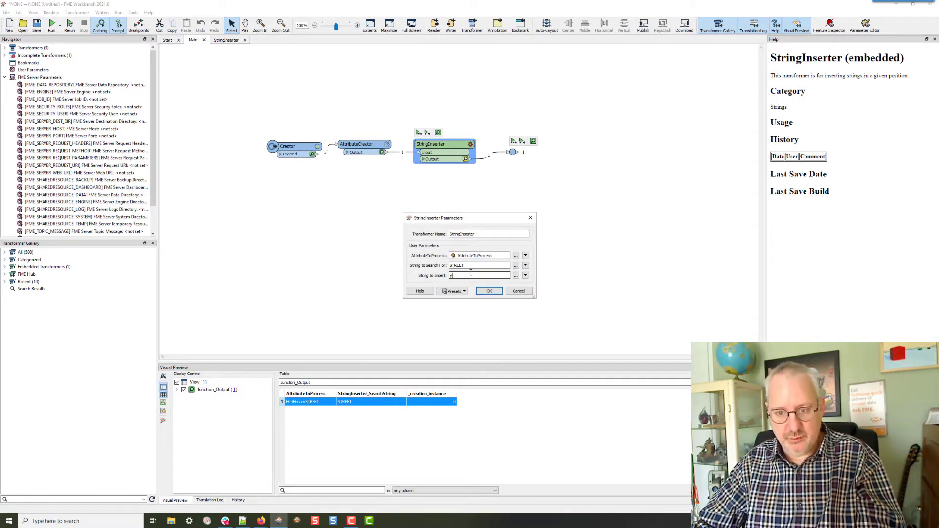
{"action": "key", "text": "Return"}
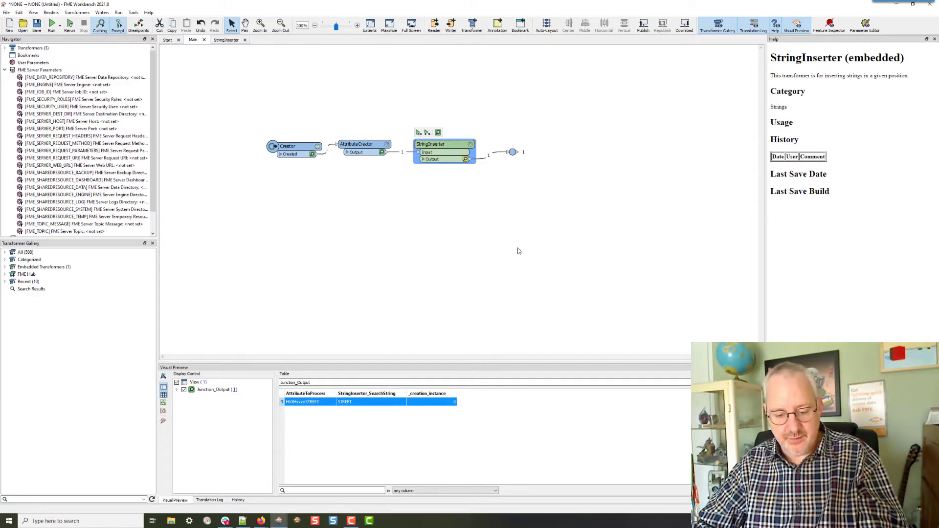
{"action": "key", "text": "ctrl+r"}
{"action": "left_click", "coordinate": [512, 152]}
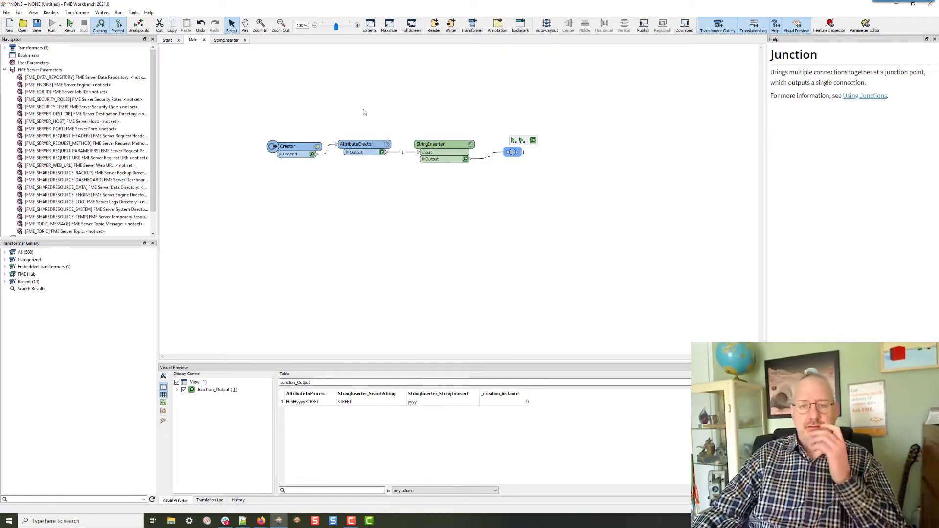
Step: Duplicate the AttributeCreator in the Main workspace and place the copy just below the original
{"action": "left_click", "coordinate": [229, 42]}
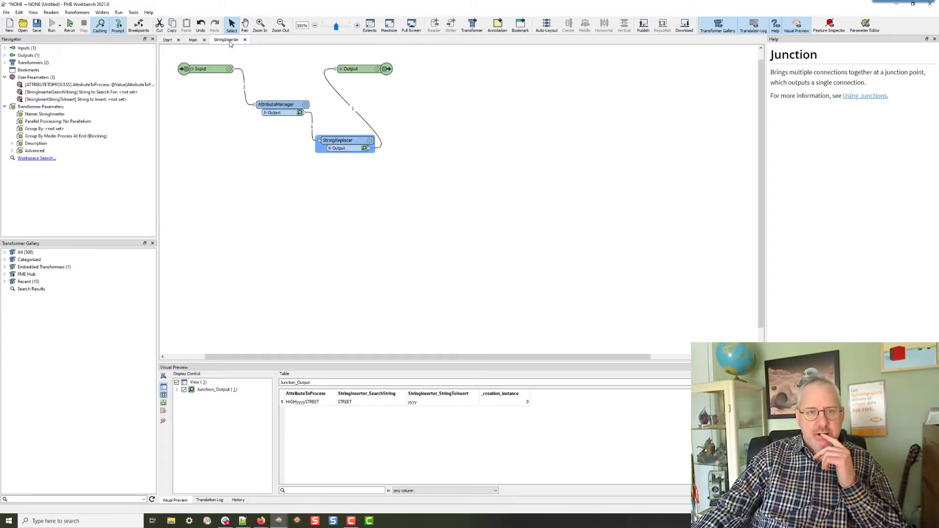
{"action": "left_click", "coordinate": [193, 40]}
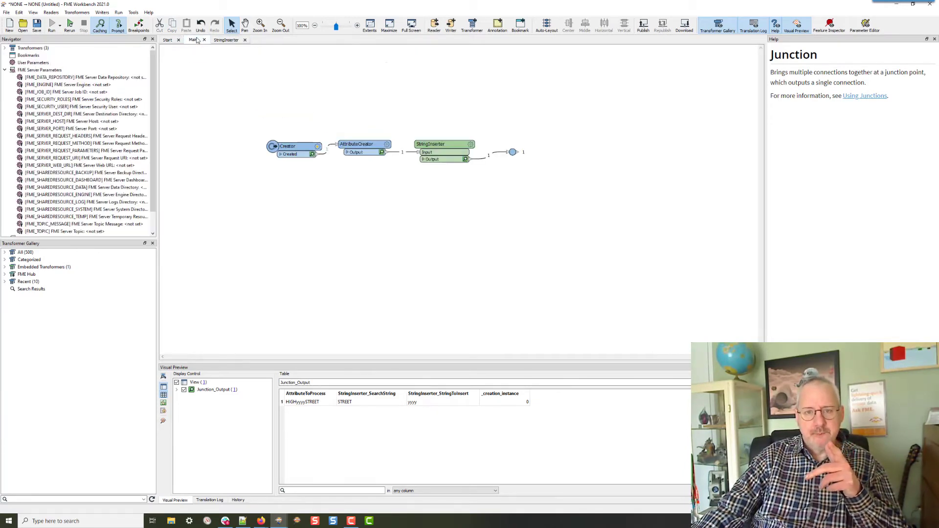
{"action": "left_click", "coordinate": [384, 144]}
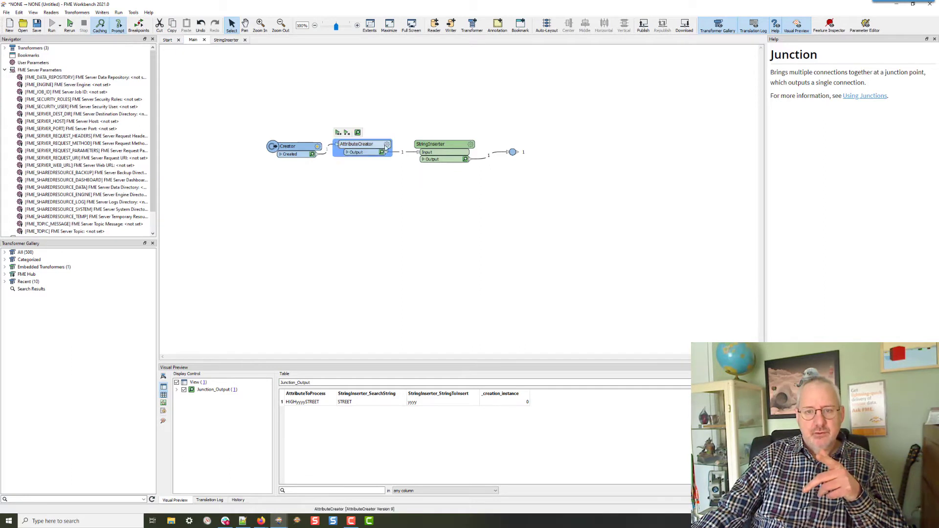
{"action": "left_click", "coordinate": [386, 144]}
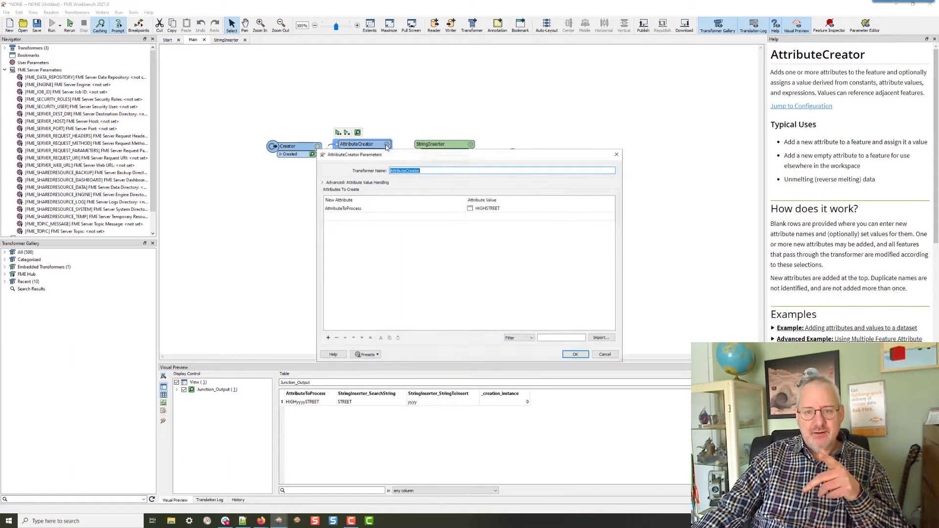
{"action": "left_click", "coordinate": [576, 355]}
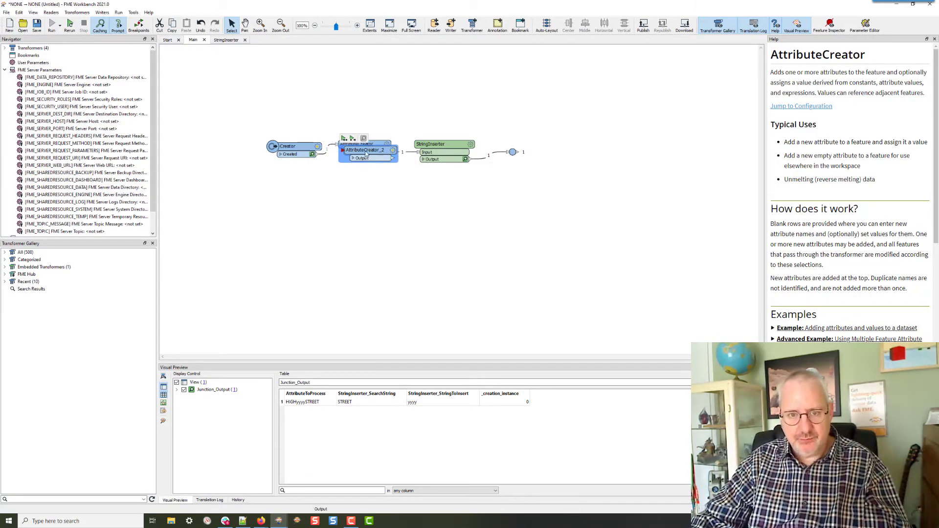
{"action": "key", "text": "ctrl+d"}
{"action": "left_click", "coordinate": [338, 165]}
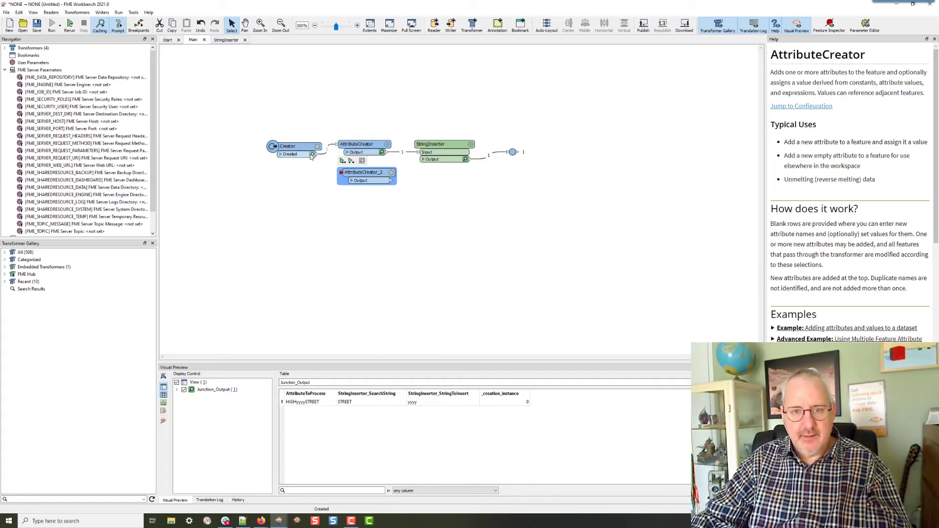
Step: Connect the Creator's Created port to AttributeCreator_2 and that transformer's output to the StringInserter's input
{"action": "left_click_drag", "start_coordinate": [318, 154], "coordinate": [344, 178]}
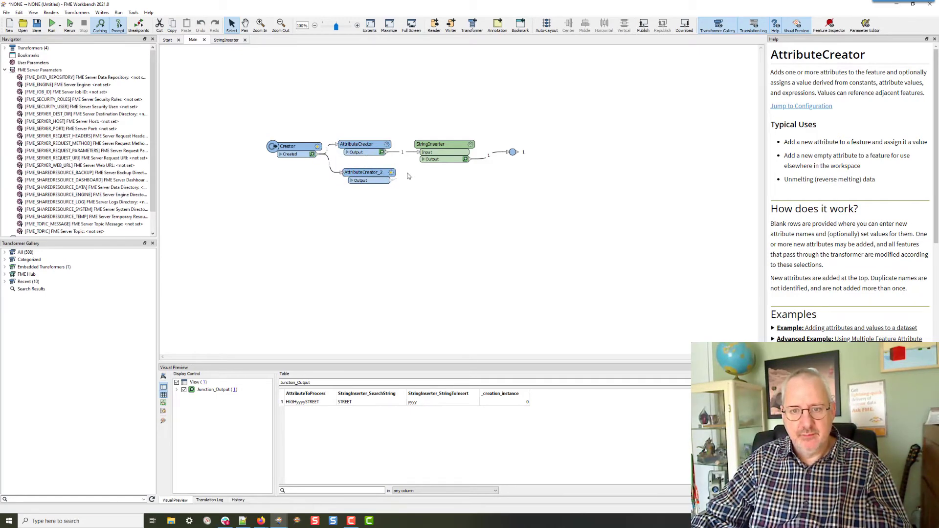
{"action": "left_click_drag", "start_coordinate": [420, 152], "coordinate": [390, 177]}
Step: Set the AttributeToProcess value in AttributeCreator_2 to LOWROAD and run the workspace
{"action": "left_click", "coordinate": [391, 173]}
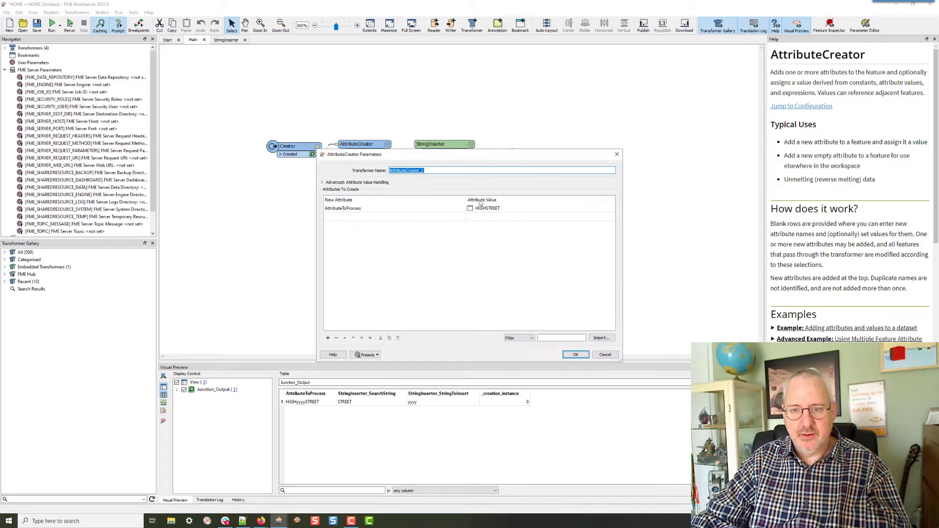
{"action": "double_click", "coordinate": [475, 209]}
{"action": "type", "text": "LOWROAD"}
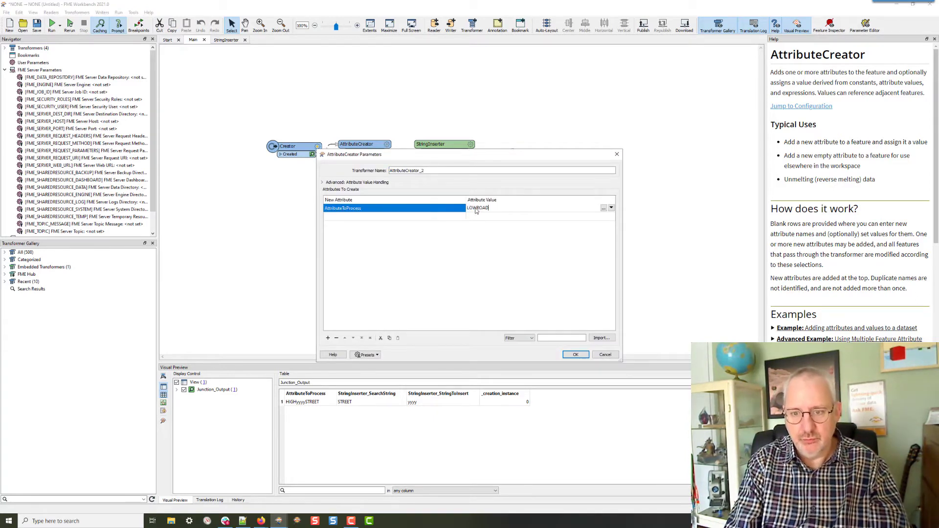
{"action": "key", "text": "Return"}
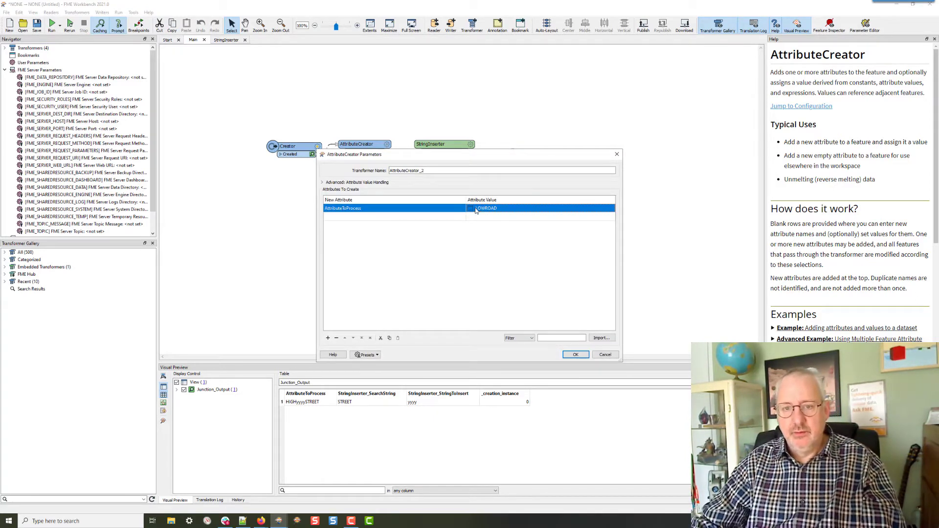
{"action": "left_click", "coordinate": [576, 355]}
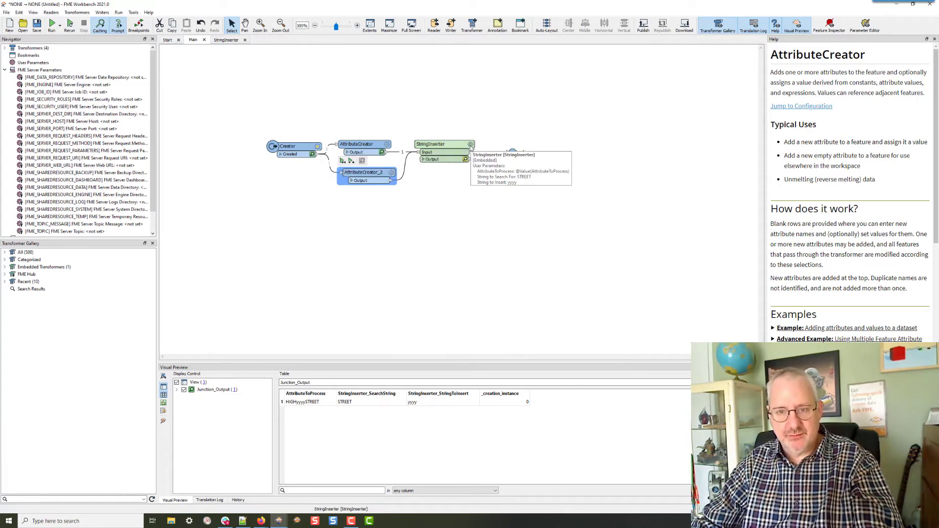
{"action": "key", "text": "F5"}
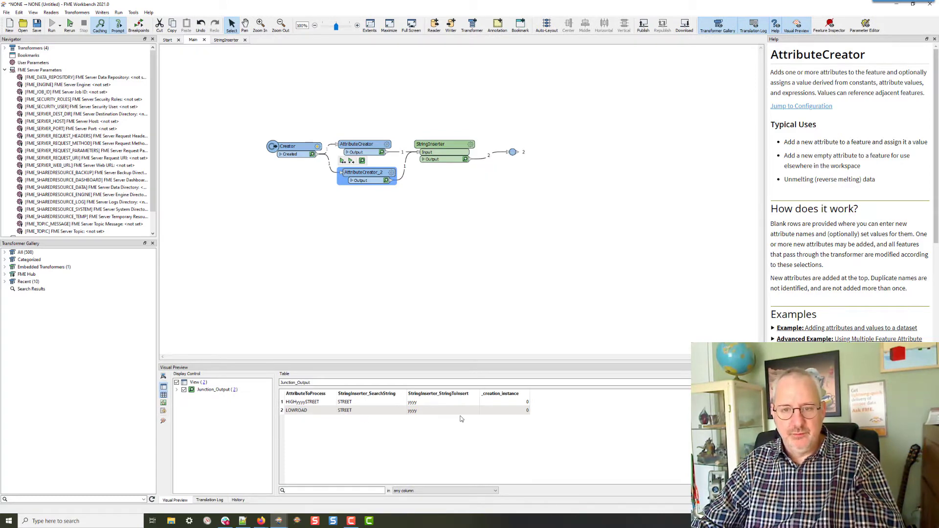
{"action": "left_click", "coordinate": [470, 145]}
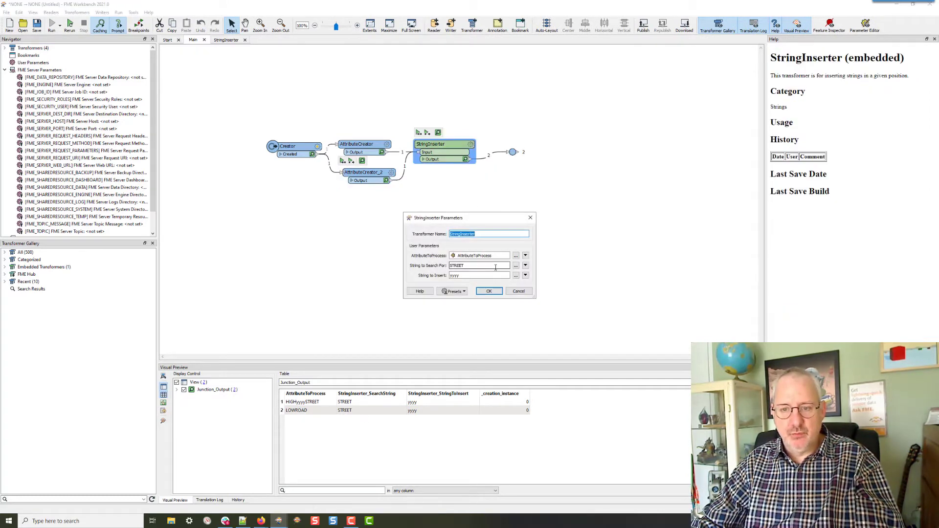
{"action": "left_click", "coordinate": [516, 266]}
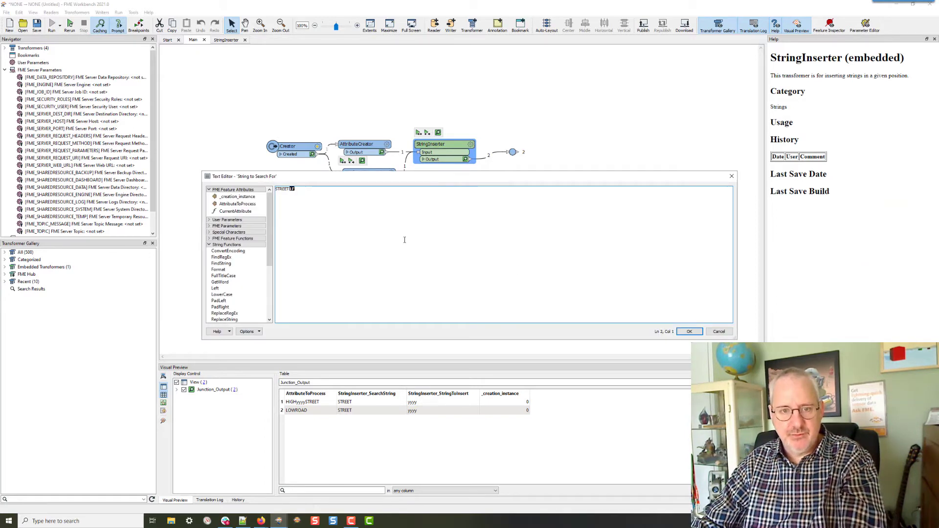
{"action": "key", "text": "BackSpace"}
{"action": "left_click", "coordinate": [690, 332]}
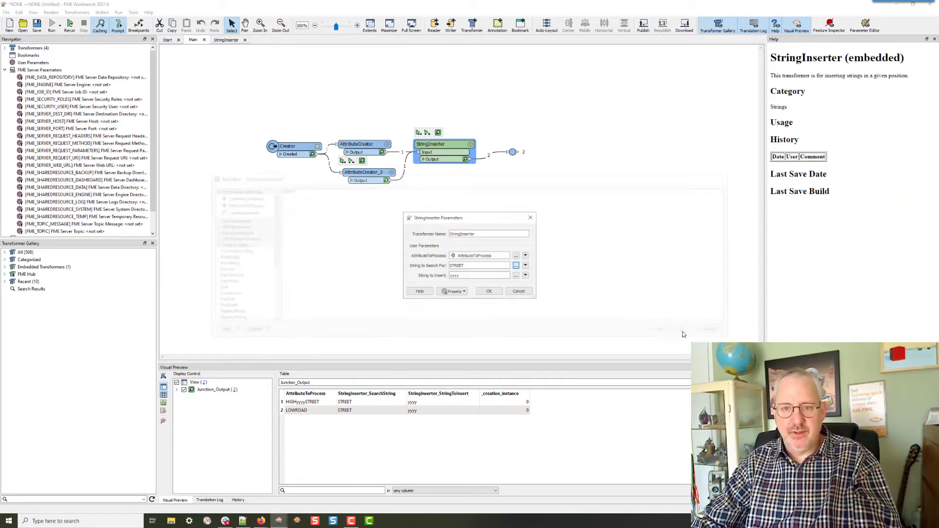
{"action": "left_click", "coordinate": [489, 292]}
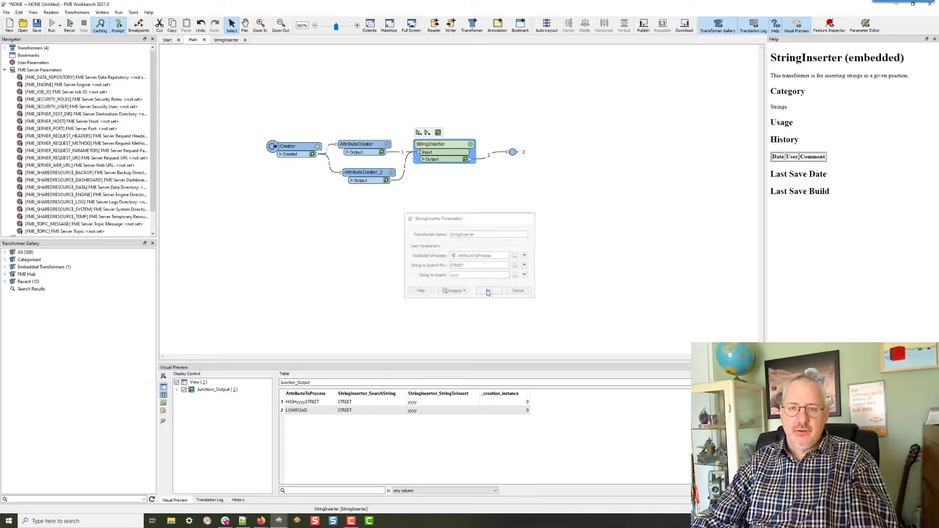
Step: In the StringInserter definition, move the AttributeManager to just below the Input port
{"action": "left_click", "coordinate": [225, 40]}
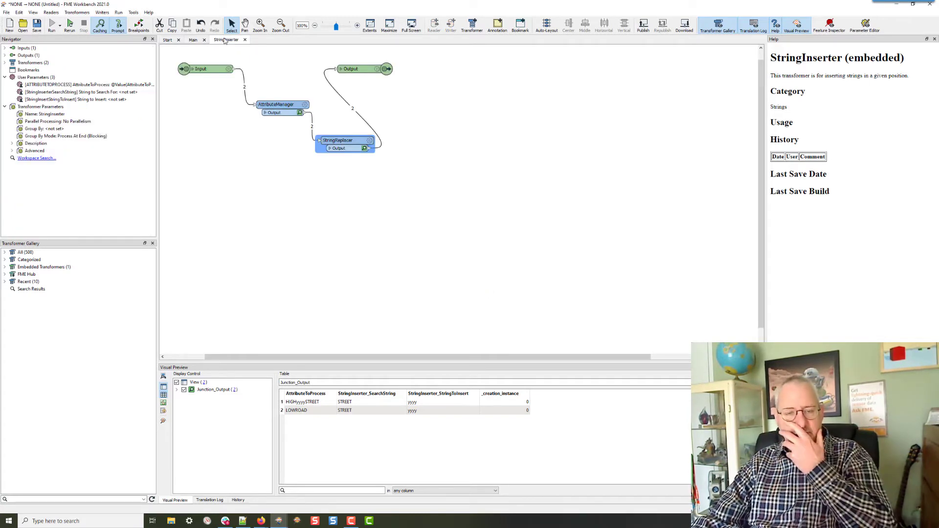
{"action": "left_click_drag", "start_coordinate": [285, 105], "coordinate": [225, 93]}
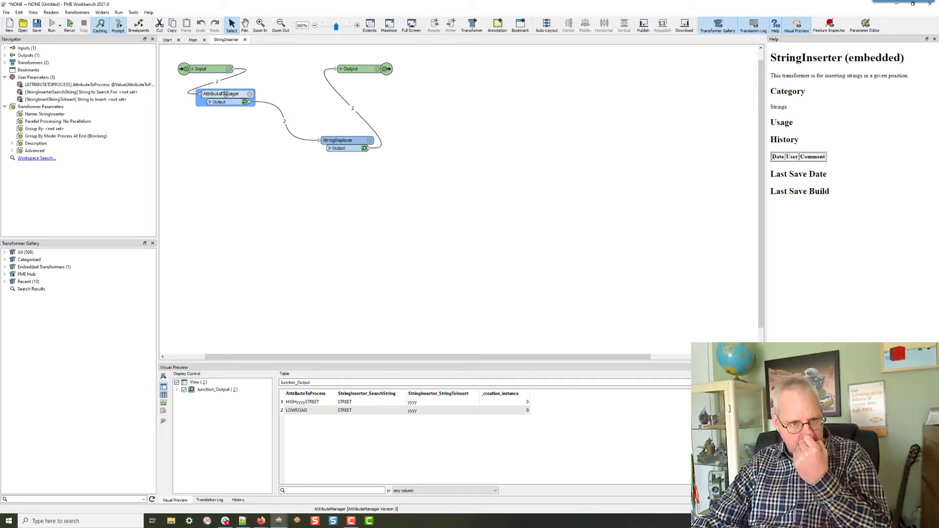
{"action": "left_click_drag", "start_coordinate": [225, 94], "coordinate": [223, 94]}
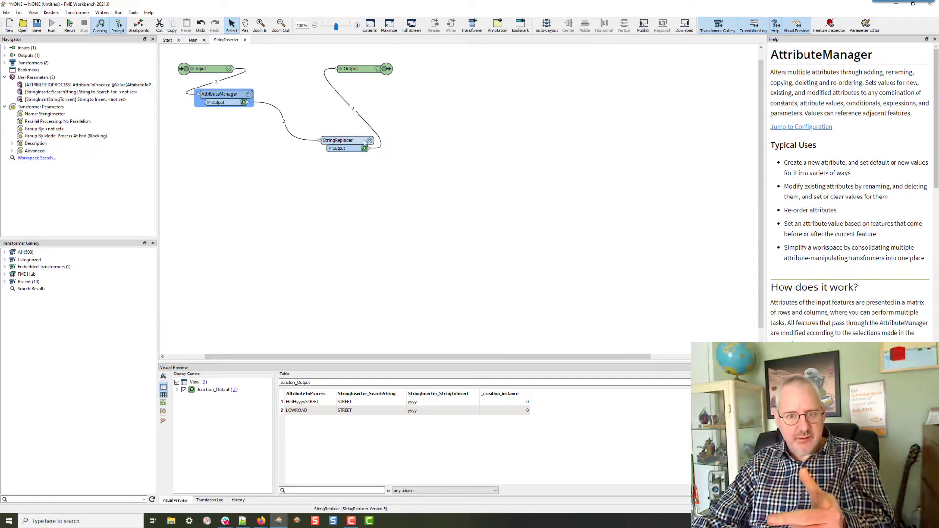
{"action": "left_click", "coordinate": [369, 140]}
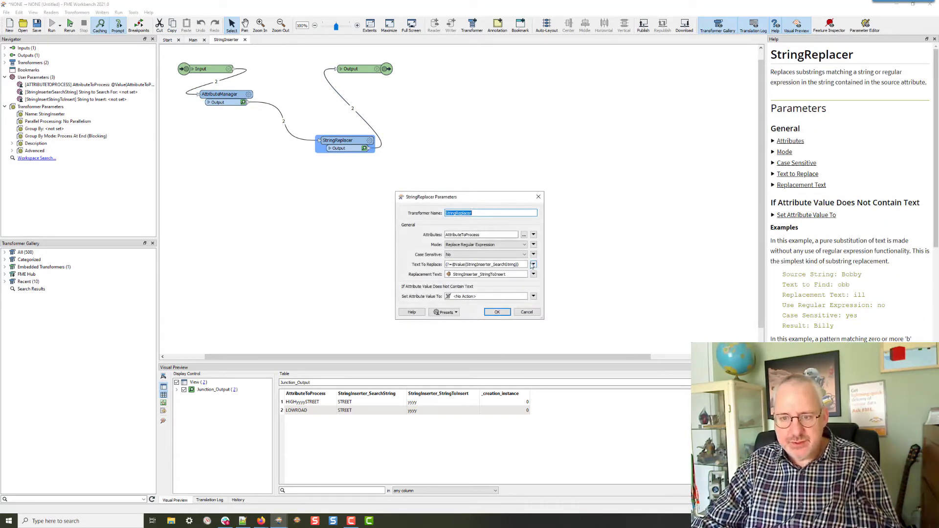
{"action": "left_click", "coordinate": [533, 264]}
{"action": "left_click", "coordinate": [558, 293]}
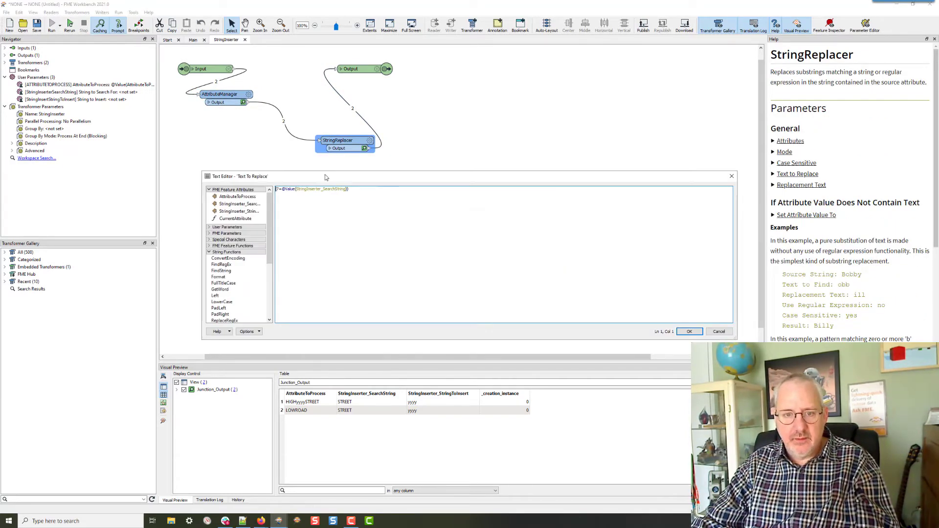
{"action": "left_click", "coordinate": [347, 188]}
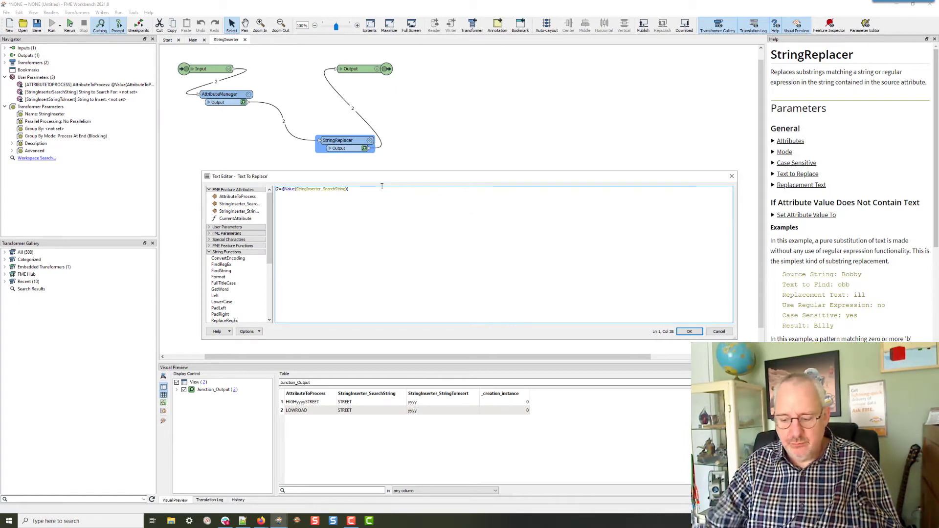
{"action": "type", "text": ")"}
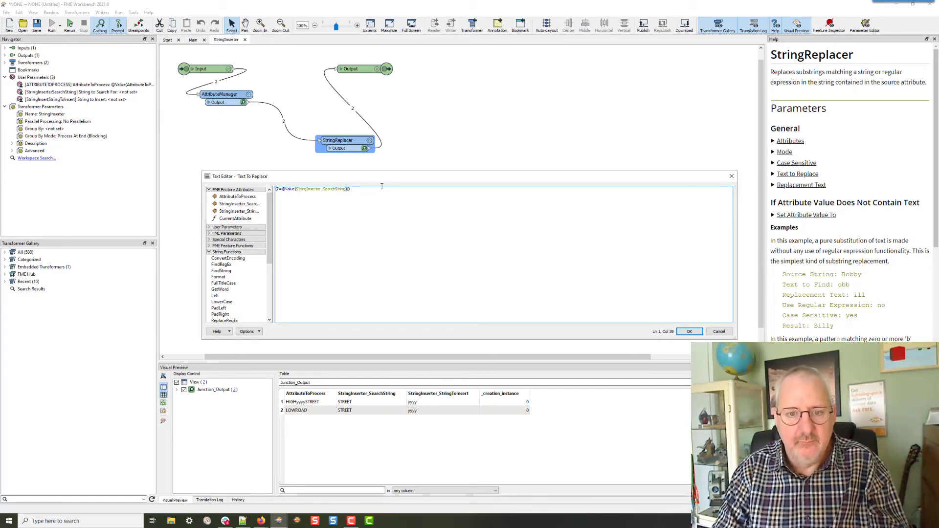
{"action": "key", "text": "End"}
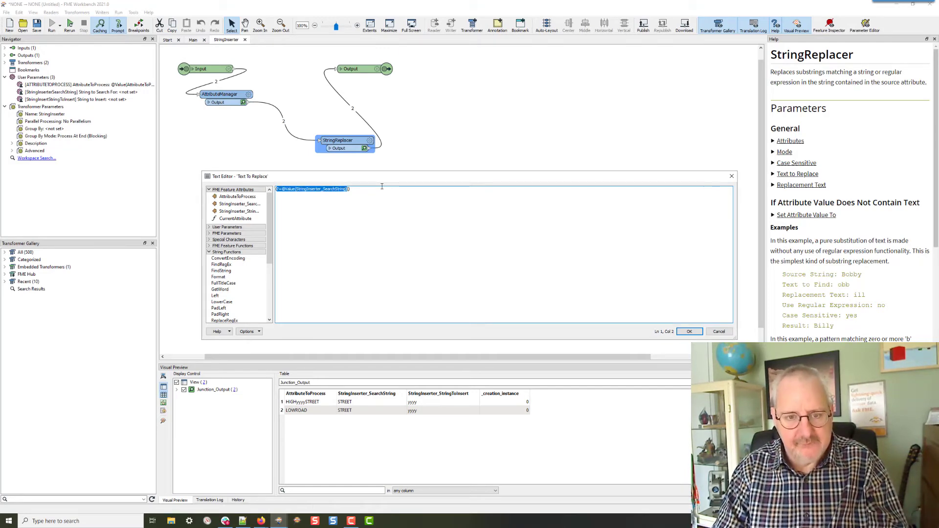
{"action": "type", "text": "?=@Value(StringInserter_SearchString))"}
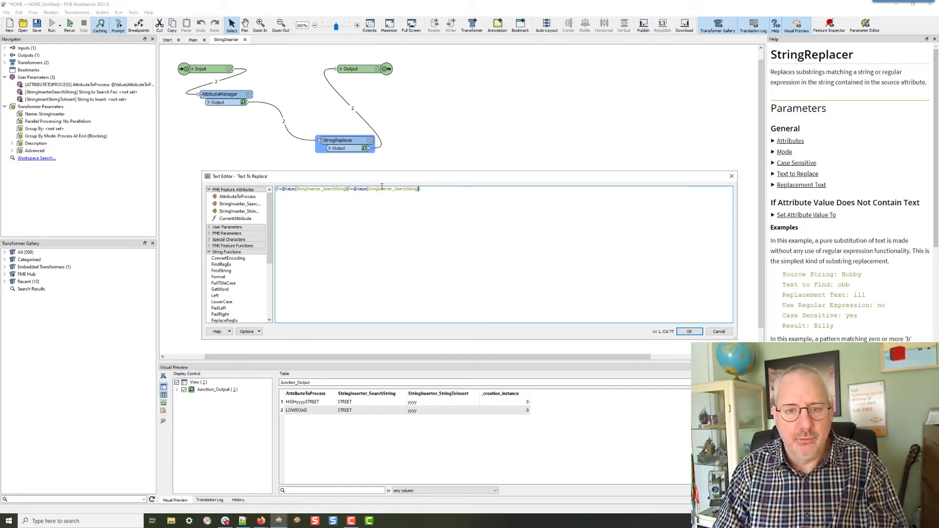
{"action": "key", "text": "ctrl+shift+Left"}
{"action": "key", "text": "ctrl+shift+Left"}
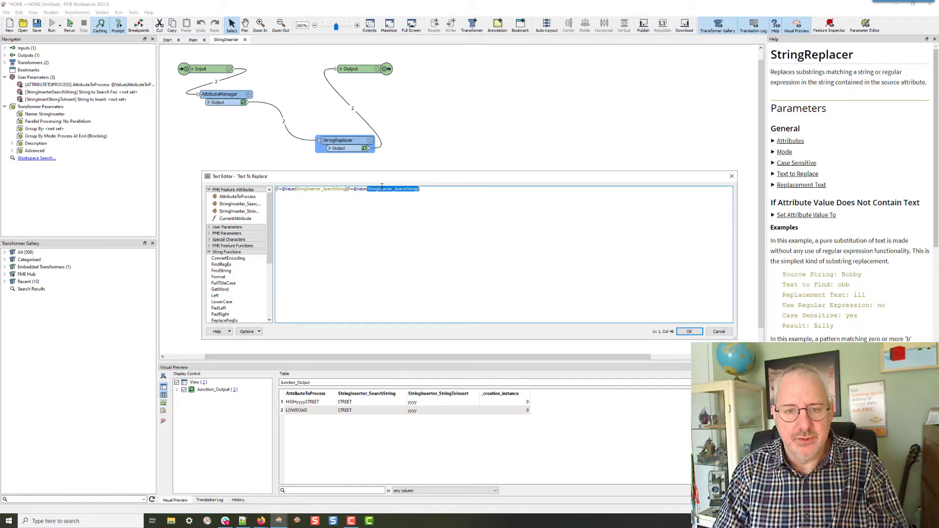
{"action": "key", "text": "shift+Left"}
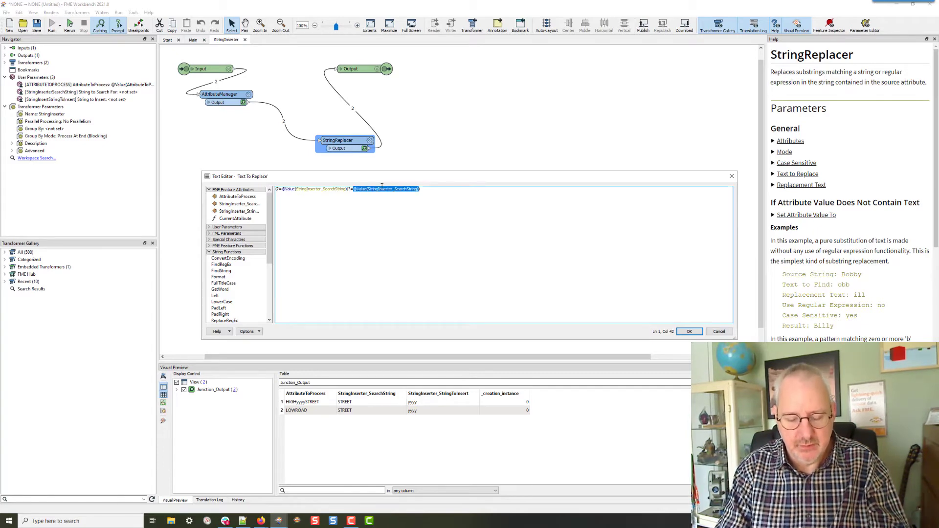
{"action": "type", "text": "ROAD"}
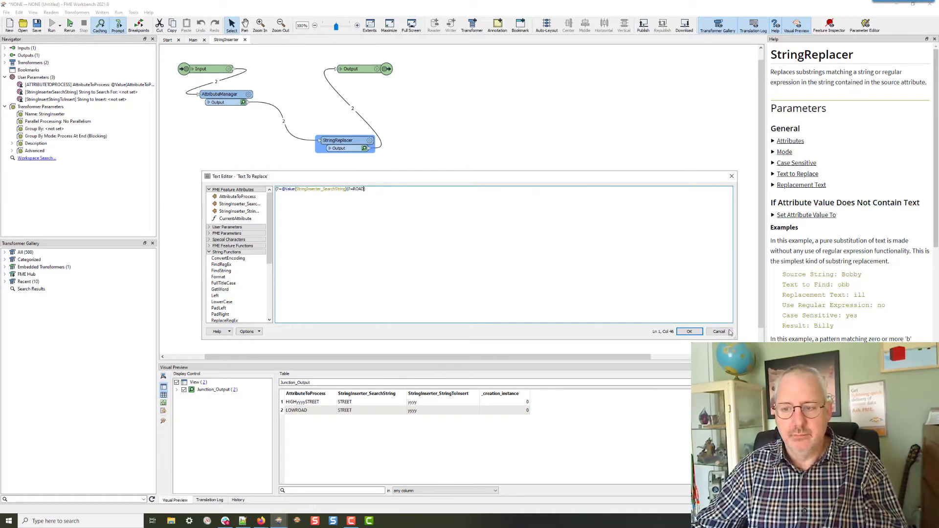
{"action": "left_click", "coordinate": [689, 331]}
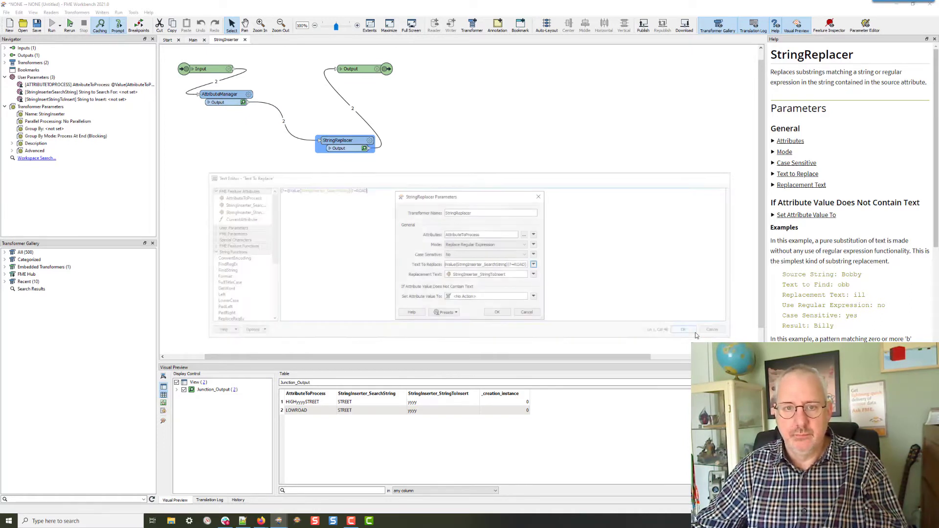
{"action": "left_click", "coordinate": [497, 312]}
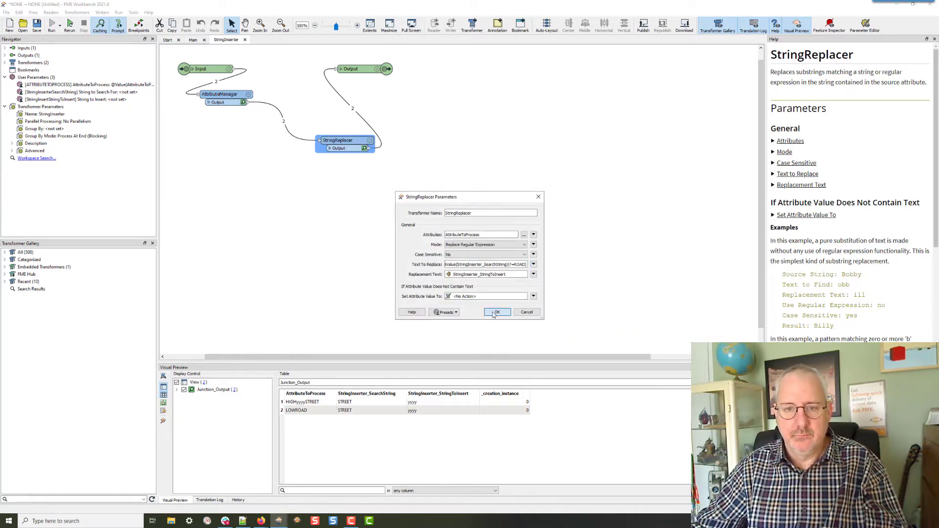
Step: Run the workspace from the Main canvas and inspect the StringInserter's output records
{"action": "left_click", "coordinate": [193, 40]}
{"action": "key", "text": "ctrl+r"}
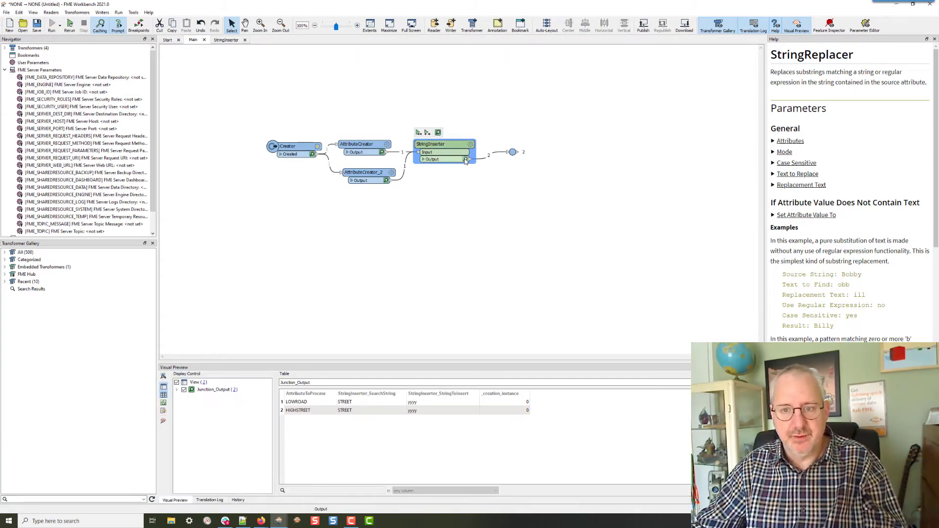
{"action": "left_click", "coordinate": [466, 161]}
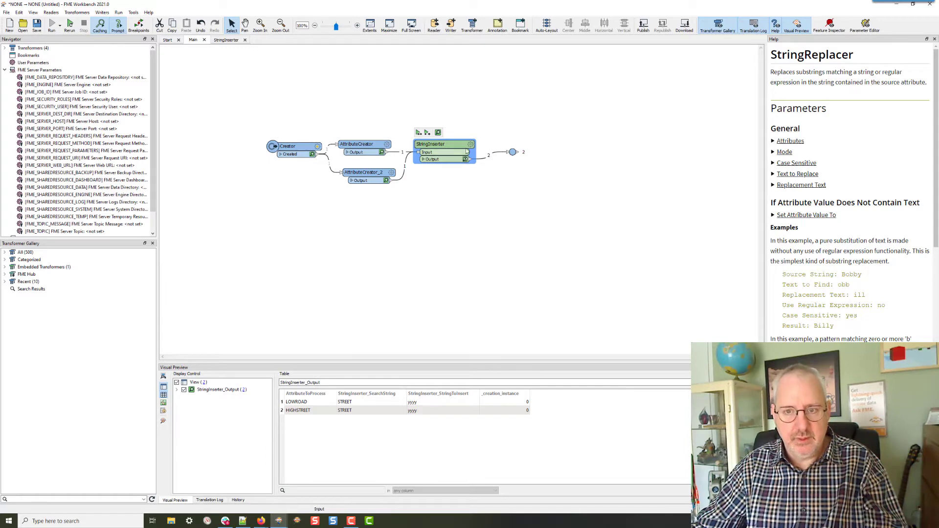
{"action": "left_click", "coordinate": [226, 40]}
{"action": "left_click", "coordinate": [369, 141]}
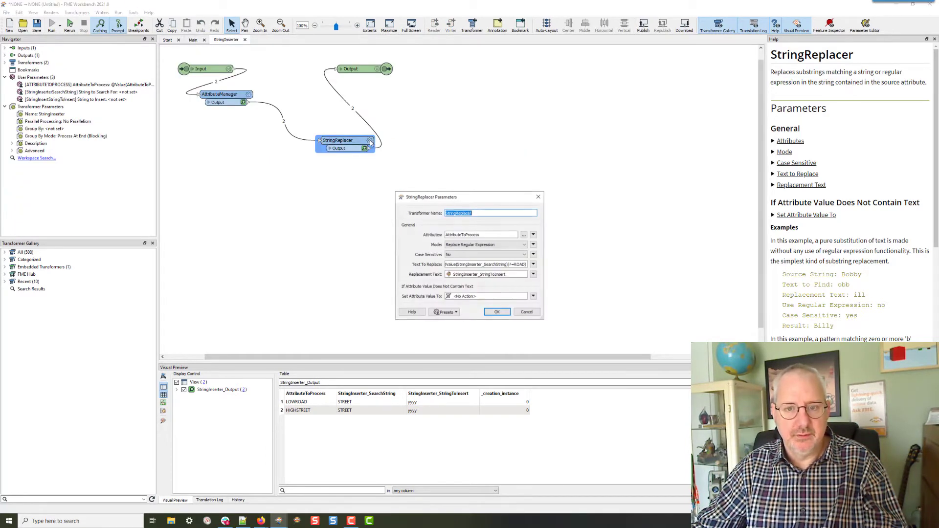
{"action": "left_click", "coordinate": [532, 266]}
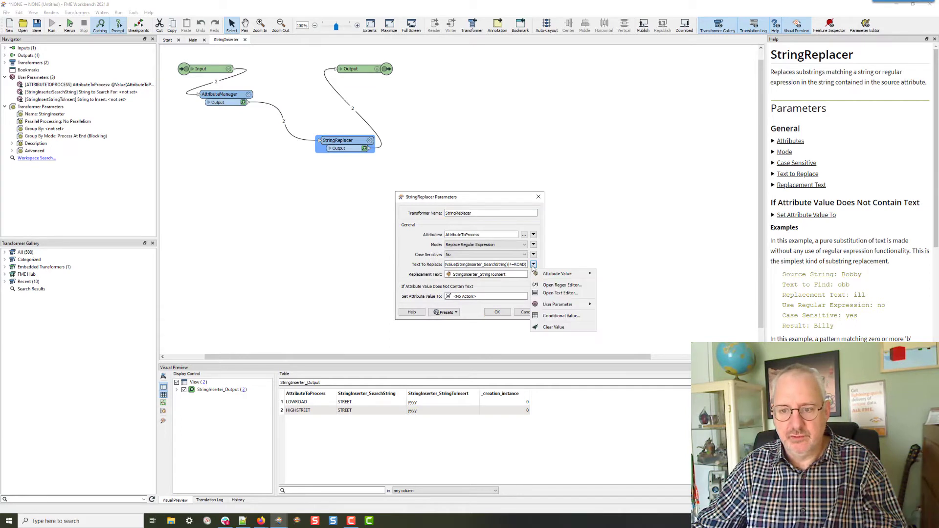
{"action": "left_click", "coordinate": [551, 295]}
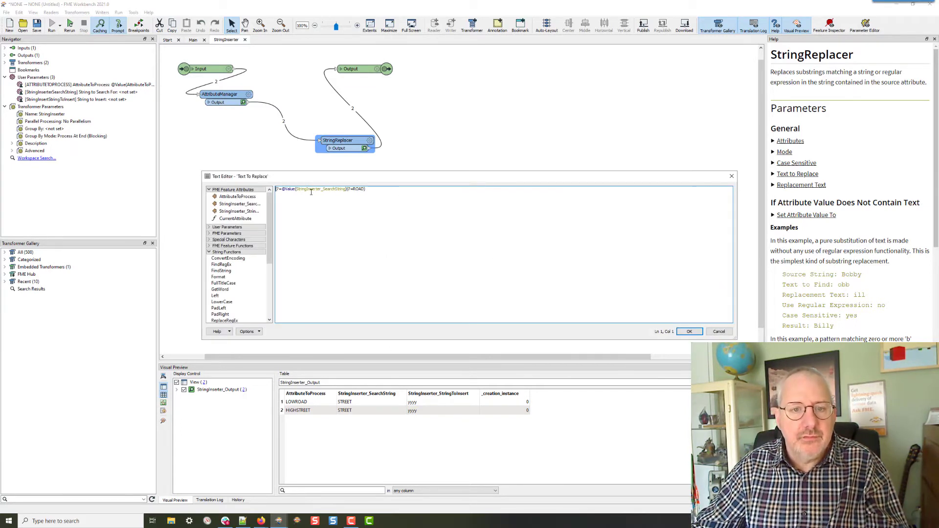
{"action": "left_click", "coordinate": [348, 189]}
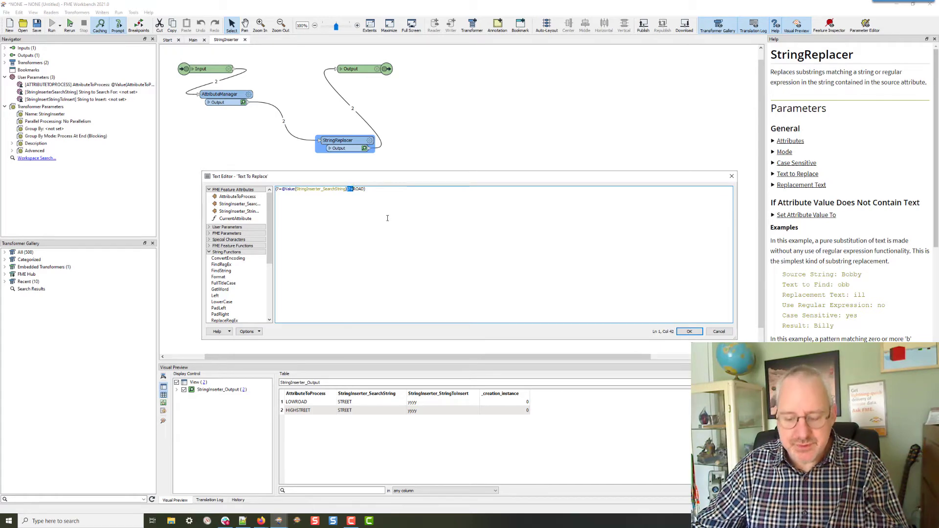
{"action": "key", "text": "Delete"}
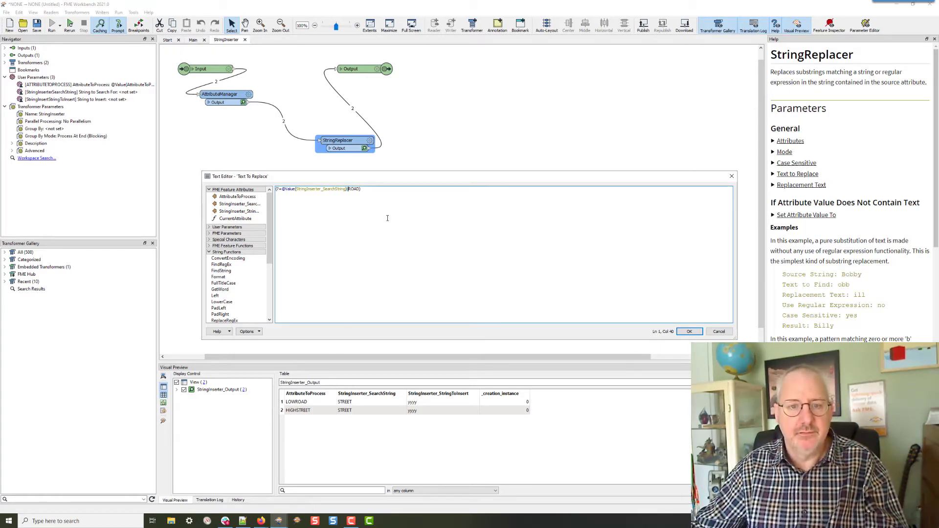
{"action": "left_click", "coordinate": [688, 332]}
{"action": "left_click", "coordinate": [496, 313]}
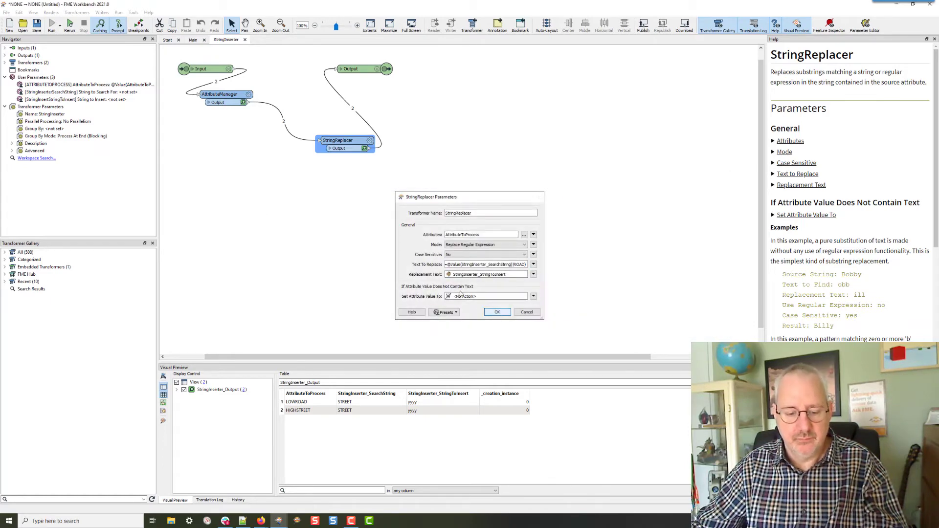
{"action": "key", "text": "ctrl+r"}
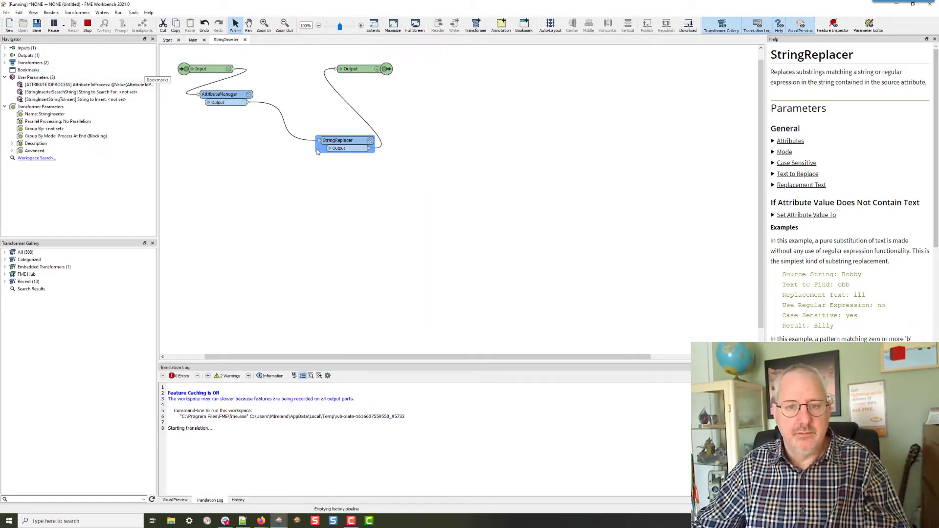
{"action": "left_click", "coordinate": [364, 148]}
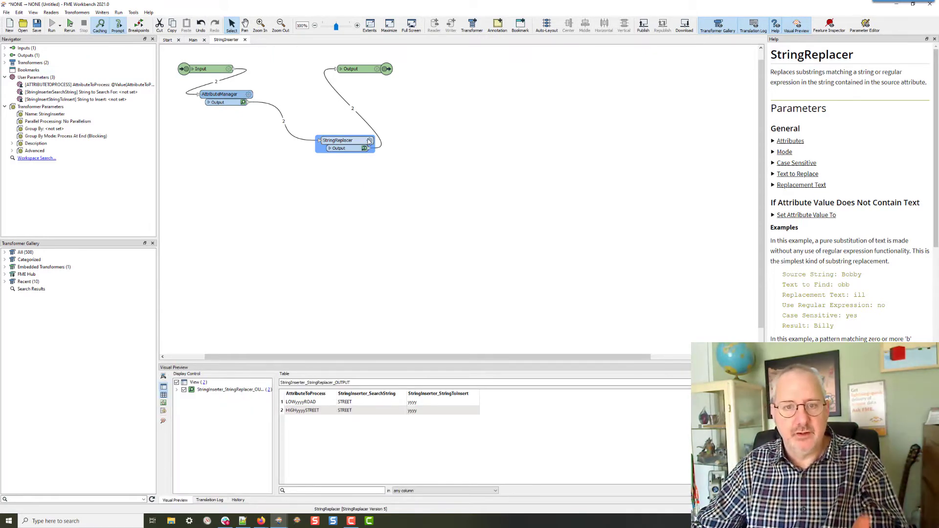
Step: Review the StringReplacer's parameters, then the StringInserter's user parameter values on the Main canvas
{"action": "left_click", "coordinate": [370, 141]}
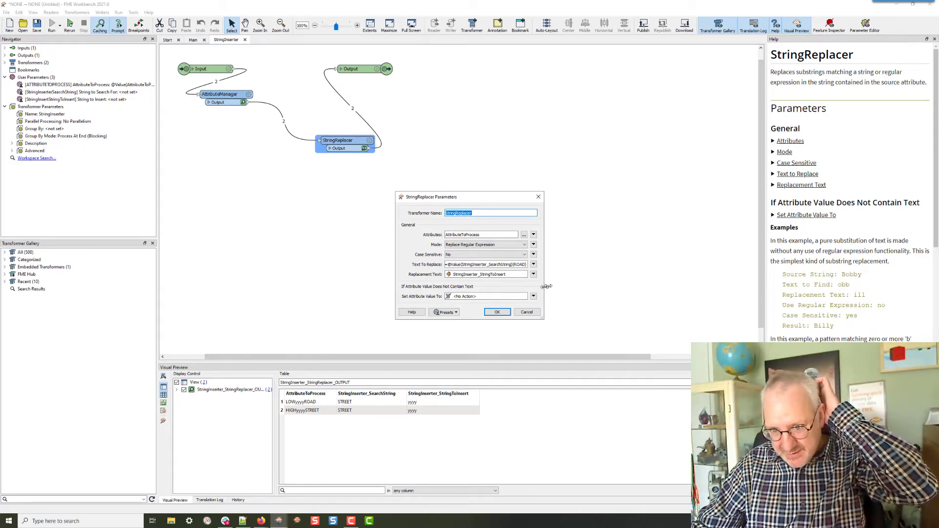
{"action": "left_click_drag", "start_coordinate": [543, 285], "coordinate": [591, 280]}
{"action": "left_click", "coordinate": [543, 312]}
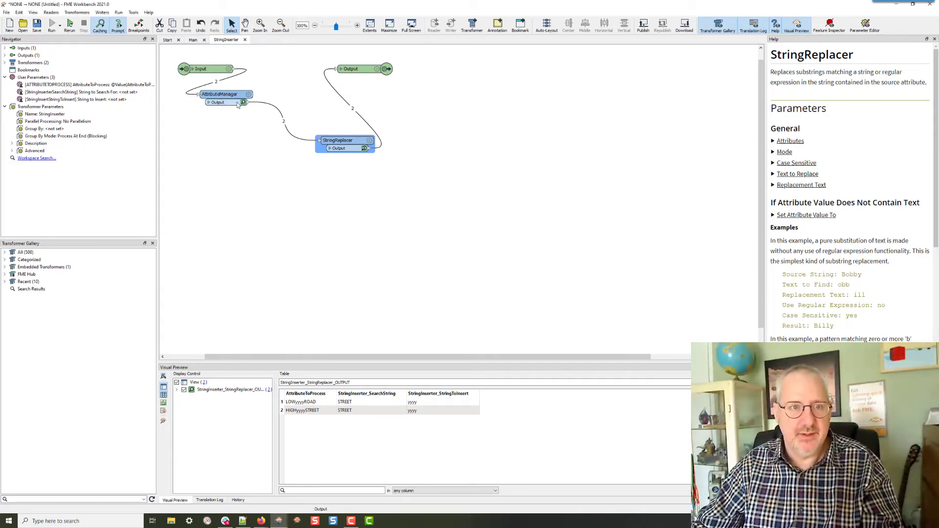
{"action": "left_click", "coordinate": [194, 40]}
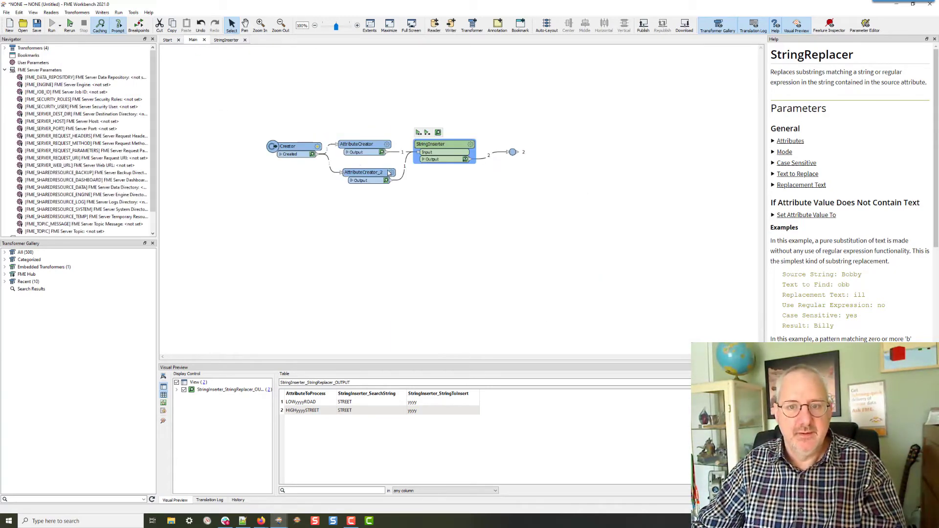
{"action": "left_click", "coordinate": [471, 144]}
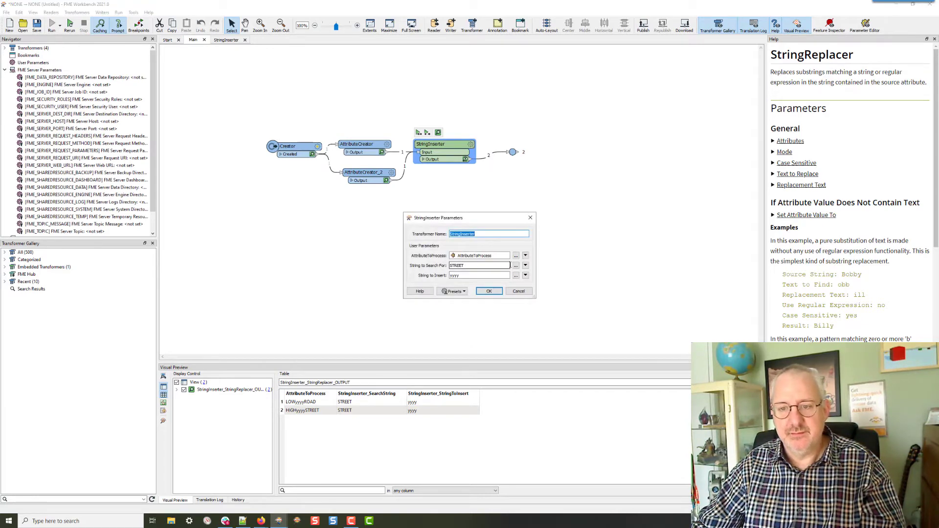
{"action": "left_click", "coordinate": [518, 292]}
Step: In the StringInserter's AttributeManager, set the StringInserter_SearchString value to (?=$(StringInserterSearchString)) and apply the change
{"action": "left_click", "coordinate": [229, 40]}
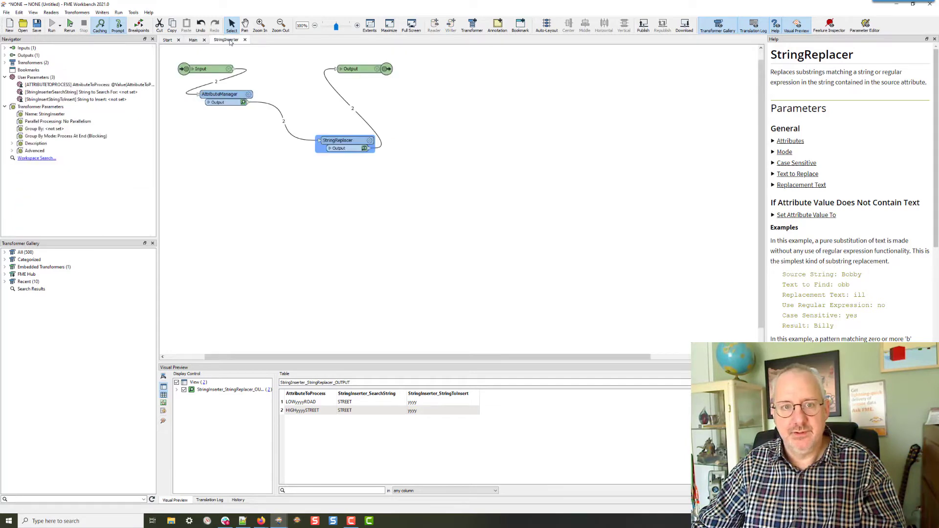
{"action": "double_click", "coordinate": [247, 94]}
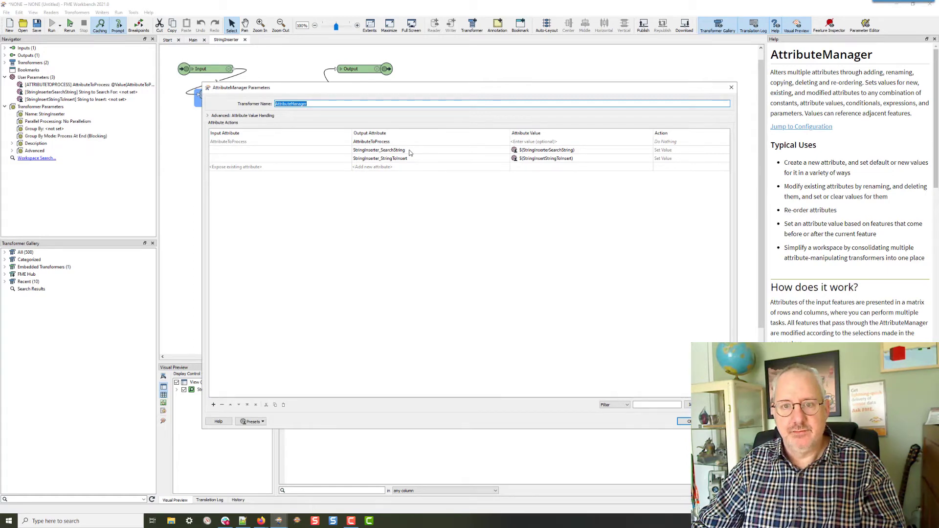
{"action": "left_click", "coordinate": [414, 151]}
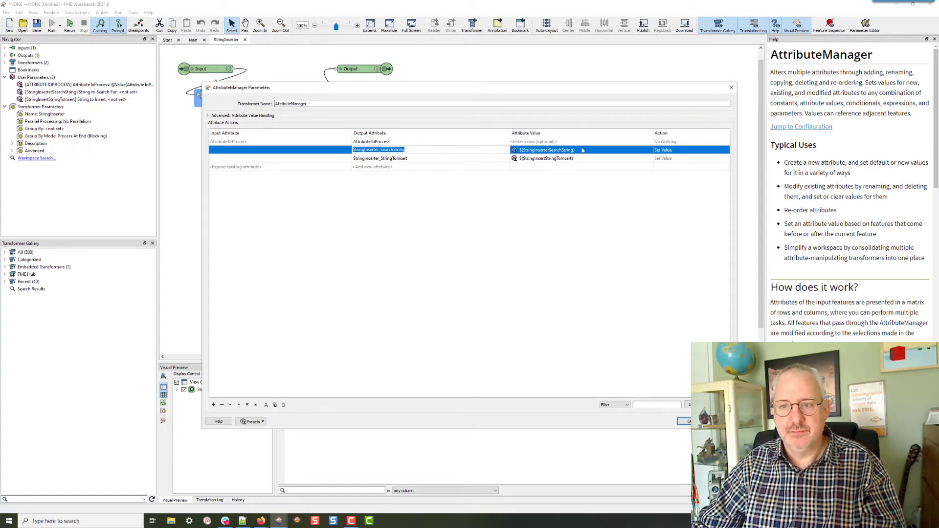
{"action": "left_click", "coordinate": [648, 151]}
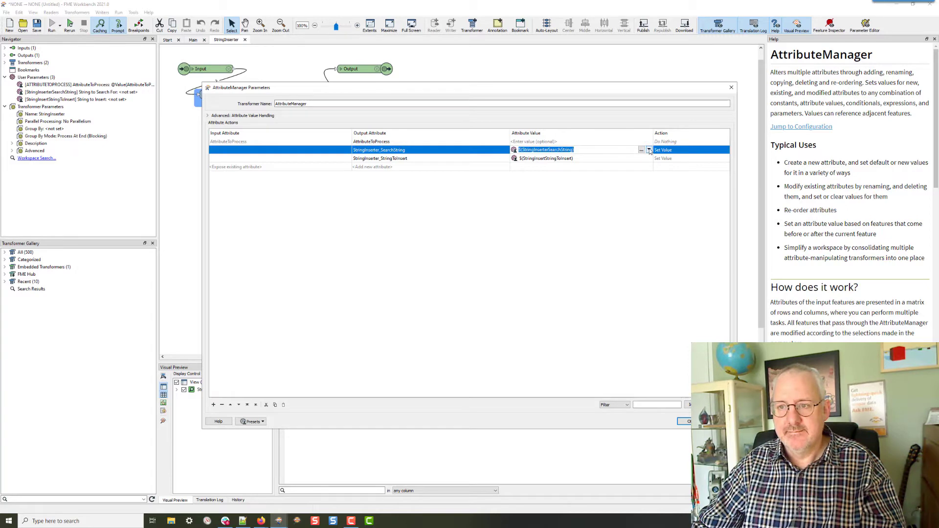
{"action": "left_click", "coordinate": [641, 150]}
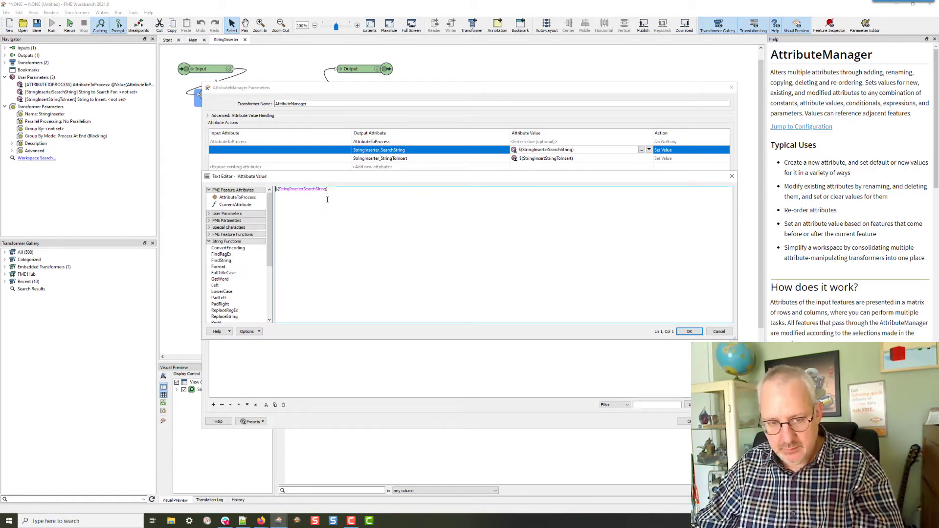
{"action": "type", "text": "("}
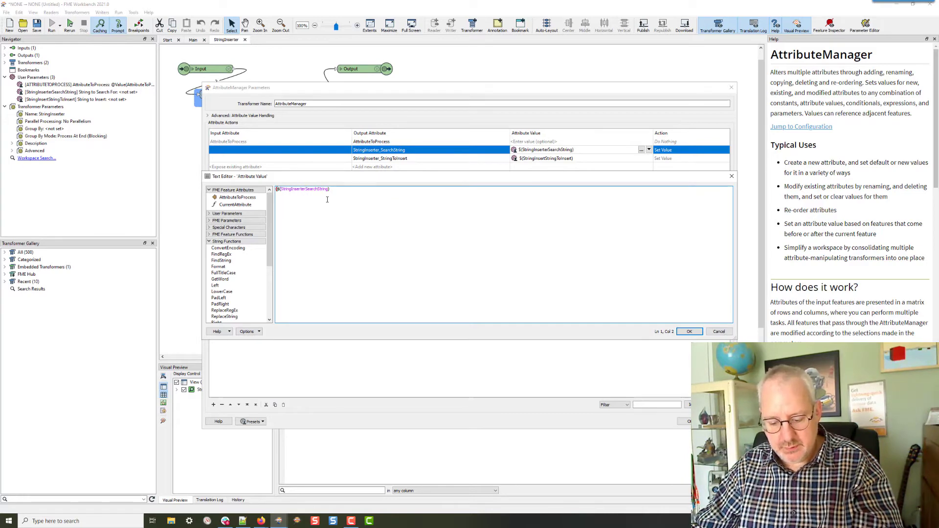
{"action": "type", "text": "!"}
{"action": "type", "text": "="}
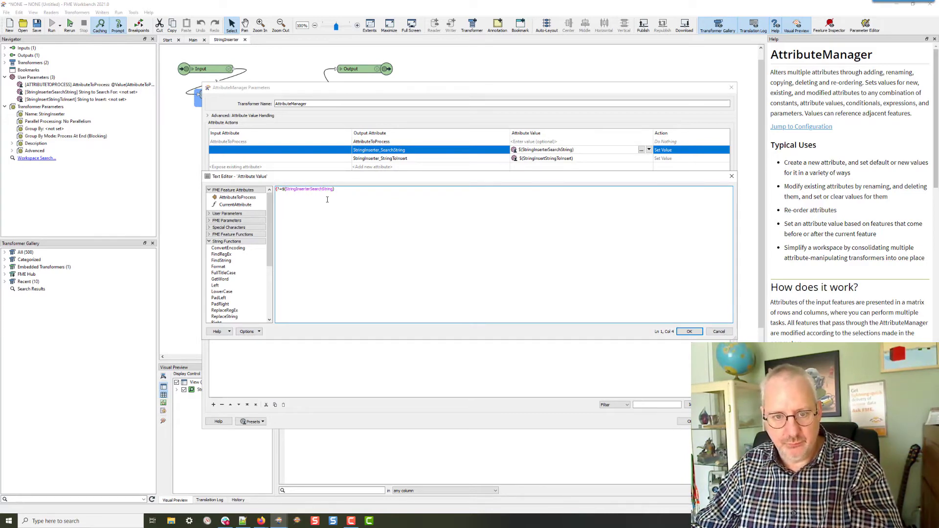
{"action": "key", "text": "End"}
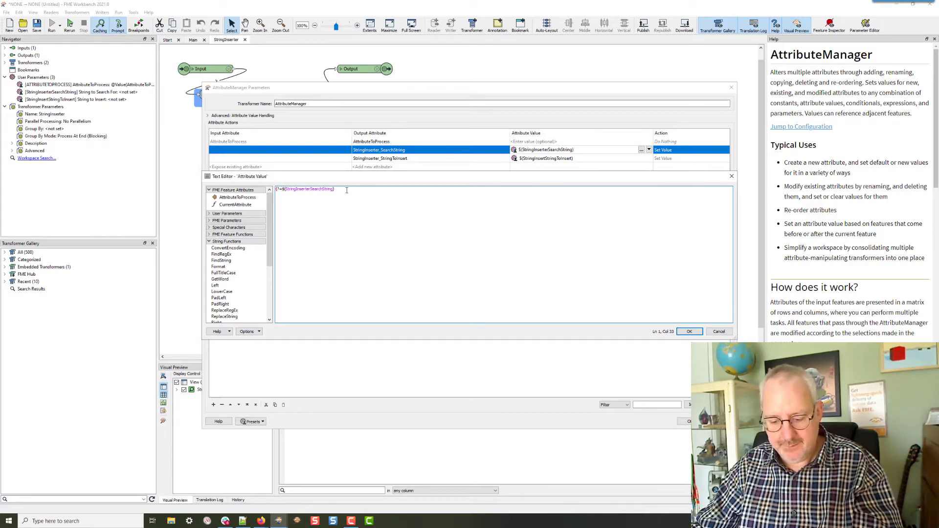
{"action": "type", "text": ")"}
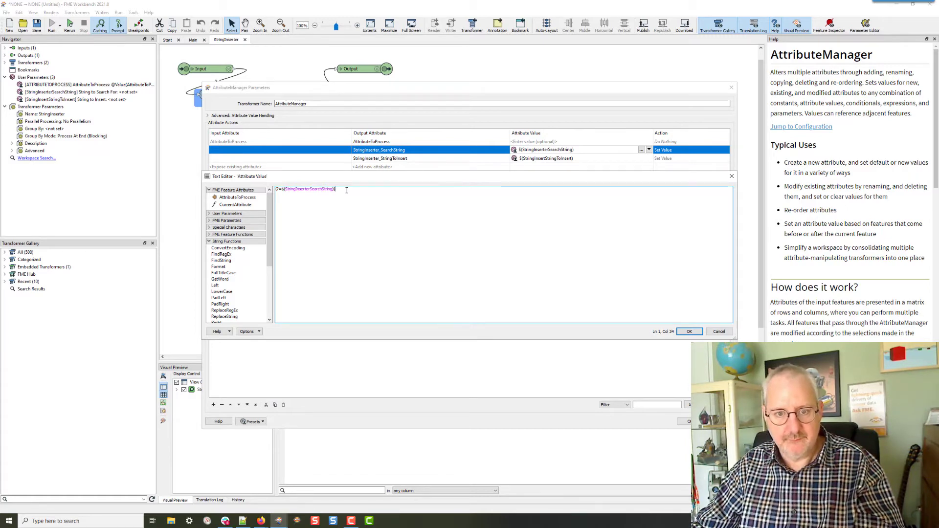
{"action": "left_click", "coordinate": [689, 333]}
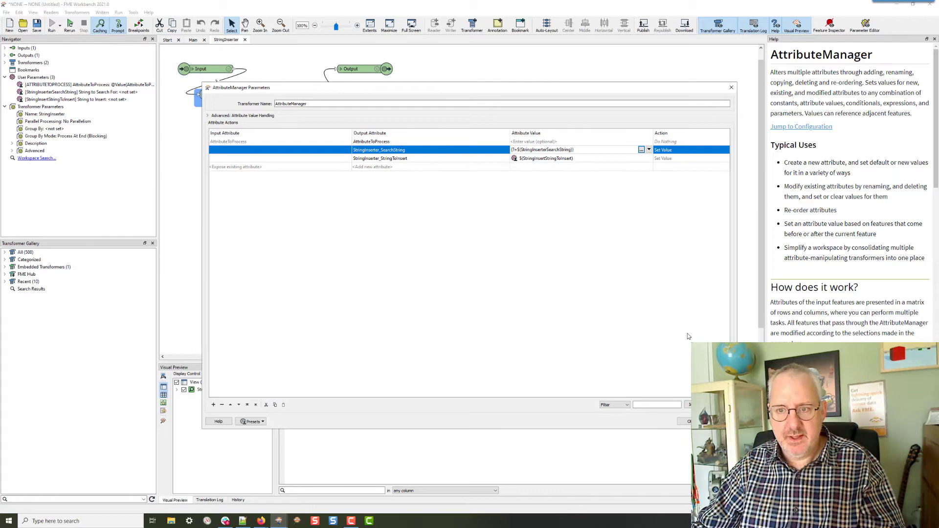
{"action": "left_click", "coordinate": [688, 424]}
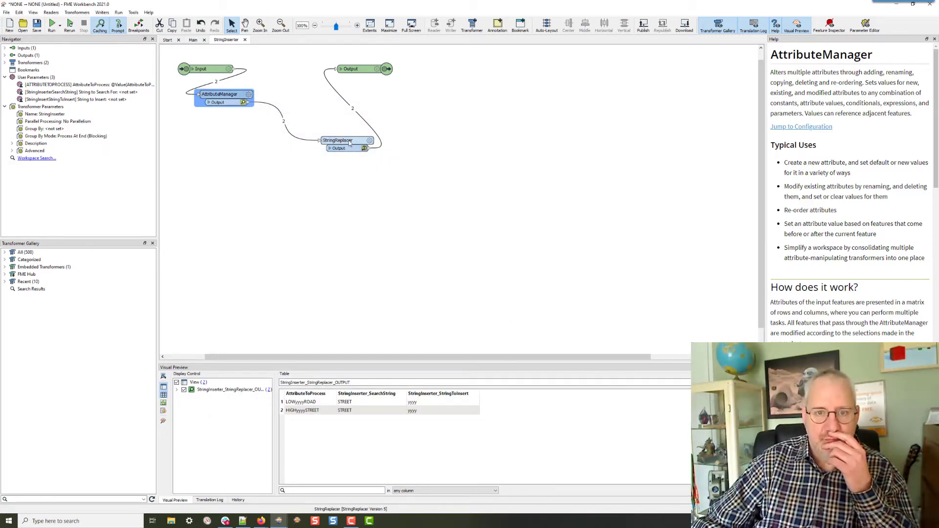
Step: Insert a second StringReplacer between the AttributeManager and the existing StringReplacer, and set its Attributes to StringInserter_SearchString
{"action": "mouse_move", "coordinate": [350, 143]}
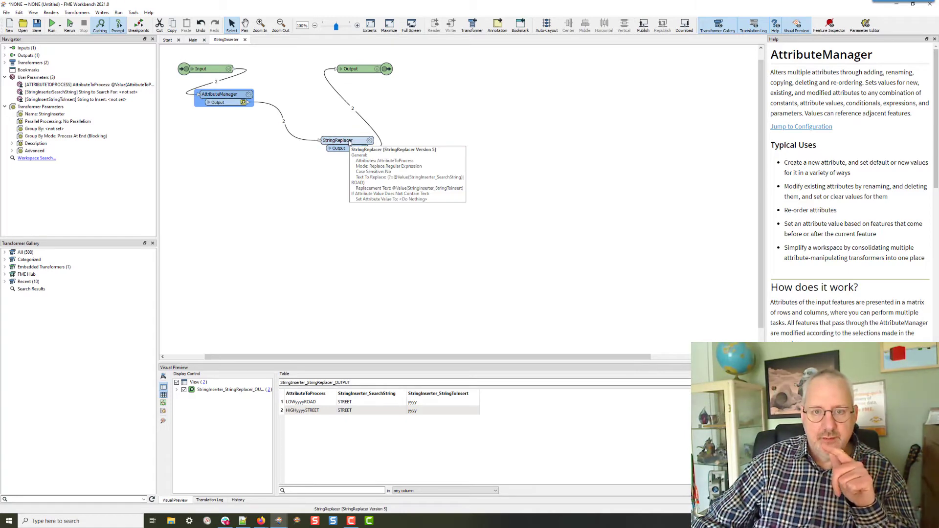
{"action": "left_click", "coordinate": [349, 142]}
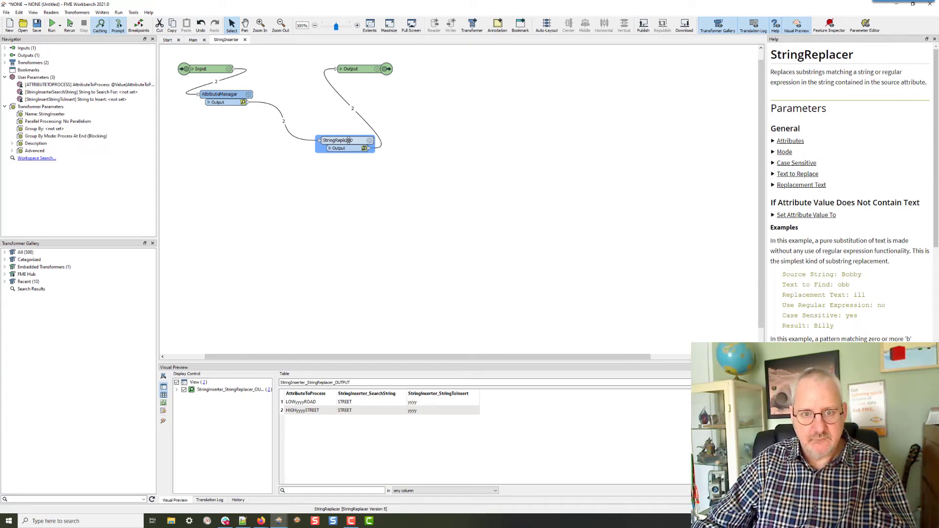
{"action": "left_click", "coordinate": [277, 111]}
{"action": "type", "text": "grepl"}
{"action": "key", "text": "Return"}
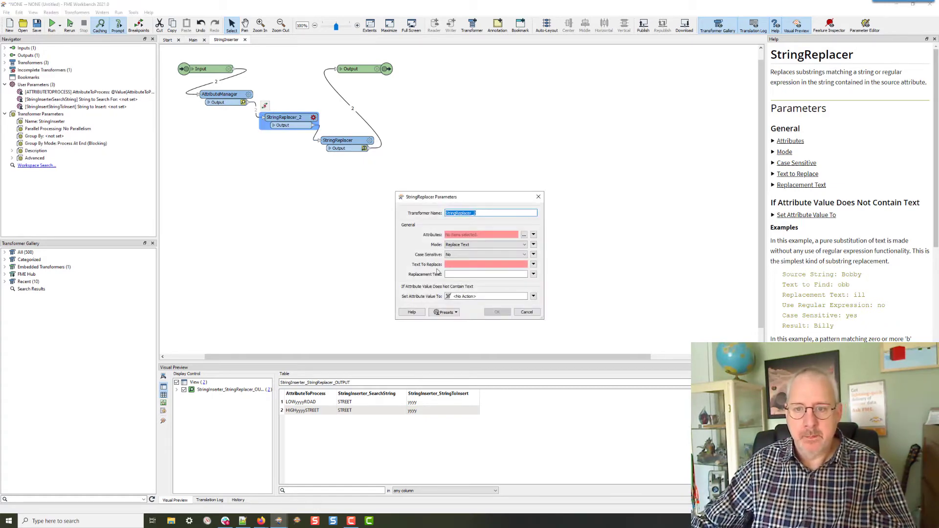
{"action": "left_click", "coordinate": [524, 234]}
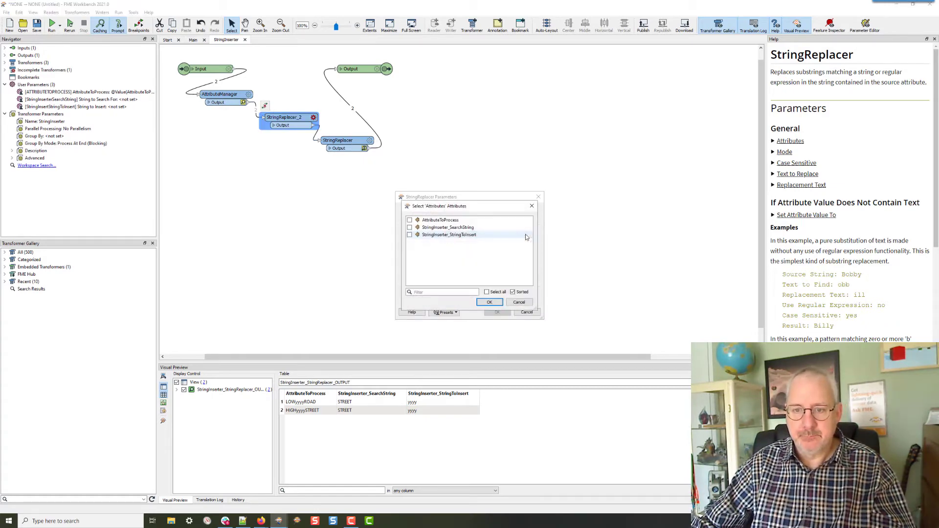
{"action": "left_click", "coordinate": [464, 228]}
{"action": "left_click", "coordinate": [490, 302]}
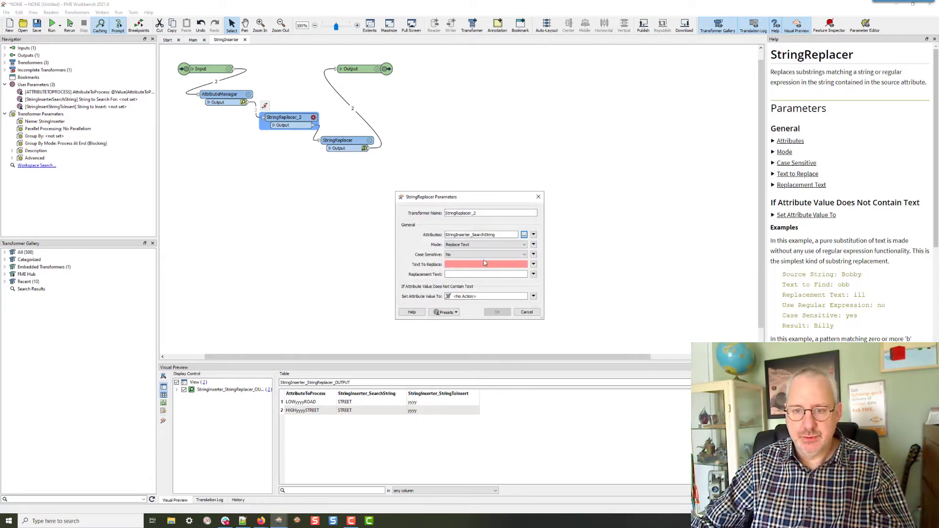
Step: Set StringReplacer_2's Text To Replace to the newline special character and apply its settings
{"action": "left_click", "coordinate": [449, 264]}
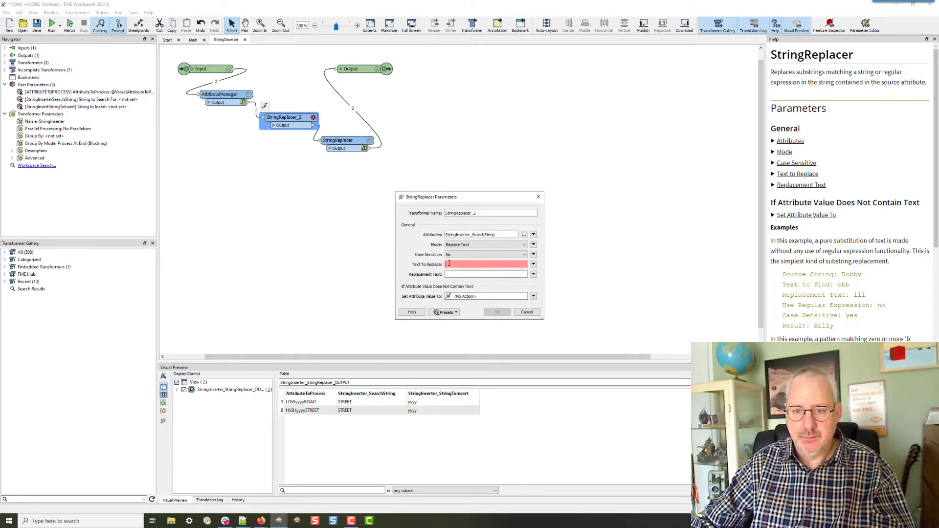
{"action": "left_click", "coordinate": [534, 264]}
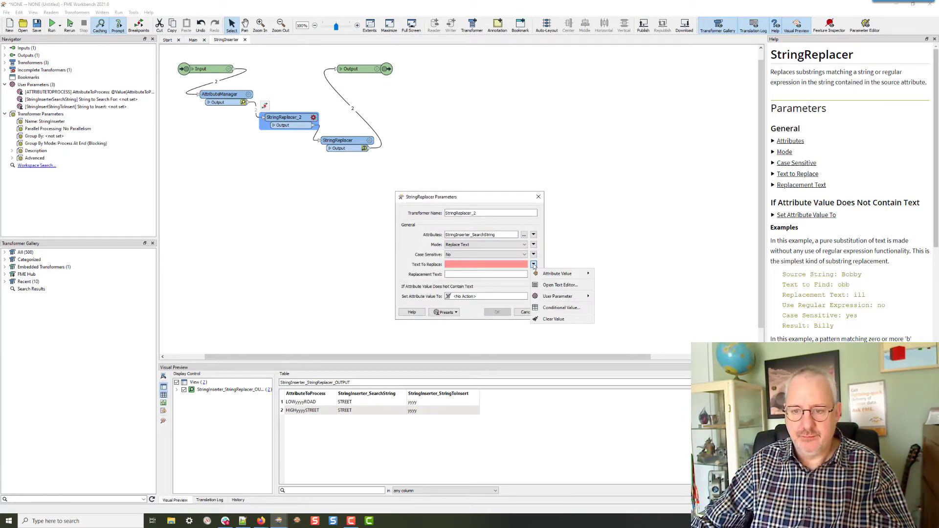
{"action": "left_click", "coordinate": [554, 286]}
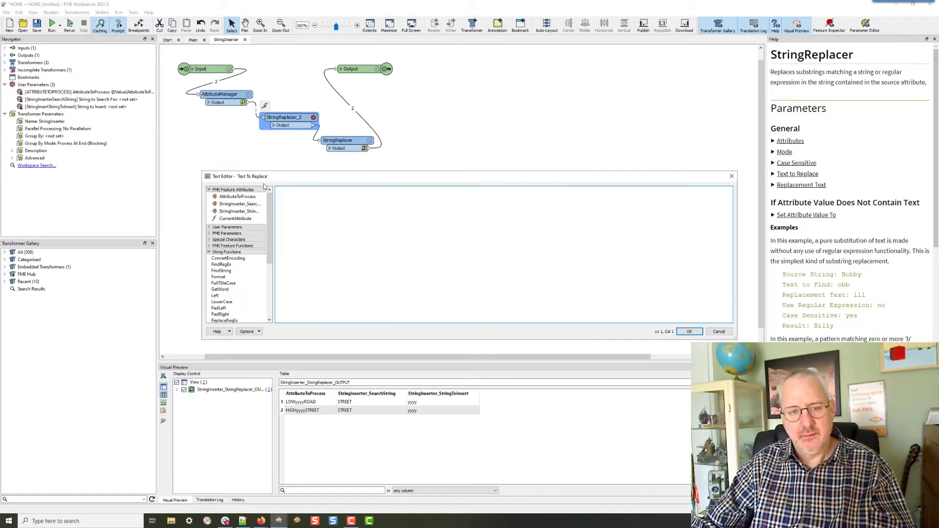
{"action": "left_click", "coordinate": [227, 240]}
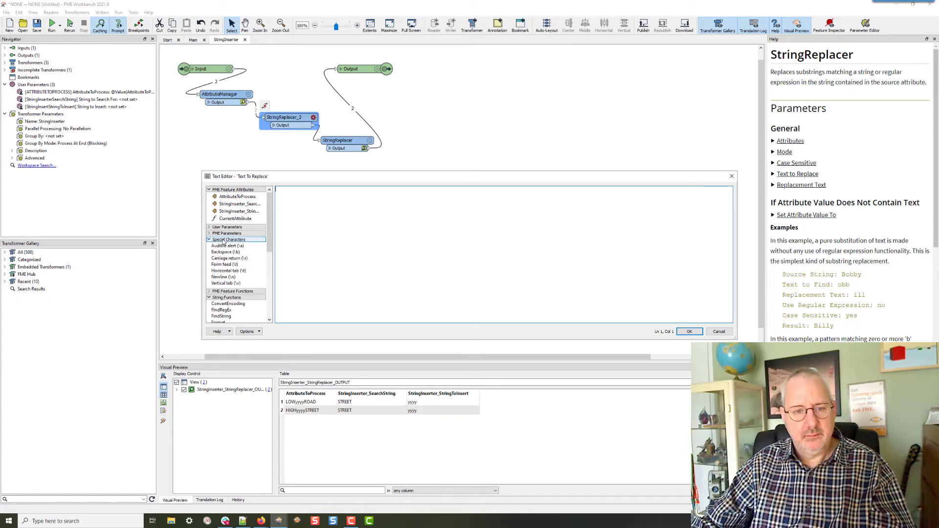
{"action": "double_click", "coordinate": [227, 278]}
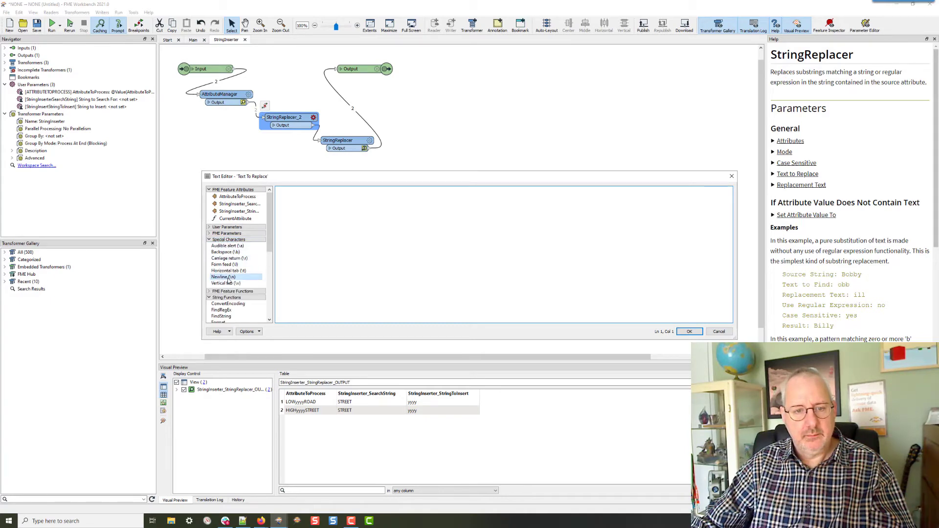
{"action": "left_click", "coordinate": [689, 331]}
{"action": "left_click", "coordinate": [468, 275]}
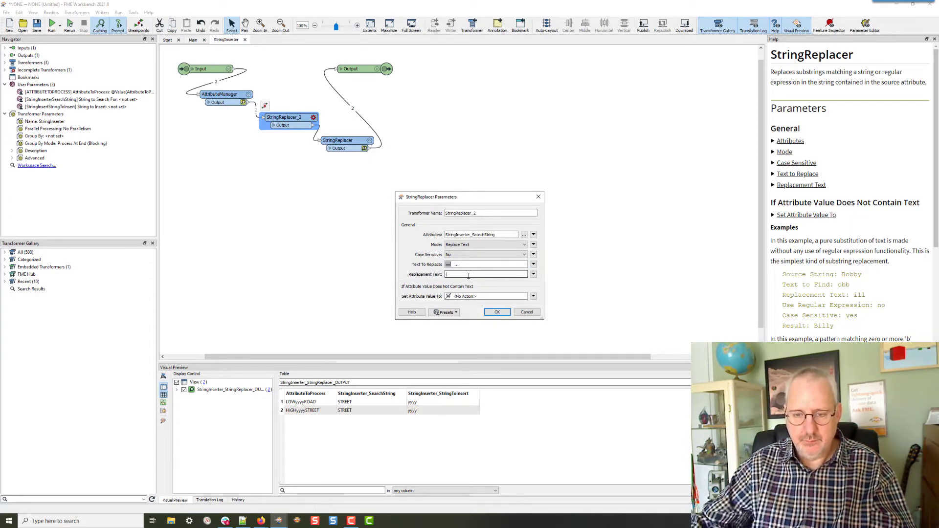
{"action": "left_click", "coordinate": [496, 313]}
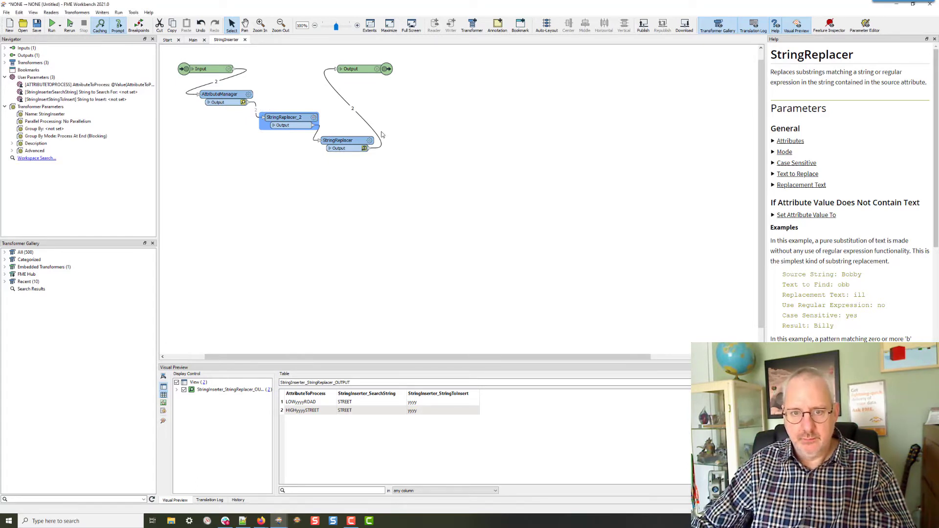
Step: Check the original StringReplacer's settings, run the workspace and inspect StringReplacer_2's output records
{"action": "double_click", "coordinate": [342, 141]}
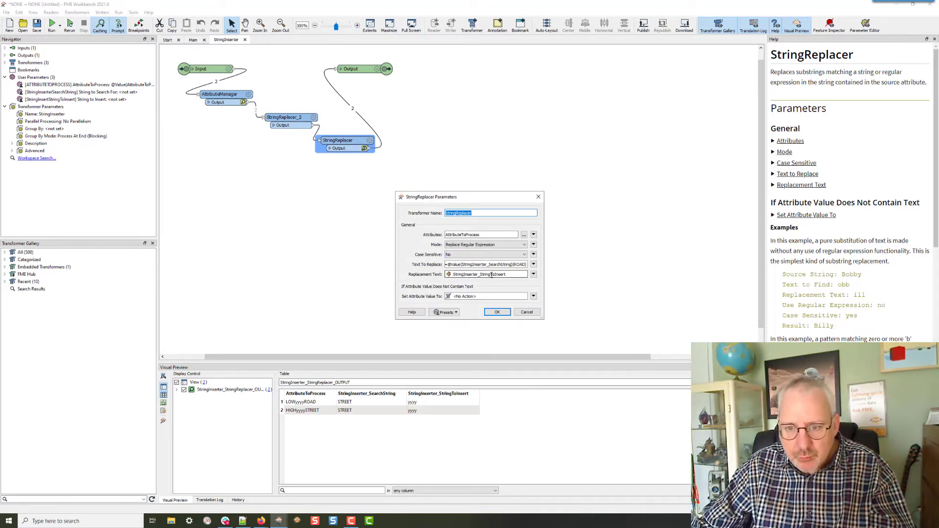
{"action": "left_click", "coordinate": [497, 312]}
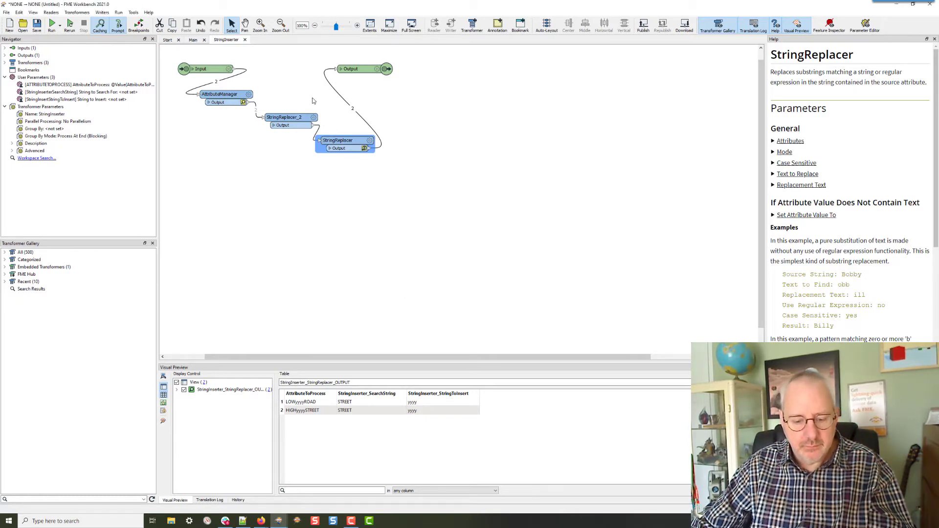
{"action": "key", "text": "ctrl+r"}
{"action": "left_click", "coordinate": [308, 125]}
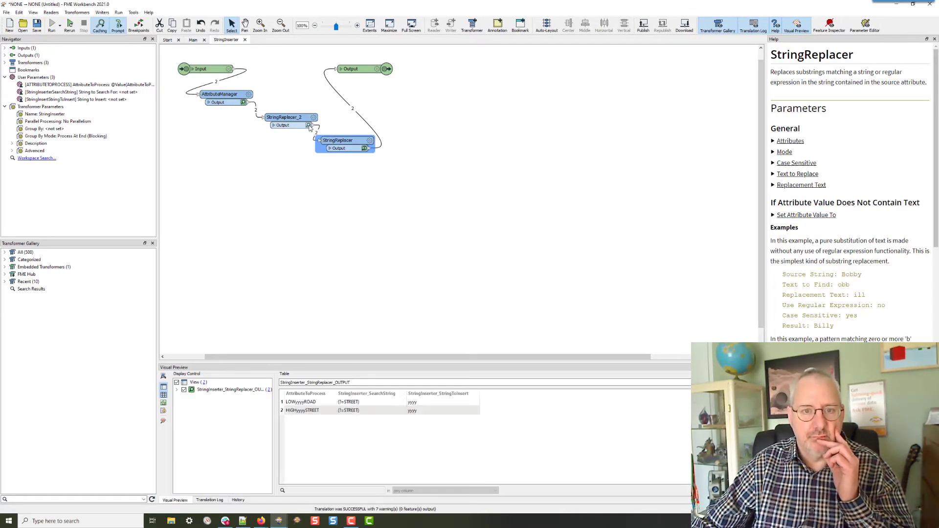
{"action": "left_click", "coordinate": [356, 402]}
Step: In the main workspace's StringInserter, set String to Search For to STREET, ROAD, AVENUE and AVE on separate lines, run it and inspect its output
{"action": "left_click", "coordinate": [193, 40]}
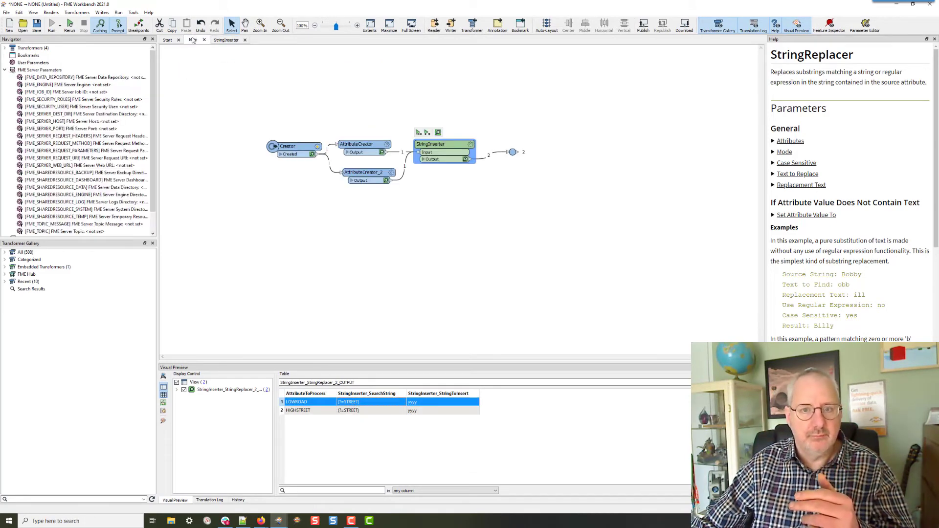
{"action": "double_click", "coordinate": [441, 144]}
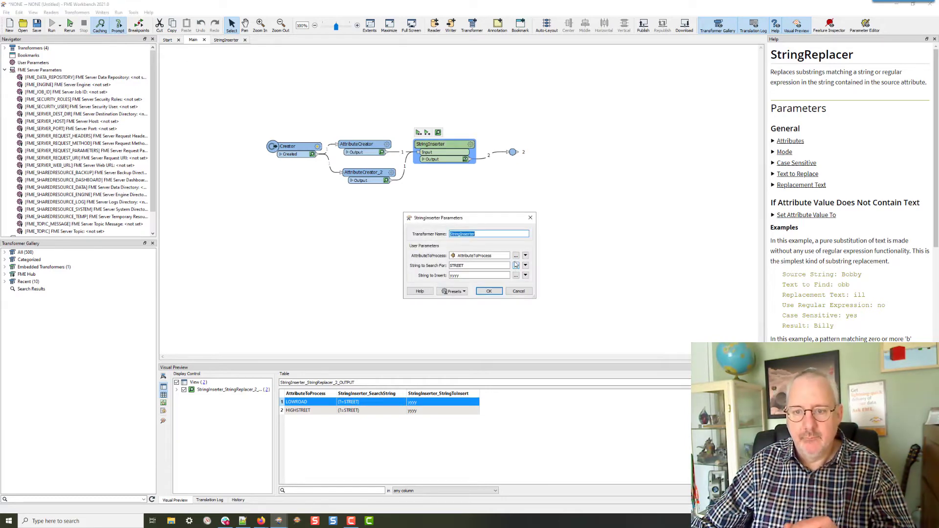
{"action": "left_click", "coordinate": [515, 265]}
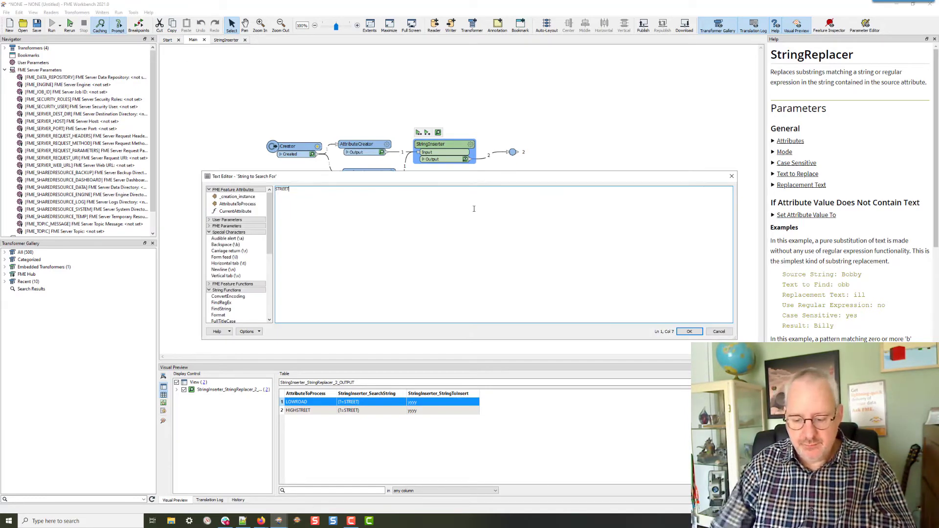
{"action": "key", "text": "Return"}
{"action": "type", "text": "Road"}
{"action": "key", "text": "Return"}
{"action": "key", "text": "BackSpace"}
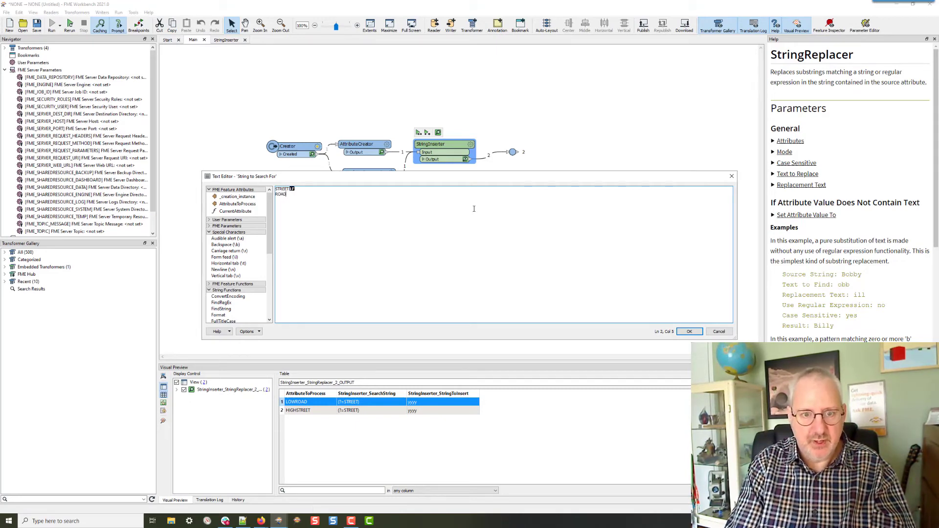
{"action": "key", "text": "Return"}
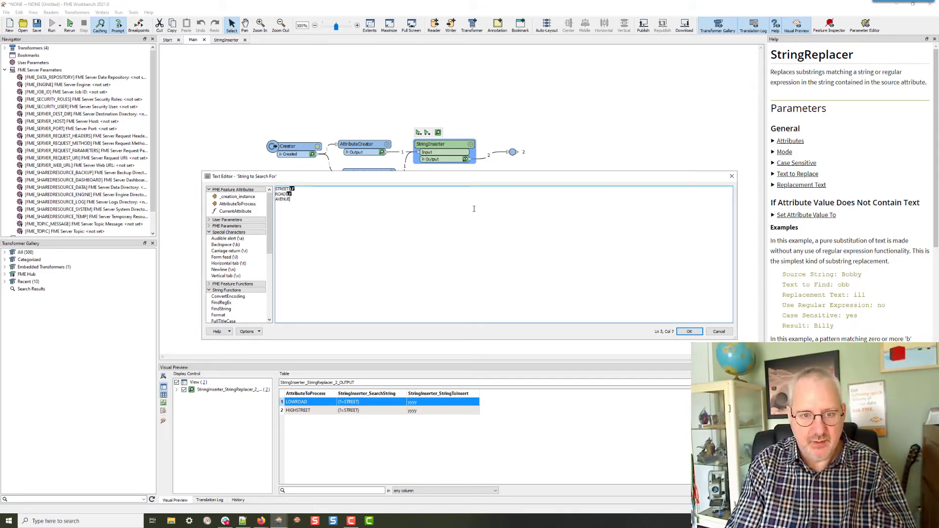
{"action": "key", "text": "Return"}
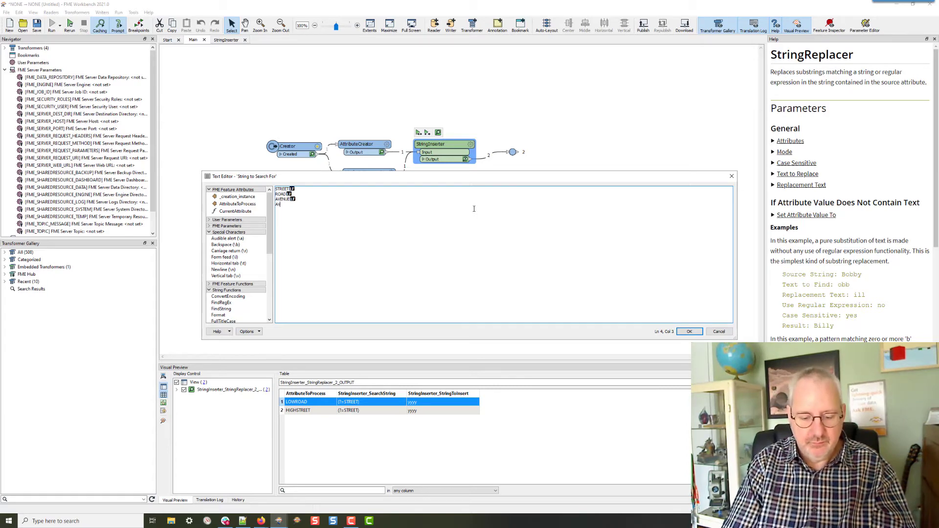
{"action": "left_click", "coordinate": [689, 331]}
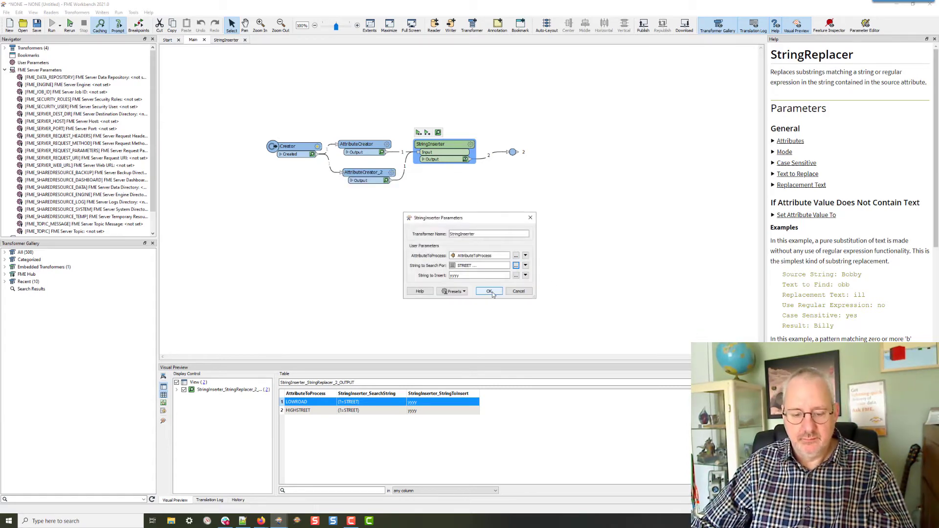
{"action": "left_click", "coordinate": [490, 292]}
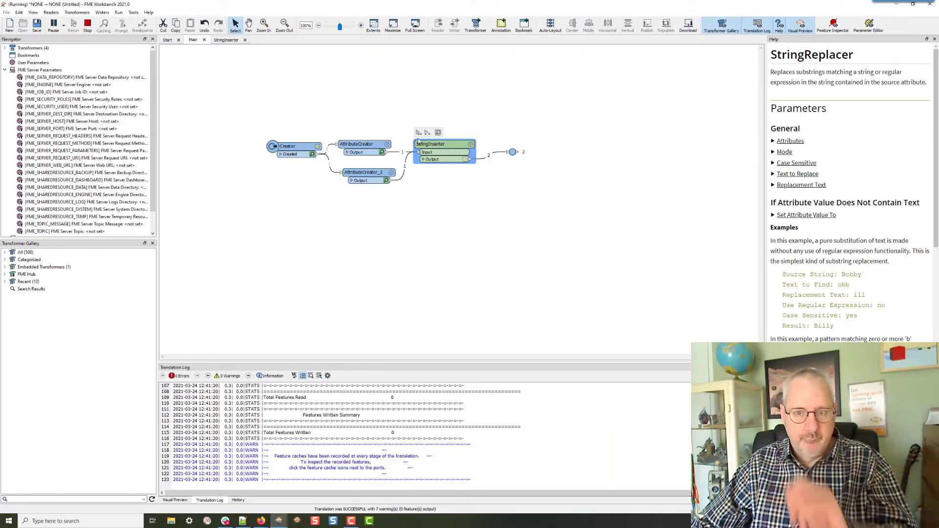
{"action": "left_click", "coordinate": [465, 161]}
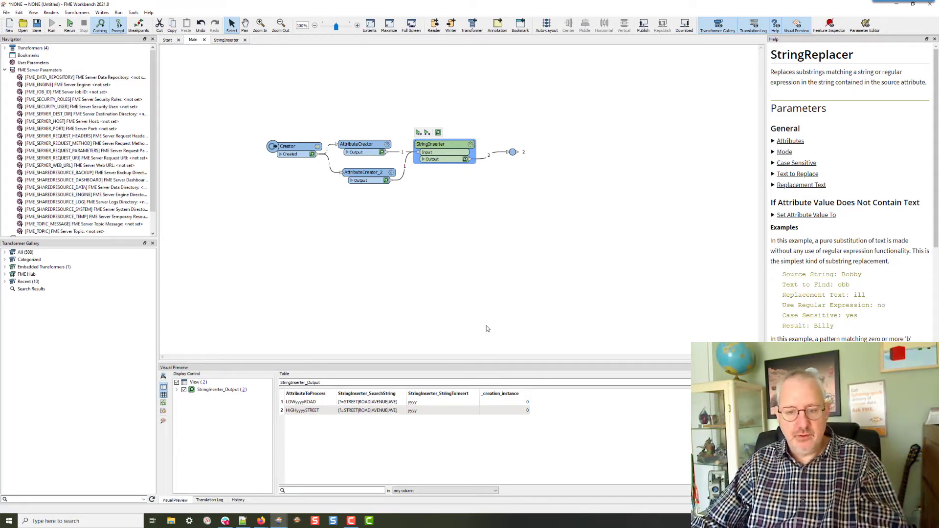
Step: Set the StringInserter's String to Insert to a single space, run the workspace and inspect the output
{"action": "left_click", "coordinate": [470, 144]}
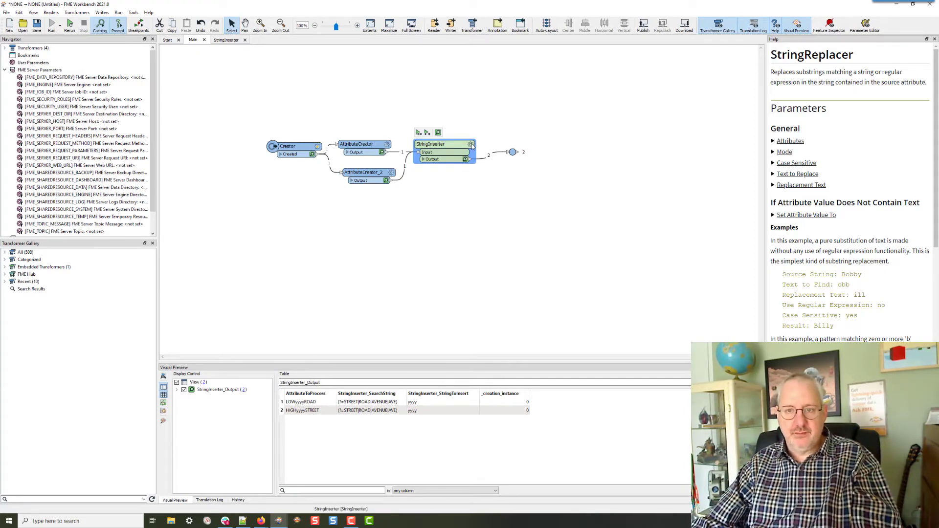
{"action": "double_click", "coordinate": [466, 275]}
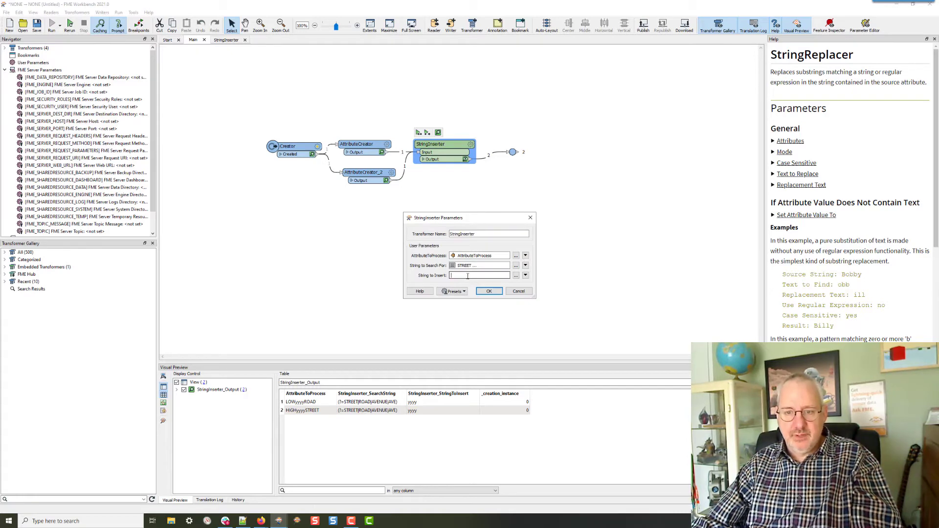
{"action": "left_click", "coordinate": [490, 292]}
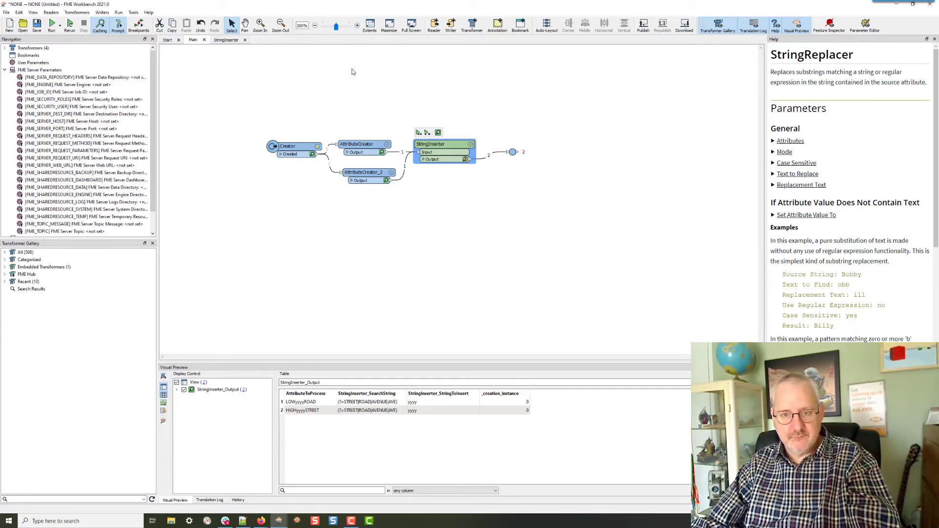
{"action": "key", "text": "ctrl+r"}
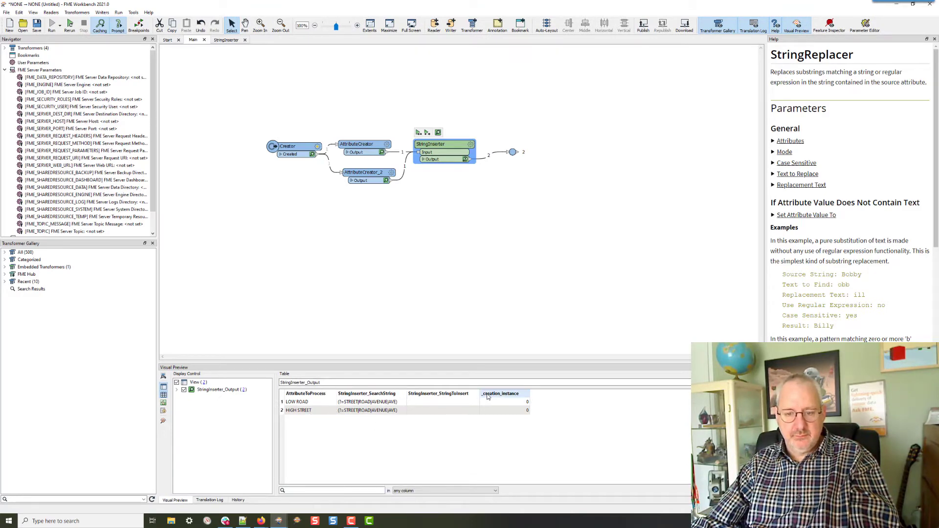
Step: In the StringInserter definition, move the Output port away from StringReplacer and insert a BulkAttributeRemover on the connection between them
{"action": "left_click", "coordinate": [229, 40]}
{"action": "left_click_drag", "start_coordinate": [357, 69], "coordinate": [542, 106]}
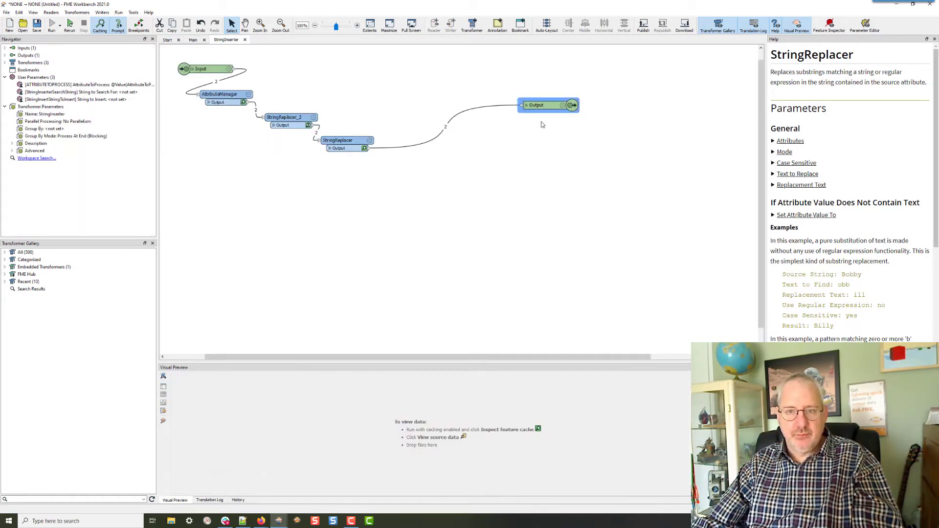
{"action": "type", "text": "bulk"}
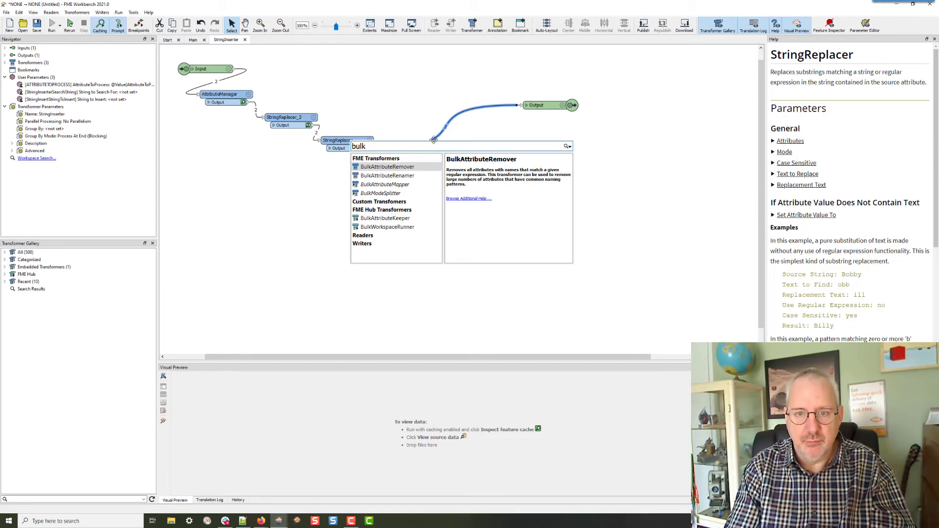
{"action": "key", "text": "Return"}
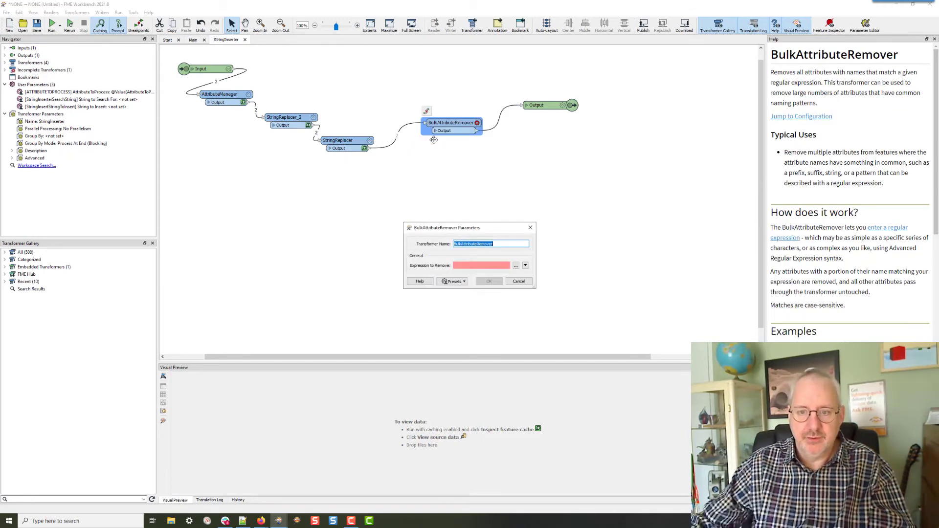
Step: Set the BulkAttributeRemover's Expression to Remove to StringInserter_ and apply the settings
{"action": "left_click", "coordinate": [464, 265]}
{"action": "type", "text": "$"}
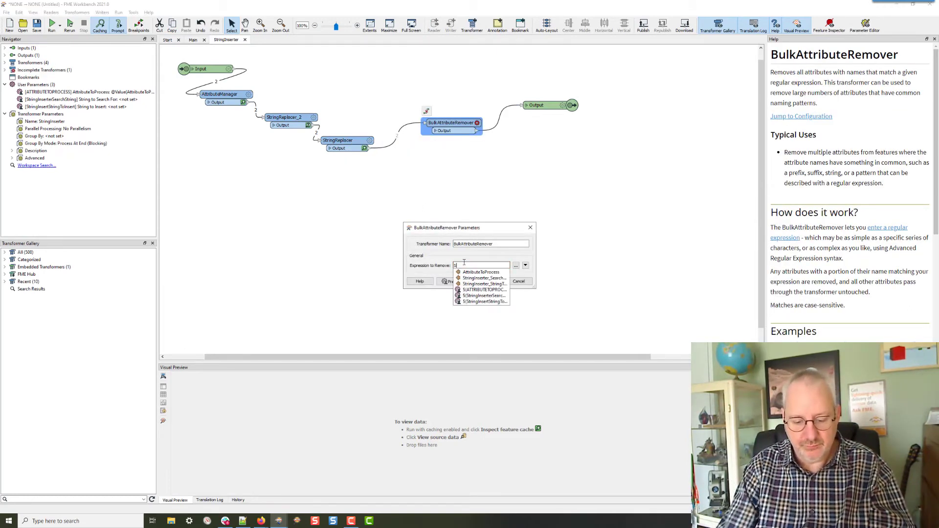
{"action": "type", "text": "tring"}
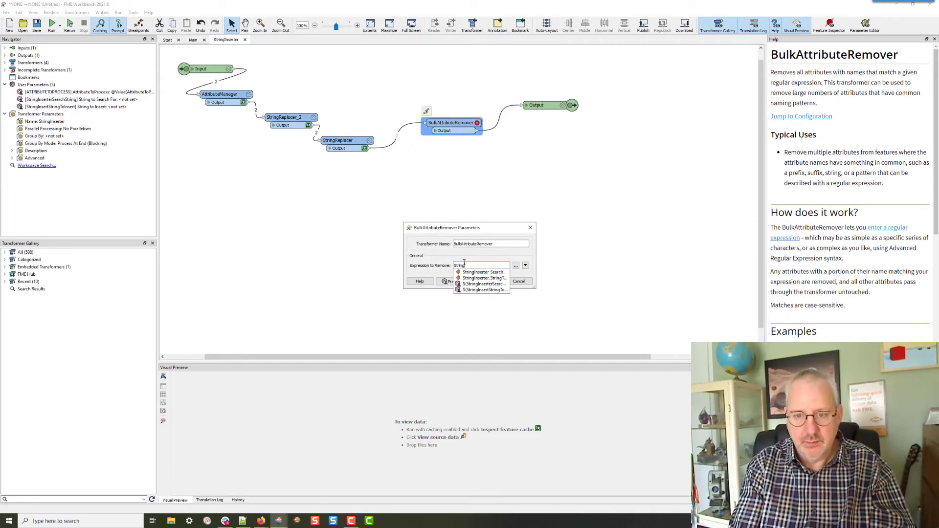
{"action": "type", "text": "Inserter"}
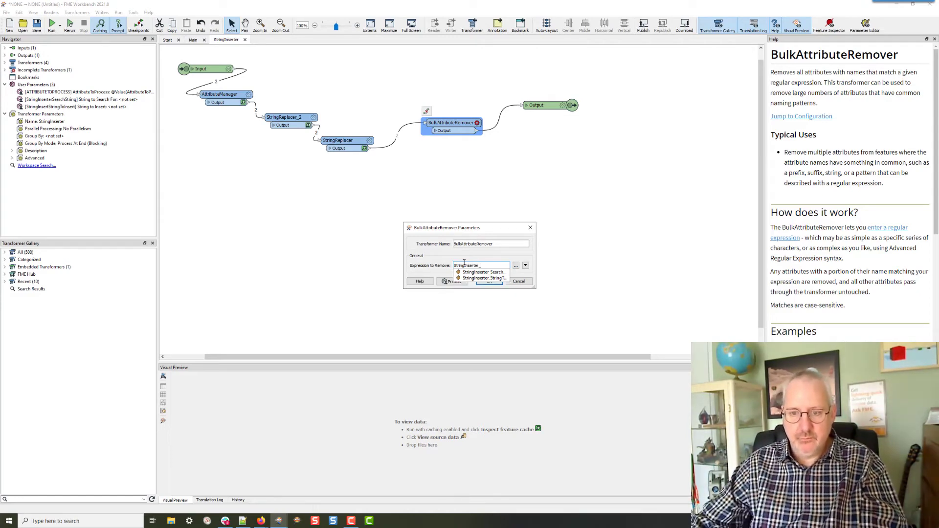
{"action": "type", "text": "_"}
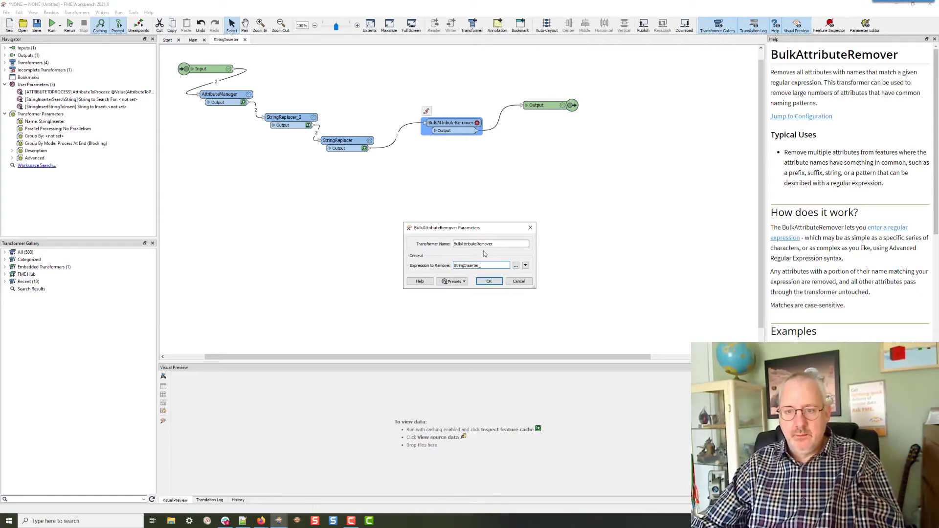
{"action": "left_click", "coordinate": [487, 281]}
Step: Run the workspace and inspect the output records of the BulkAttributeRemover and the main workspace's StringInserter
{"action": "key", "text": "ctrl+r"}
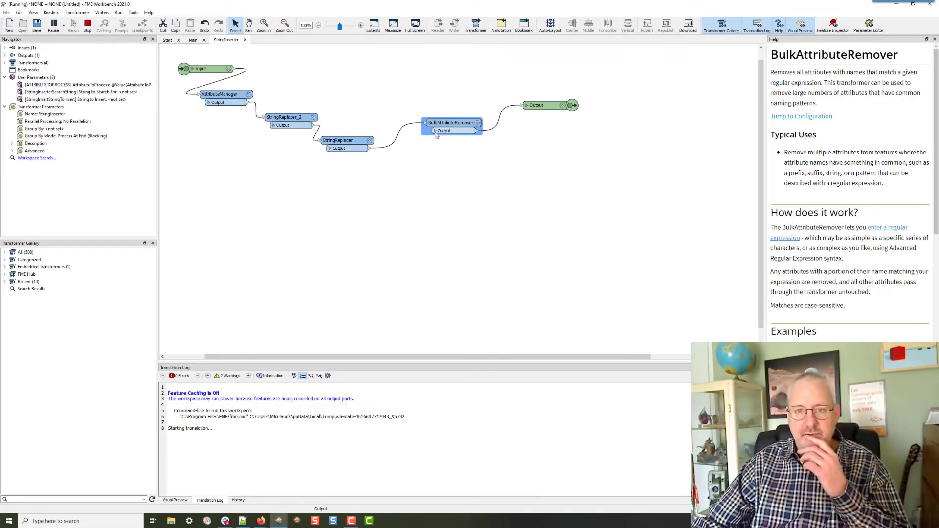
{"action": "left_click", "coordinate": [472, 131]}
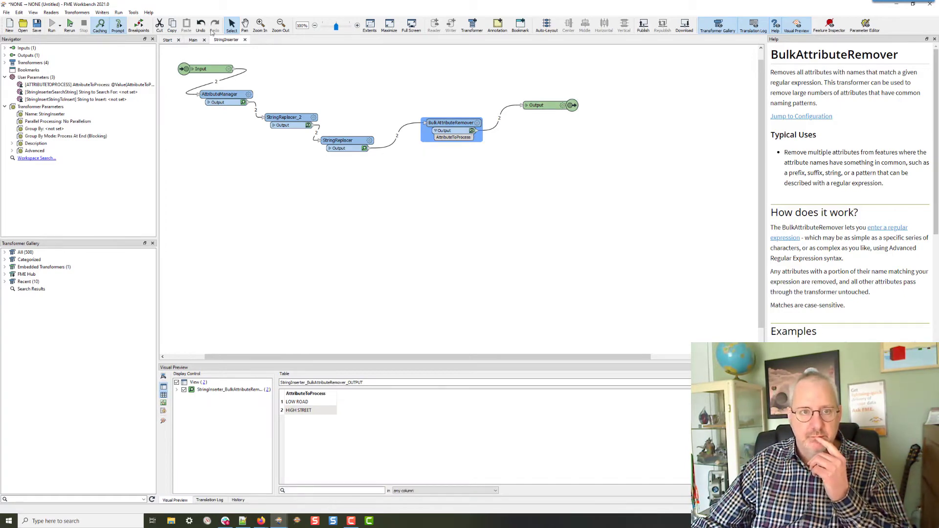
{"action": "left_click", "coordinate": [192, 41]}
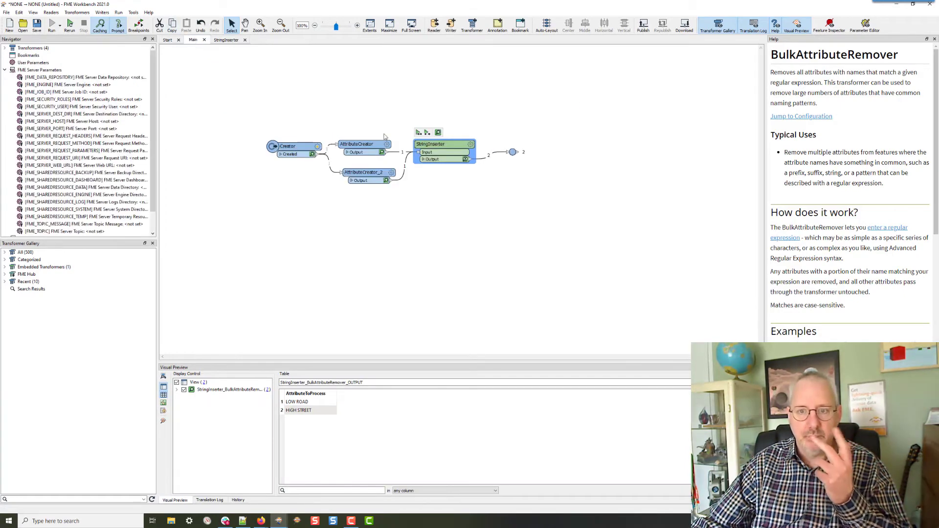
{"action": "left_click", "coordinate": [465, 160]}
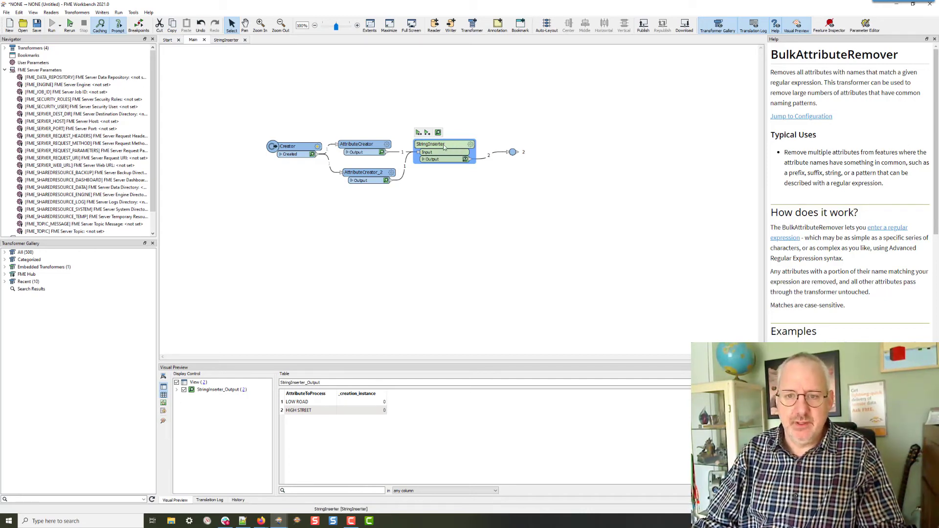
Step: Export StringInserter as a custom transformer in the Strings category with its Insert Mode set to Linked by Default
{"action": "left_click", "coordinate": [226, 40]}
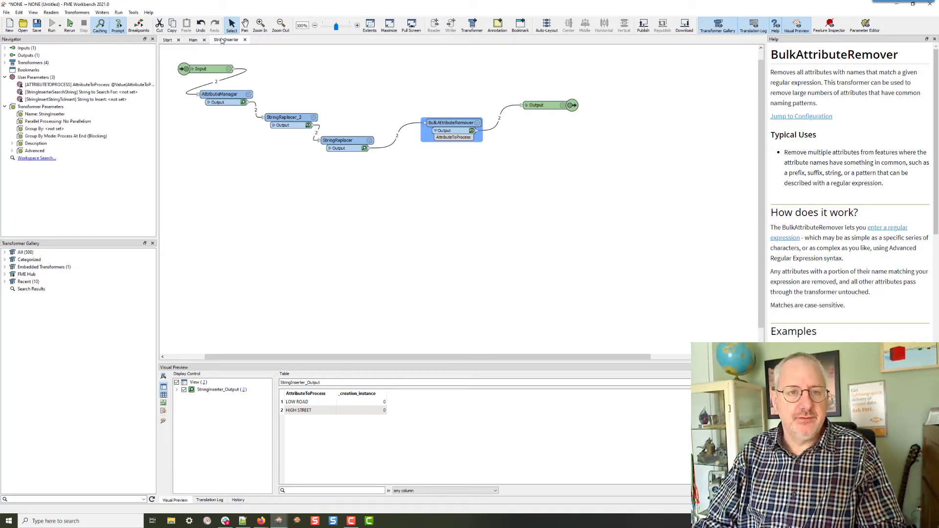
{"action": "left_click", "coordinate": [6, 12]}
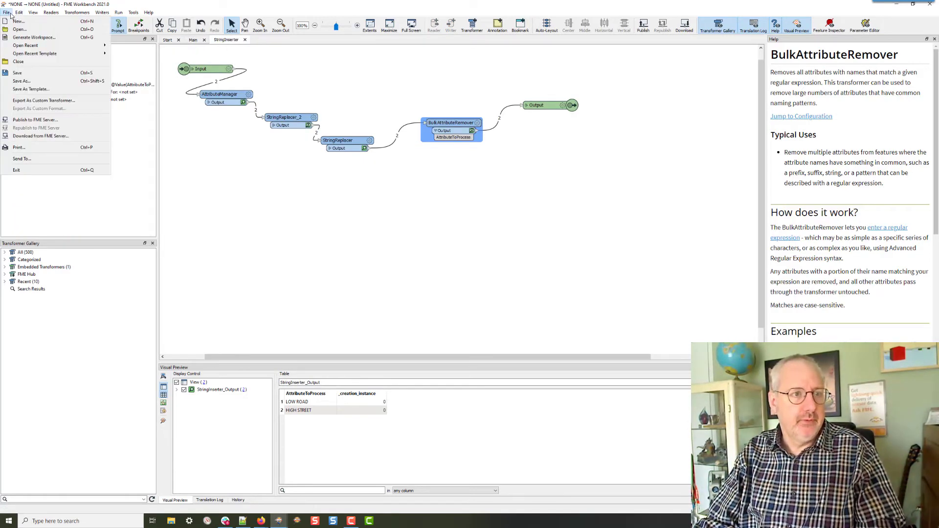
{"action": "left_click", "coordinate": [36, 101]}
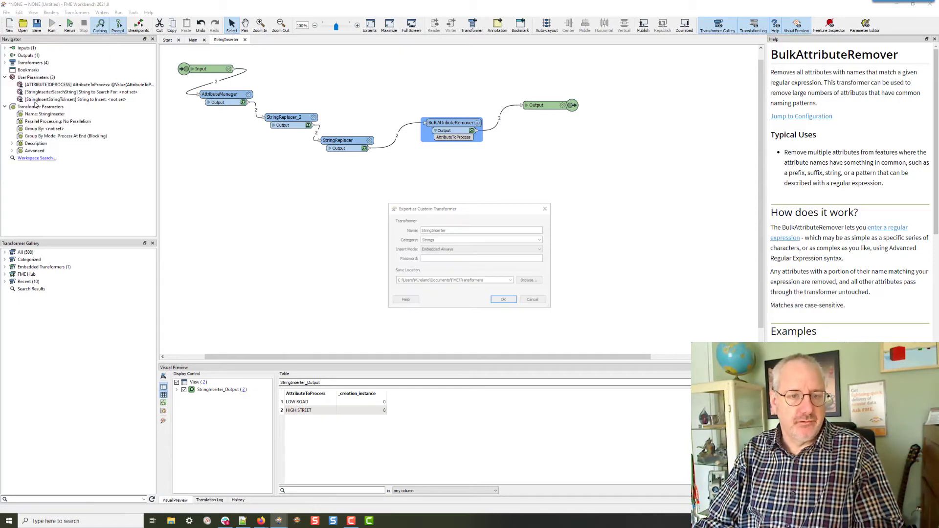
{"action": "left_click", "coordinate": [463, 249]}
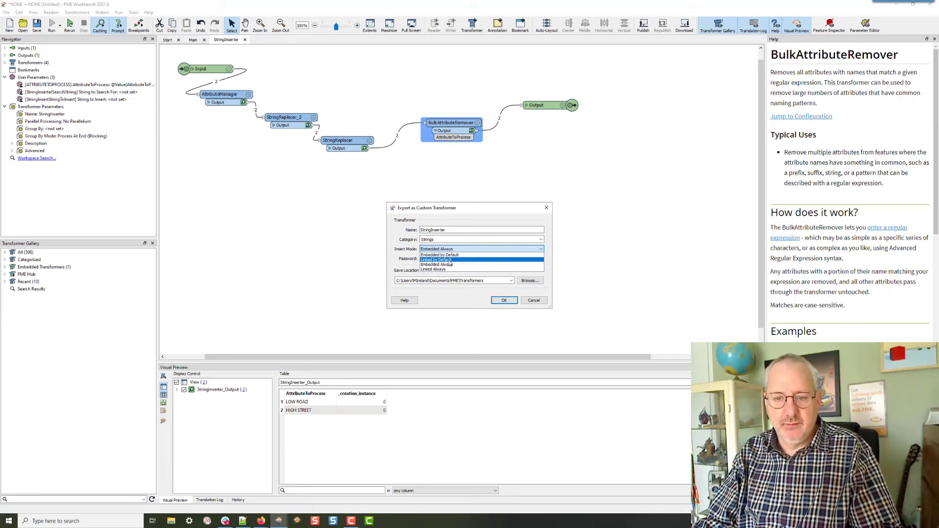
{"action": "left_click", "coordinate": [449, 260]}
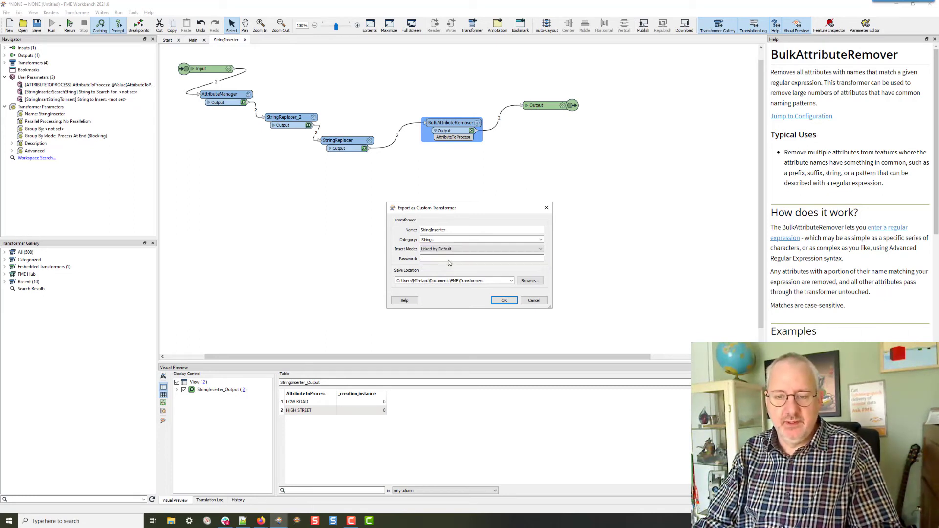
{"action": "left_click", "coordinate": [502, 300]}
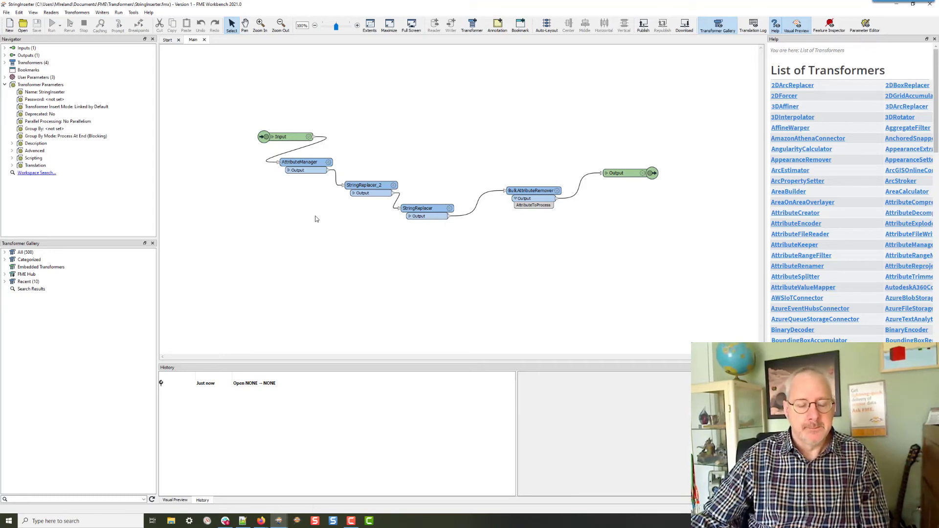
Step: Back in the original workspace, embed the linked StringInserter transformer and move its output junction farther away from it
{"action": "key", "text": "alt+Tab"}
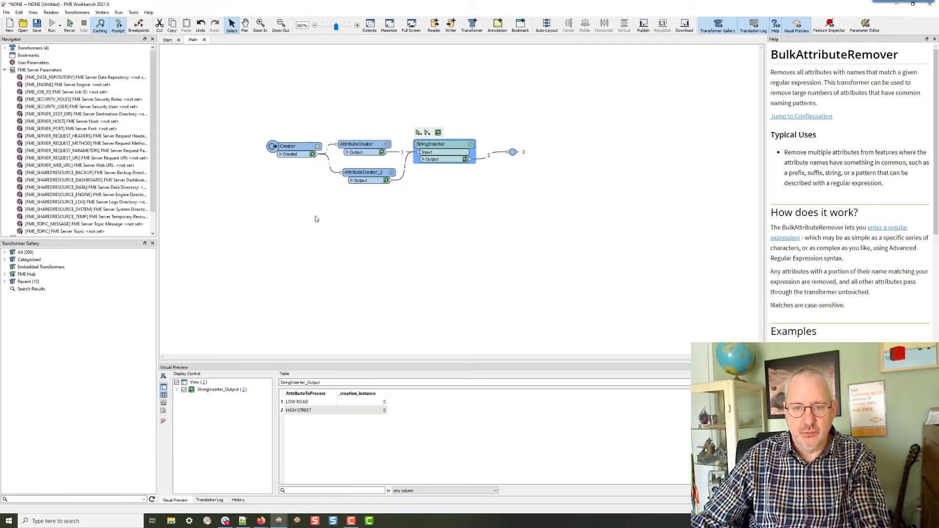
{"action": "mouse_move", "coordinate": [441, 147]}
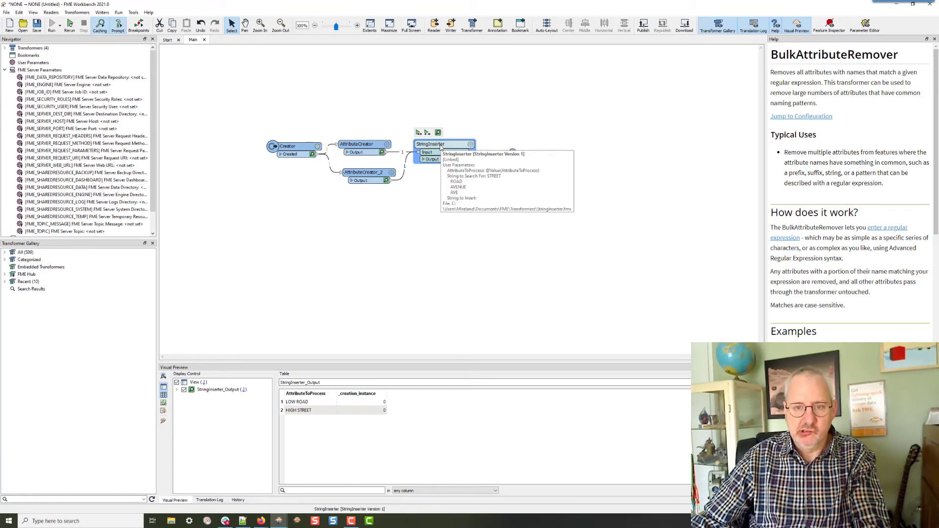
{"action": "right_click", "coordinate": [441, 147]}
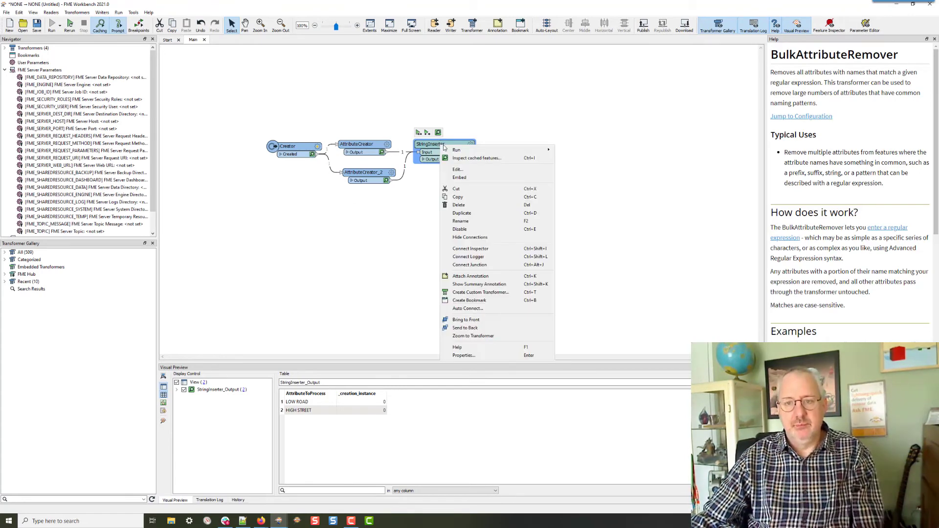
{"action": "left_click", "coordinate": [459, 177]}
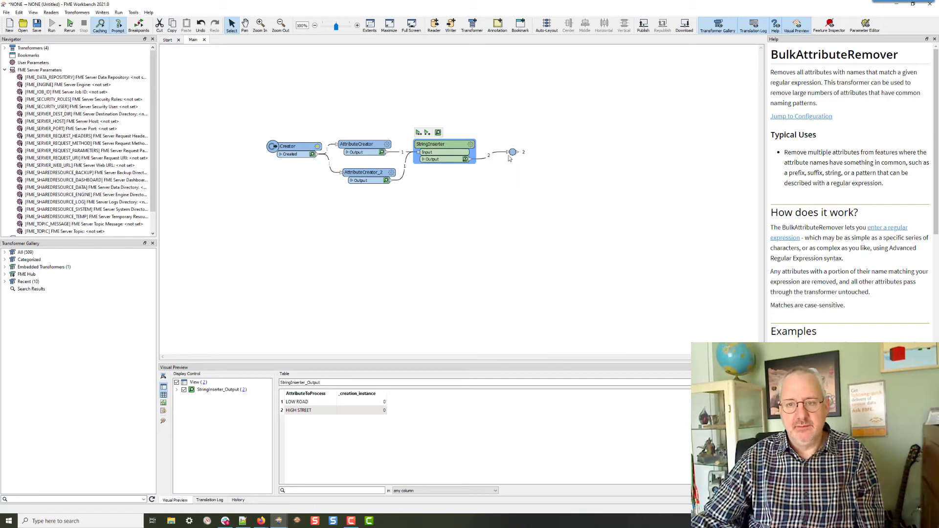
{"action": "left_click_drag", "start_coordinate": [512, 152], "coordinate": [544, 160]}
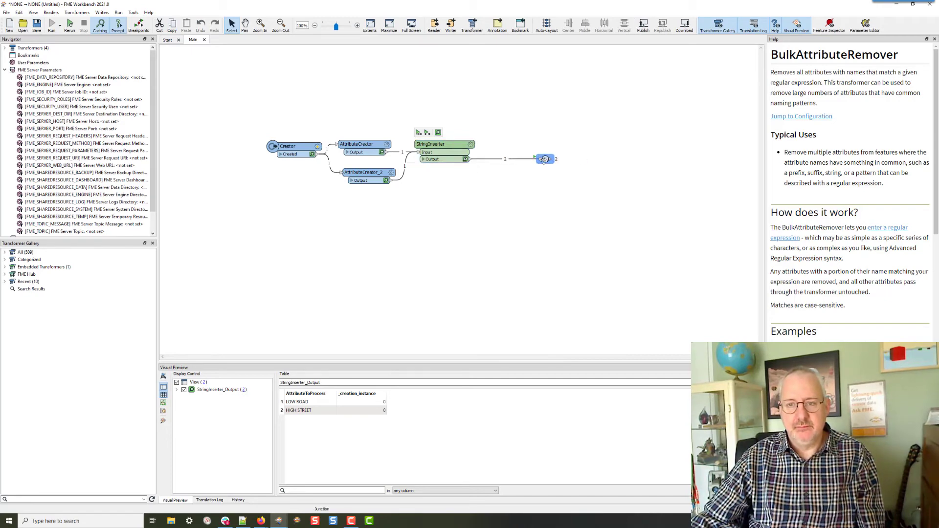
Step: Save the workspace as StringInserterTest.fmw in the Documents > FME > Workspaces folder
{"action": "left_click", "coordinate": [36, 25]}
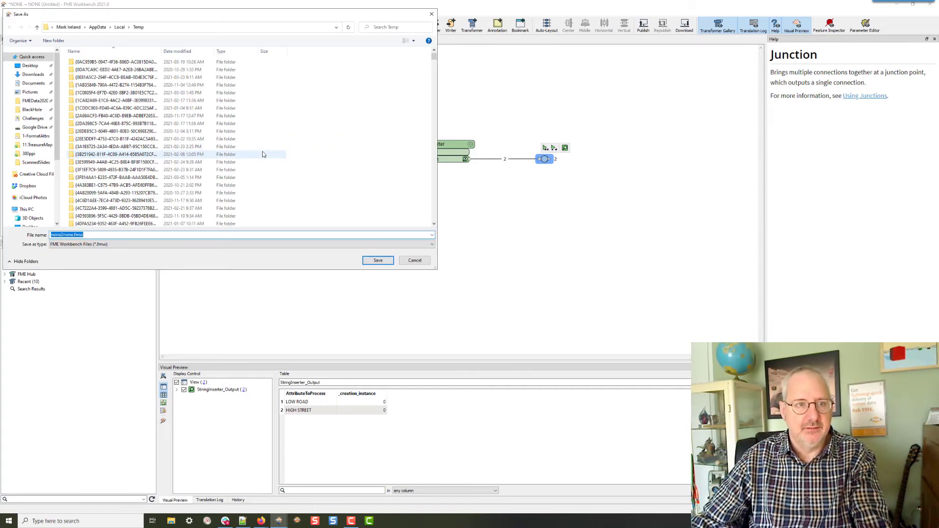
{"action": "left_click", "coordinate": [36, 84]}
{"action": "double_click", "coordinate": [124, 86]}
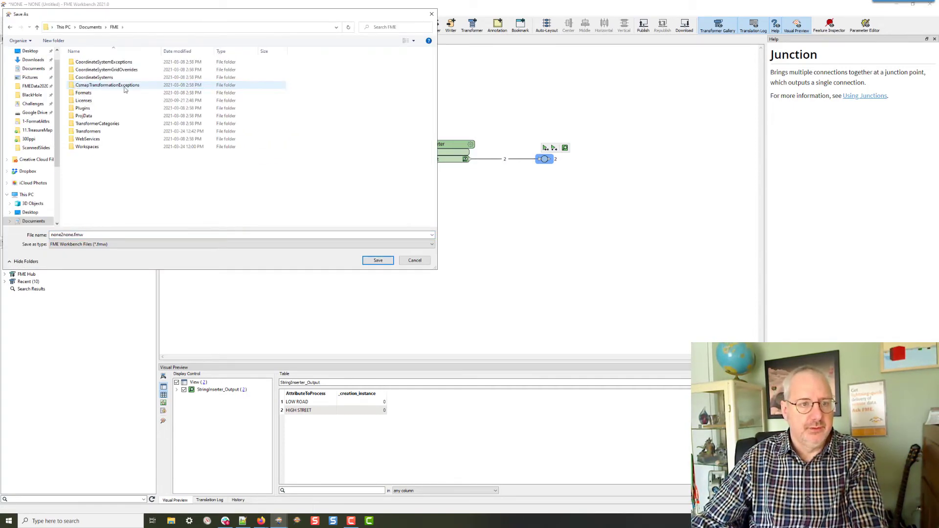
{"action": "double_click", "coordinate": [87, 147]}
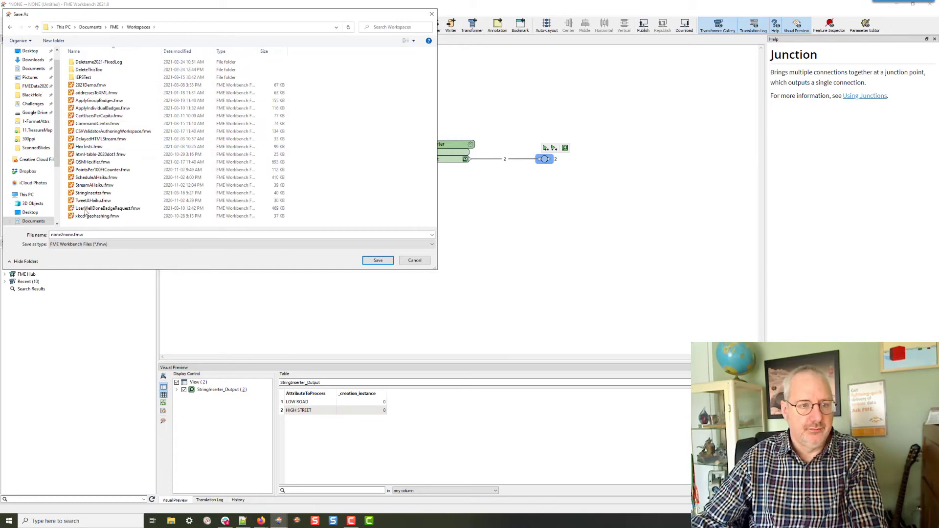
{"action": "double_click", "coordinate": [71, 235]}
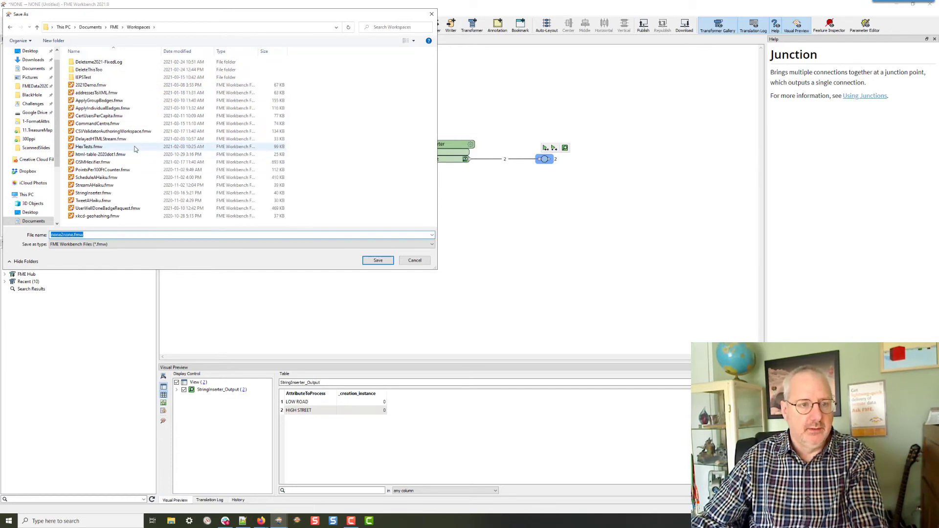
{"action": "left_click", "coordinate": [114, 27]}
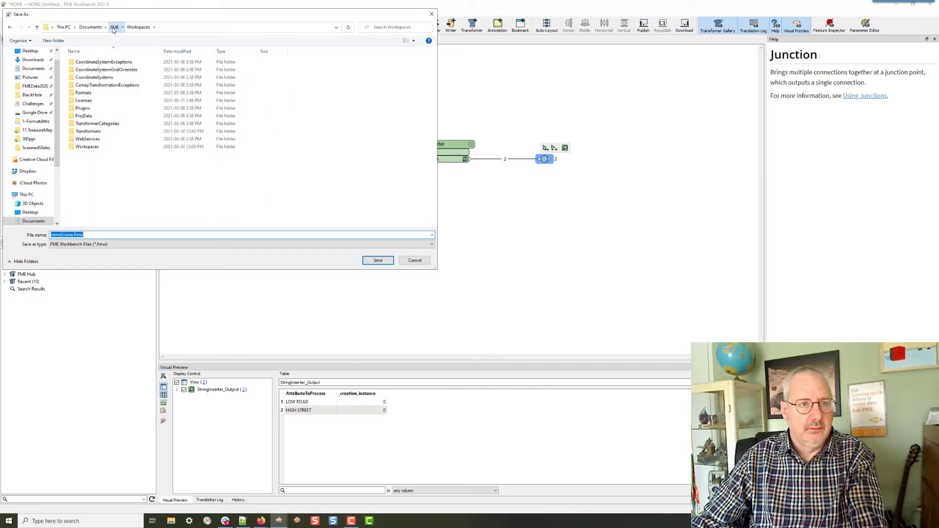
{"action": "double_click", "coordinate": [87, 146]}
{"action": "double_click", "coordinate": [77, 236]}
{"action": "type", "text": "Stri"}
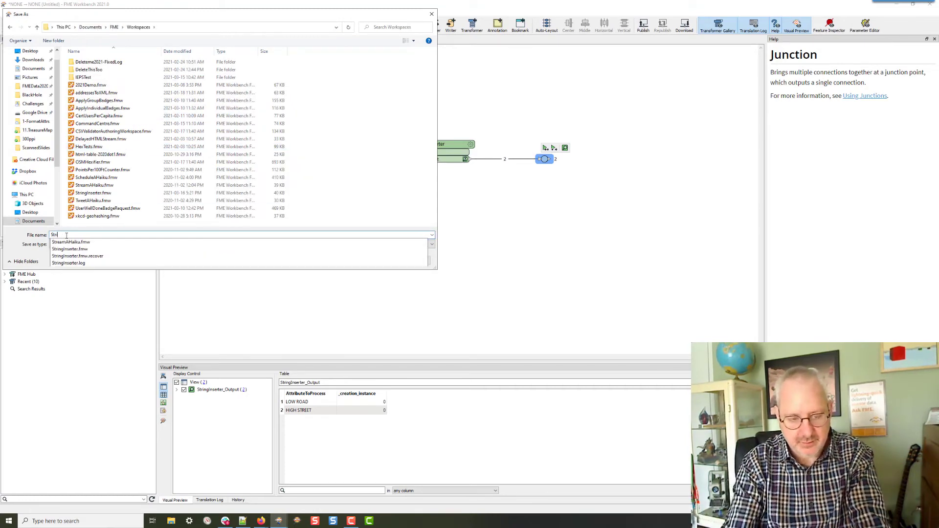
{"action": "type", "text": "ngInserterTT"}
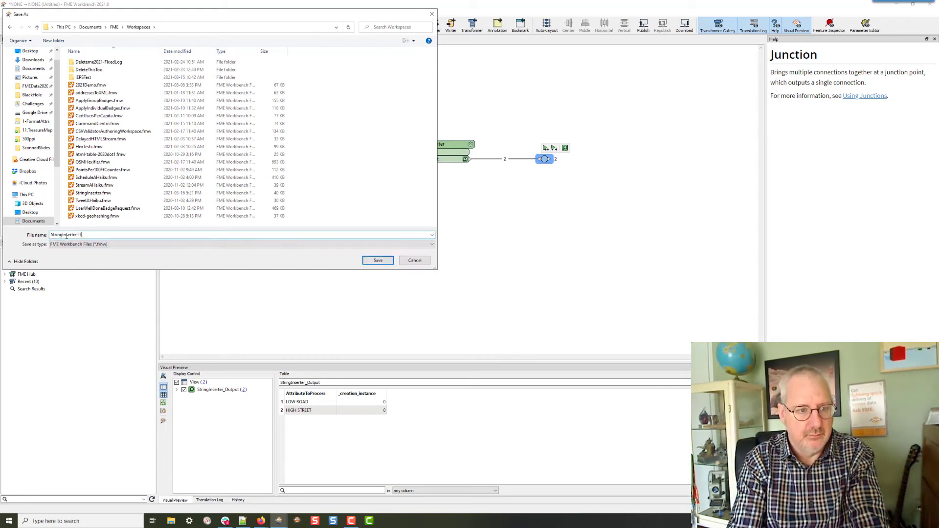
{"action": "key", "text": "Return"}
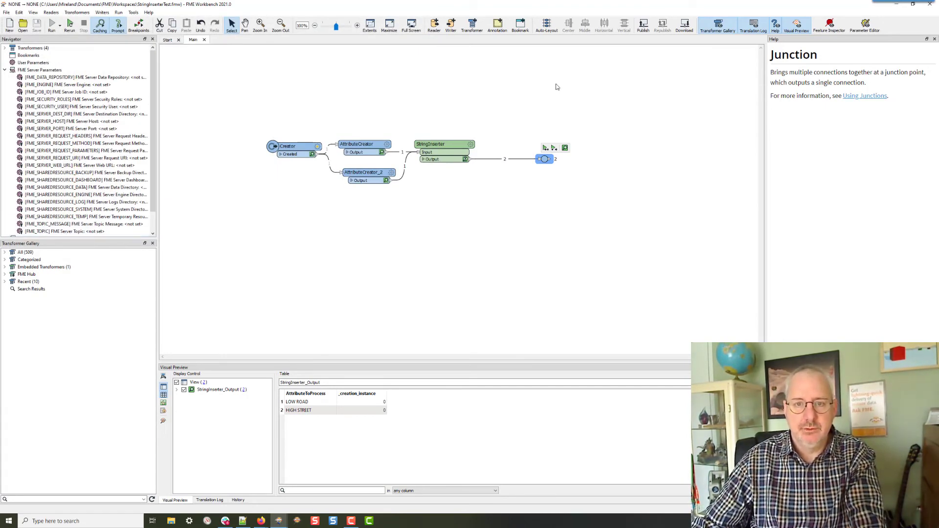
Step: From the exported StringInserter transformer's window, open the folder containing StringInserter.fmx and check the file, keeping the folder window available
{"action": "left_click", "coordinate": [203, 40]}
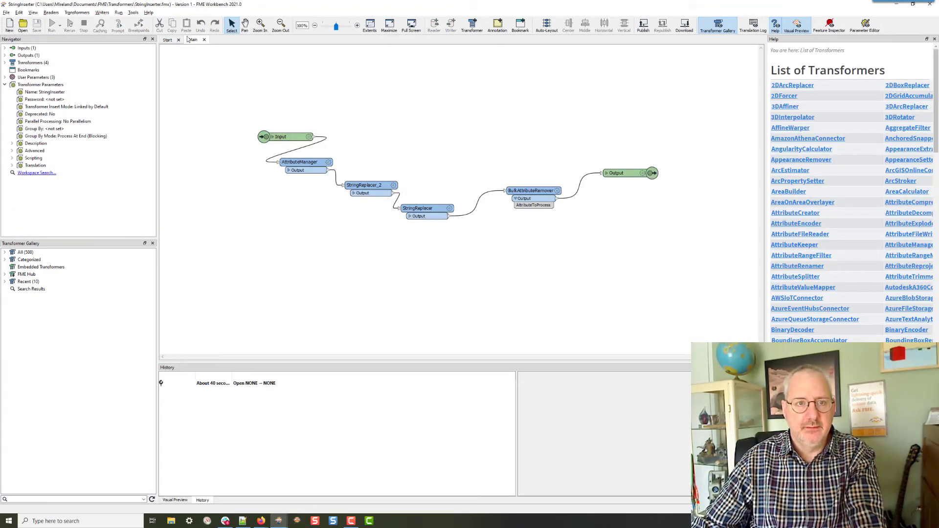
{"action": "right_click", "coordinate": [190, 40]}
{"action": "left_click", "coordinate": [226, 71]}
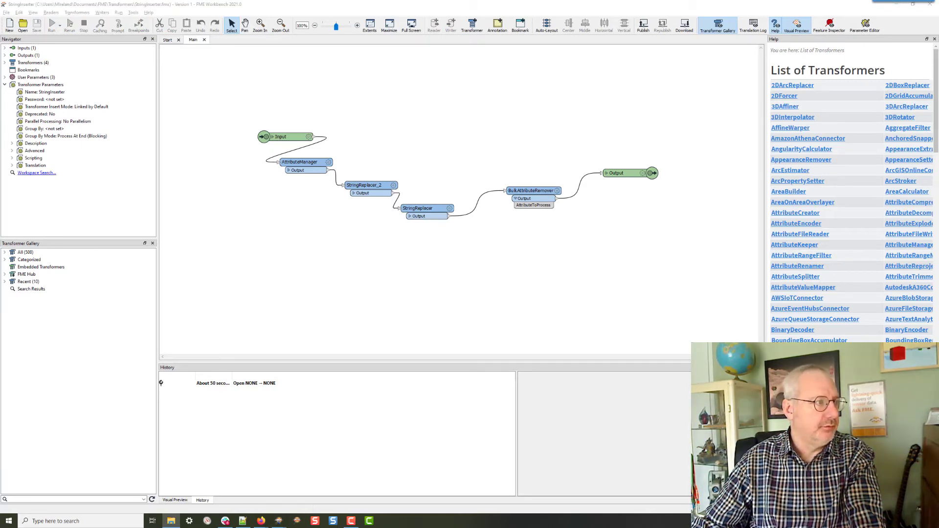
{"action": "left_click", "coordinate": [224, 84]}
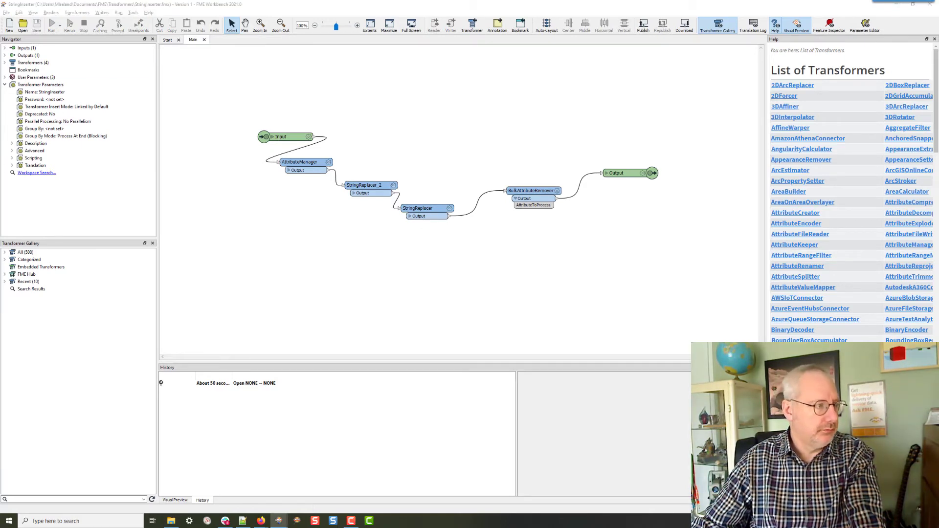
{"action": "key", "text": "alt+Tab"}
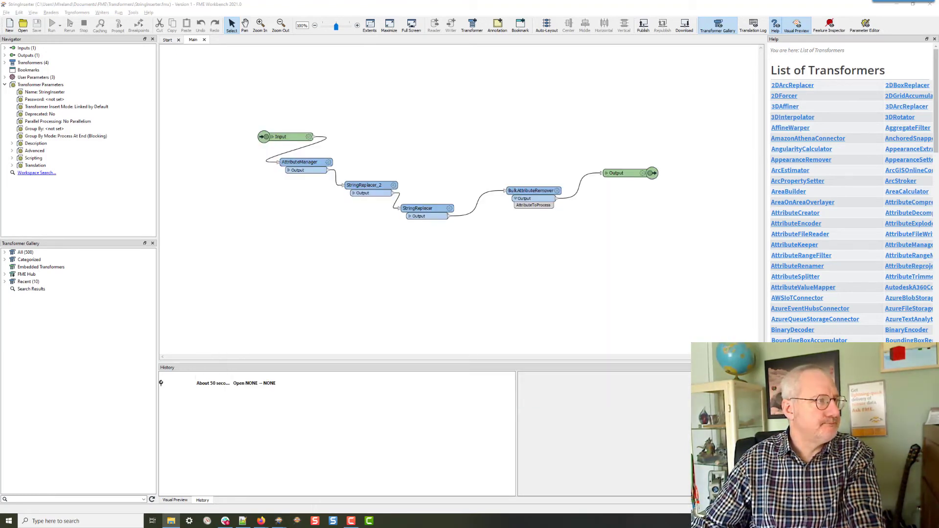
{"action": "key", "text": "alt+Tab"}
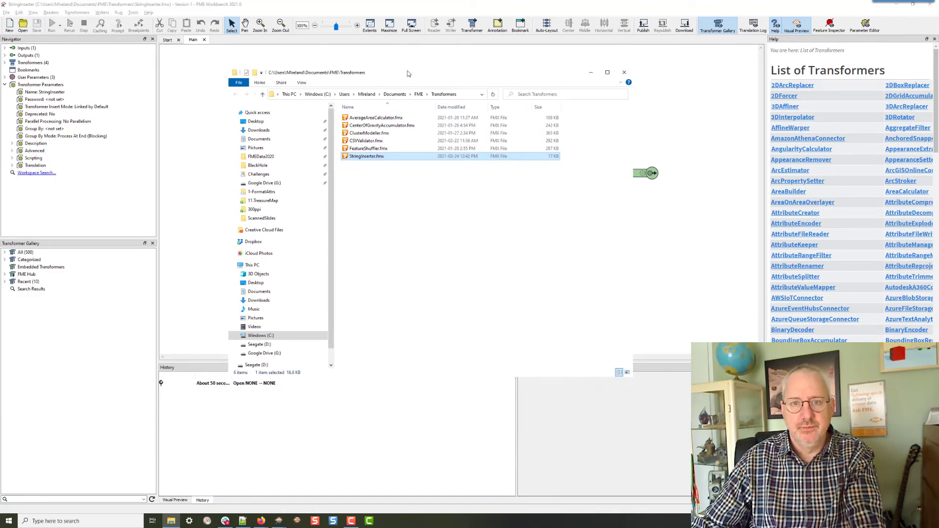
{"action": "left_click", "coordinate": [405, 64]}
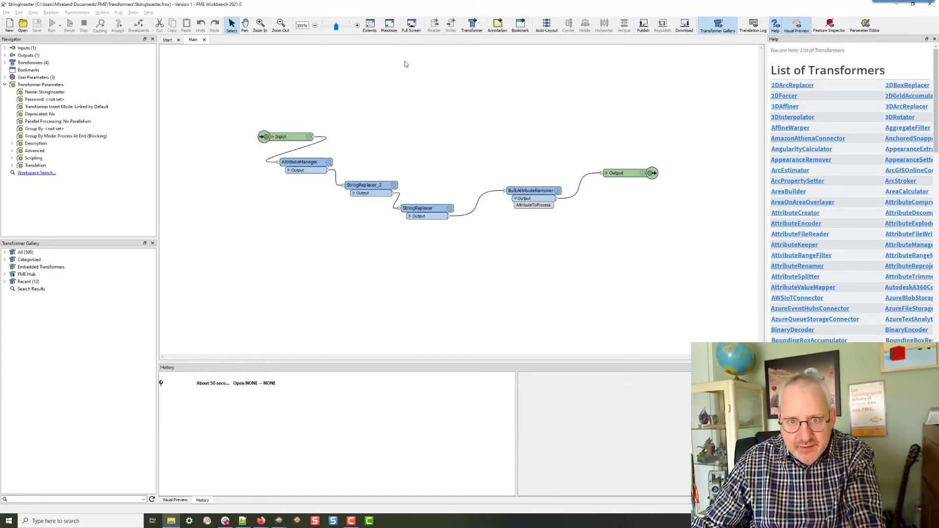
{"action": "key", "text": "alt+Tab"}
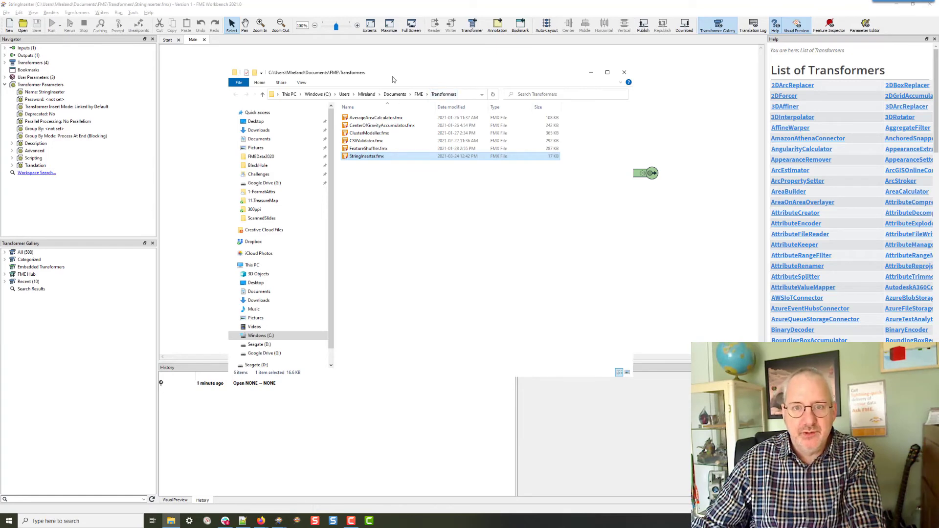
{"action": "left_click_drag", "start_coordinate": [395, 71], "coordinate": [409, 70]}
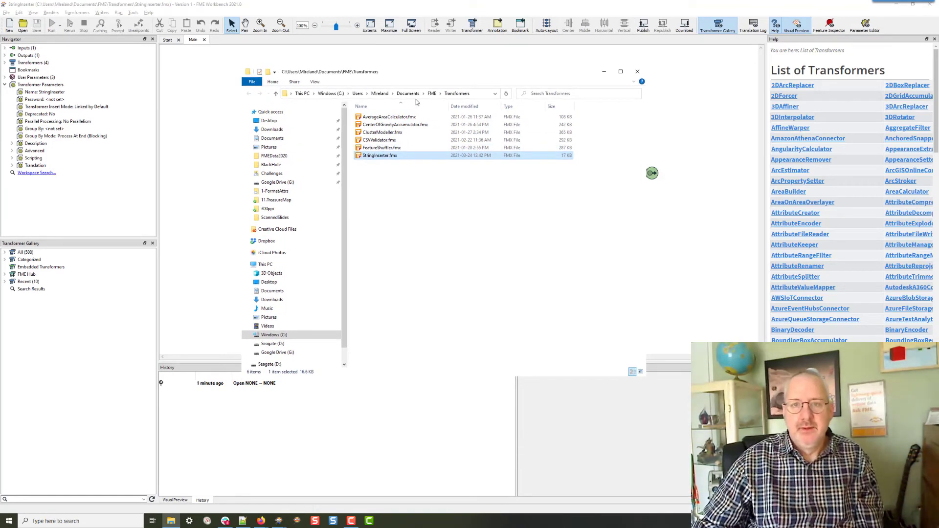
{"action": "left_click", "coordinate": [604, 71]}
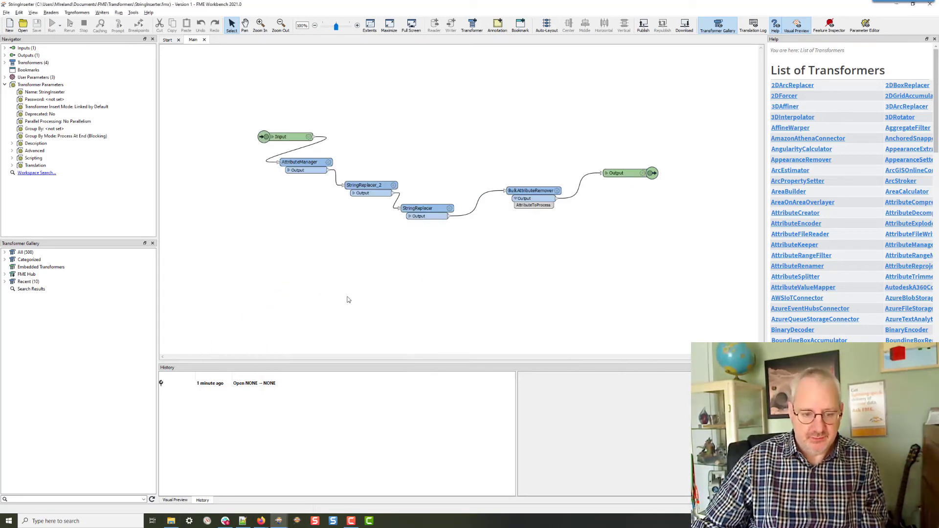
Step: Switch to Firefox and open hub.safe.com in a new tab
{"action": "left_click", "coordinate": [260, 522]}
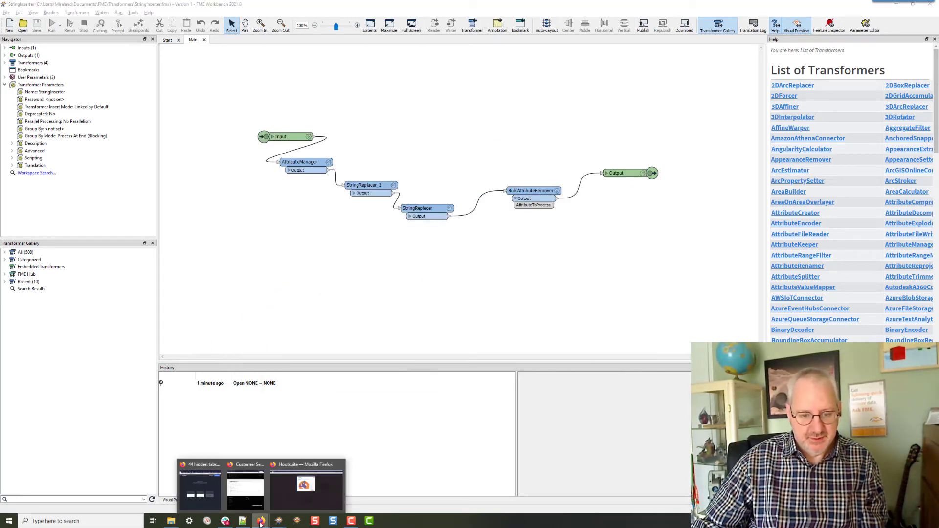
{"action": "left_click", "coordinate": [305, 489]}
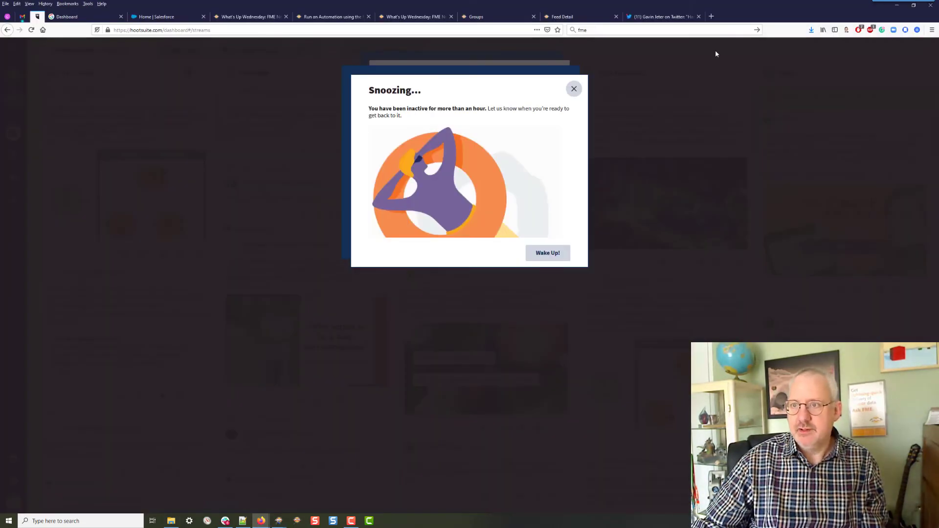
{"action": "left_click", "coordinate": [711, 16]}
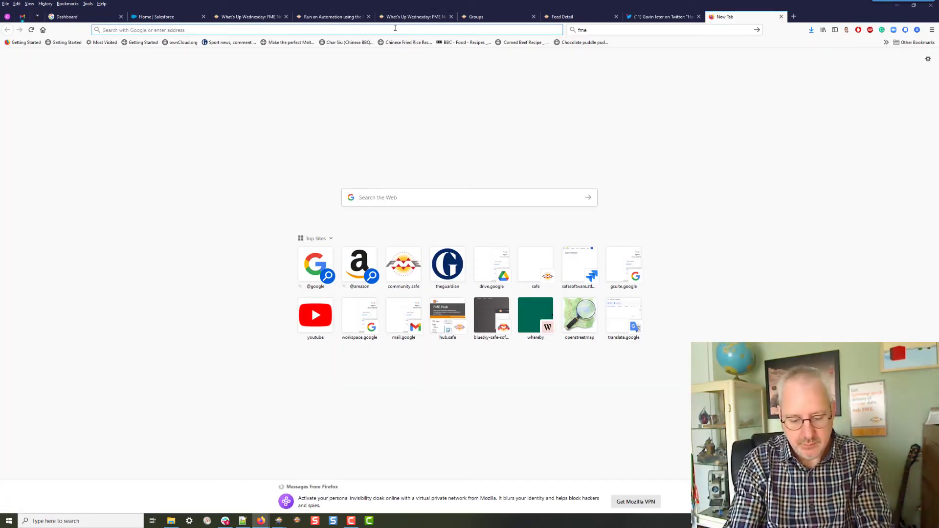
{"action": "type", "text": "hub.safe.com/"}
{"action": "key", "text": "Return"}
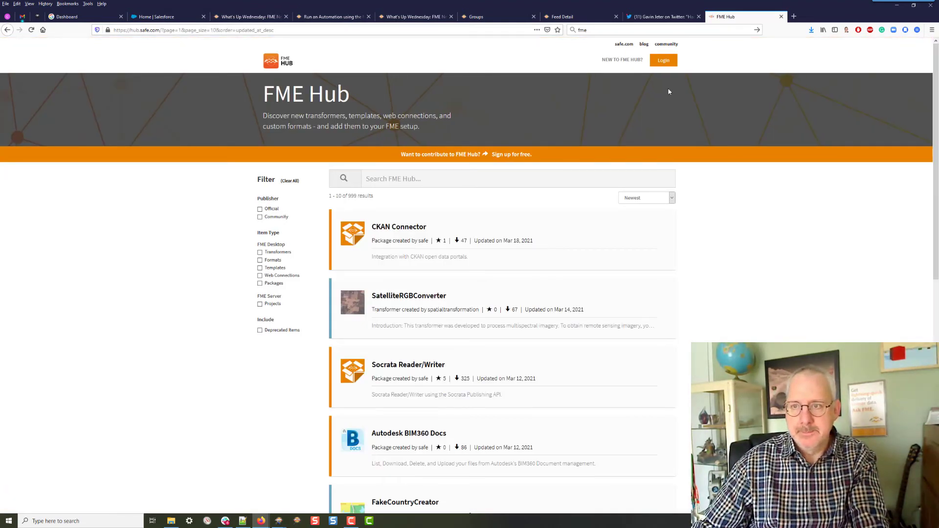
Step: Log in to FME Hub with the publisher's Google account
{"action": "left_click", "coordinate": [664, 60]}
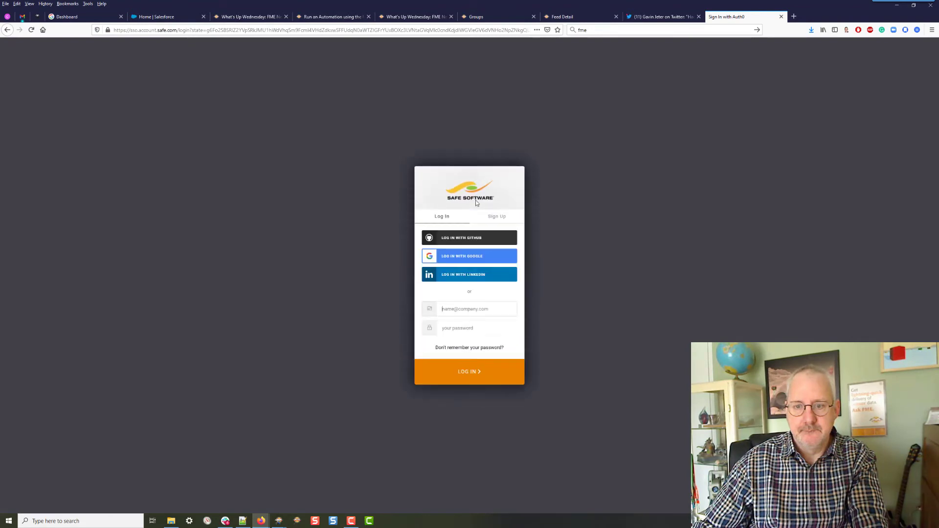
{"action": "left_click", "coordinate": [475, 258]}
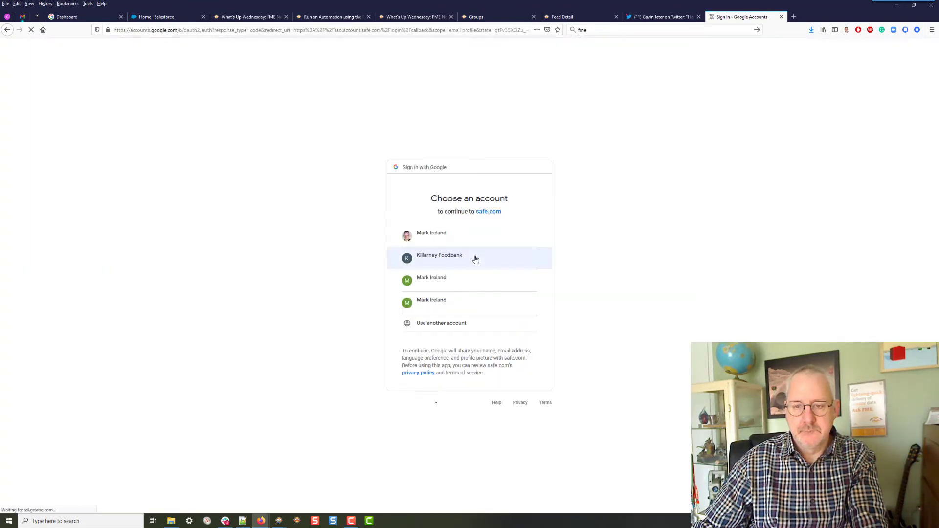
{"action": "left_click", "coordinate": [431, 239]}
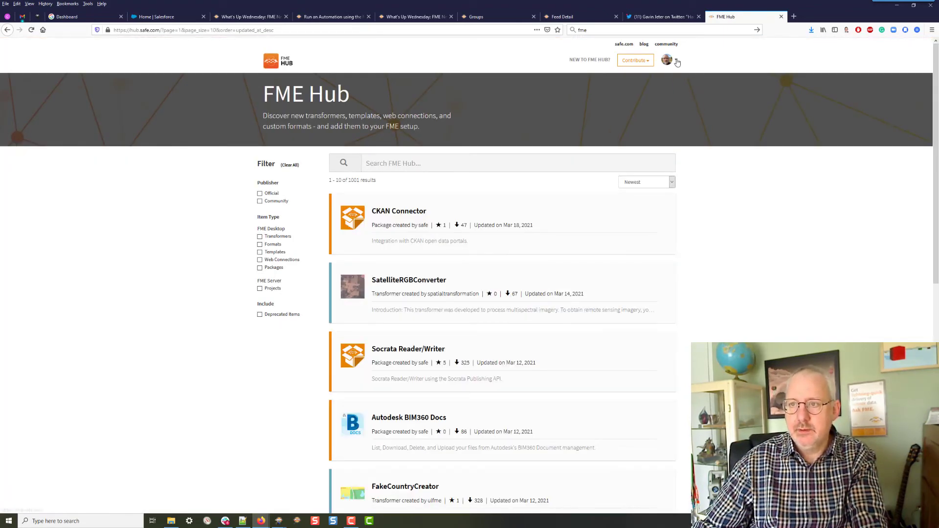
Step: Start a contribution to the Safe Software Lab publisher and upload StringInserter.fmx from the Transformers folder
{"action": "left_click", "coordinate": [647, 62]}
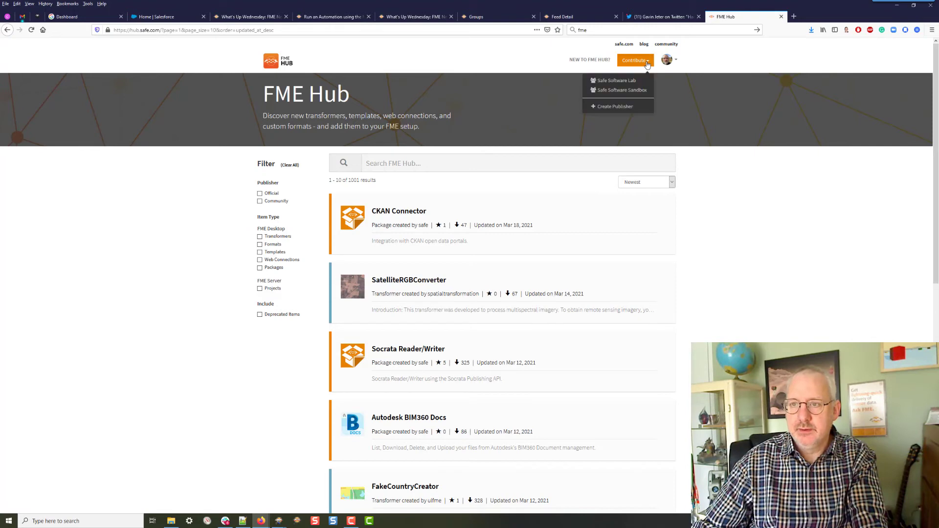
{"action": "left_click", "coordinate": [622, 83]}
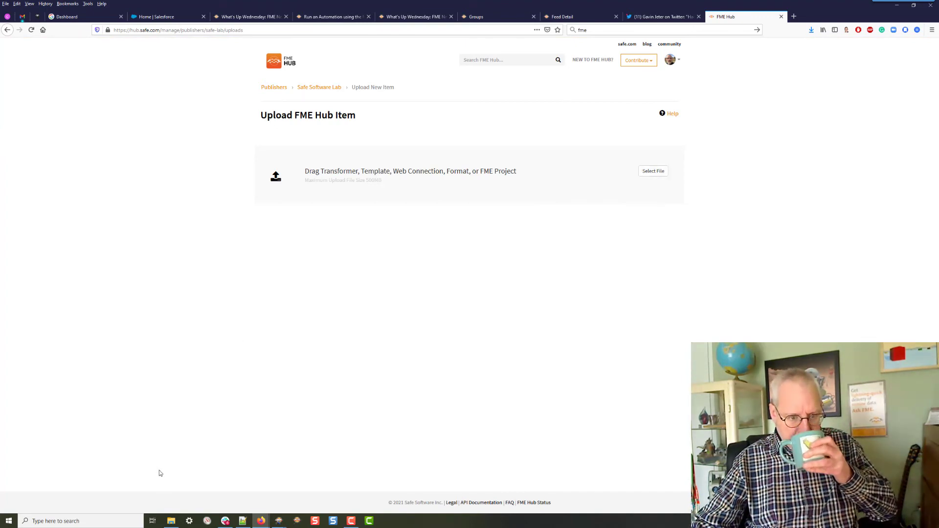
{"action": "left_click", "coordinate": [171, 521]}
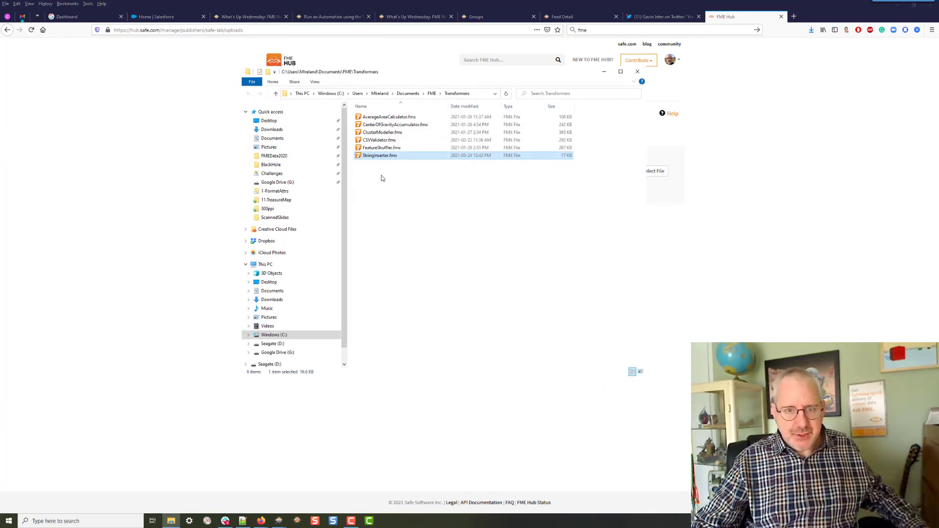
{"action": "left_click_drag", "start_coordinate": [381, 156], "coordinate": [666, 191]}
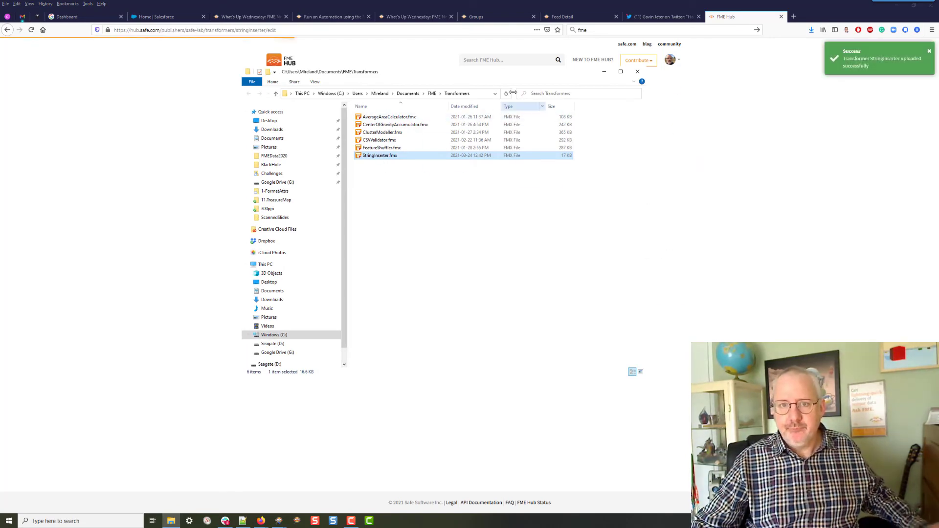
Step: Upload StringInserterTest.fmw from the FME Workspaces folder as the transformer's test workspace and put the folder window away
{"action": "left_click_drag", "start_coordinate": [465, 75], "coordinate": [353, 97]}
{"action": "left_click", "coordinate": [321, 114]}
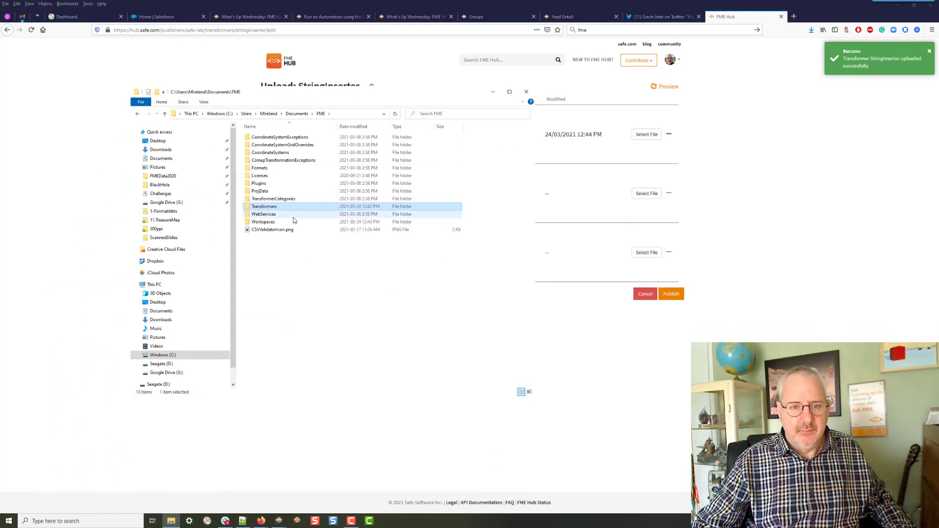
{"action": "double_click", "coordinate": [266, 219]}
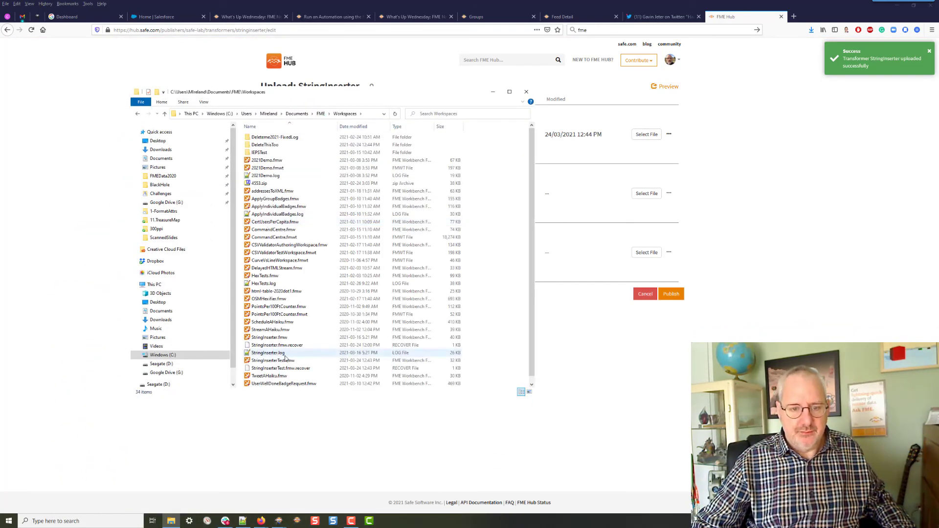
{"action": "left_click_drag", "start_coordinate": [284, 359], "coordinate": [567, 252]}
{"action": "left_click", "coordinate": [493, 91]}
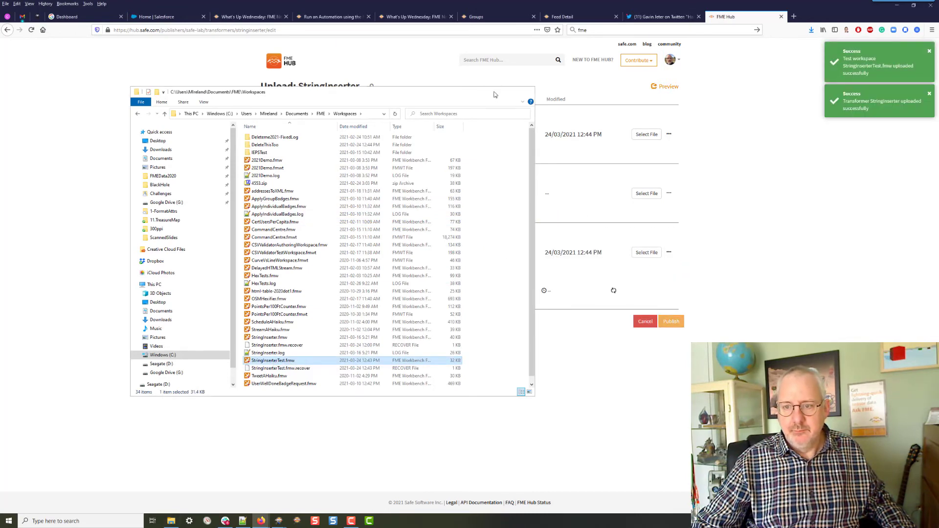
{"action": "mouse_move", "coordinate": [305, 194]}
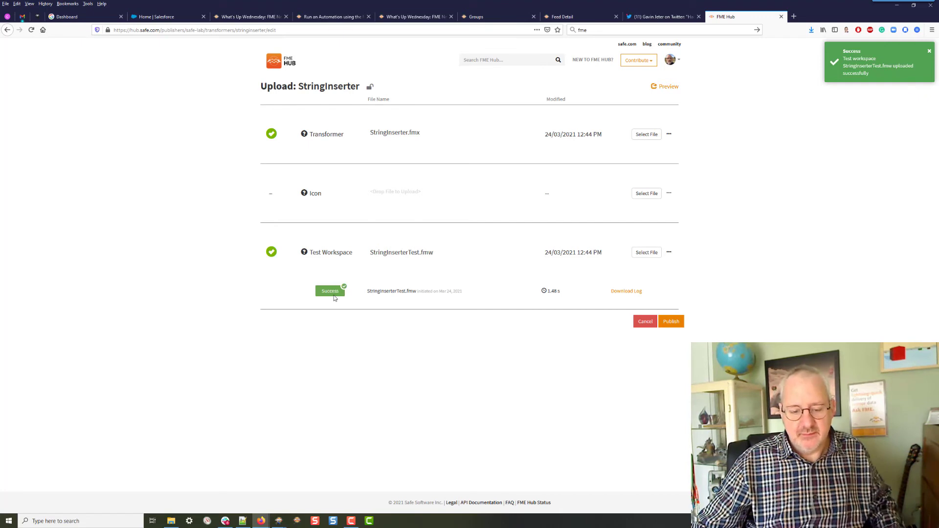
Step: Switch back to the StringInserterTest.fmw workspace in FME Workbench
{"action": "key", "text": "alt+Tab"}
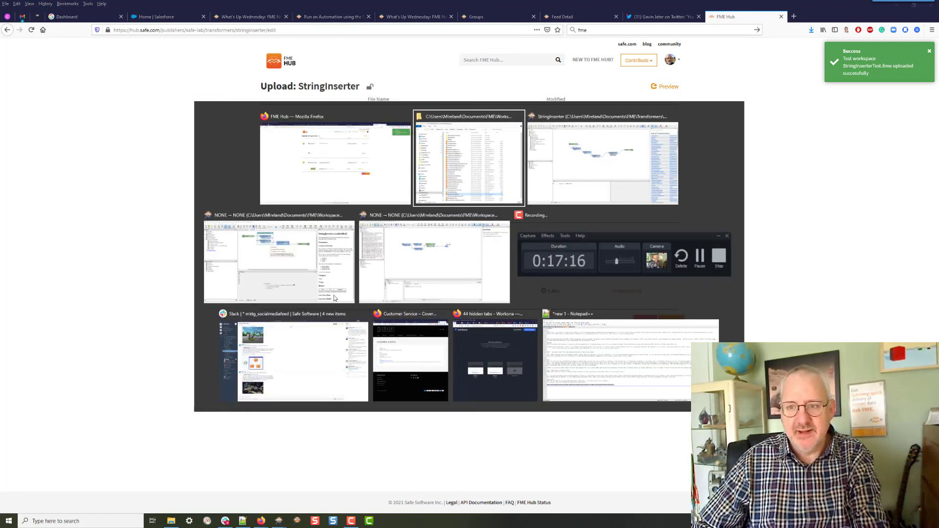
{"action": "key", "text": "alt+Tab"}
{"action": "key", "text": "alt+Tab"}
{"action": "key", "text": "alt+Tab"}
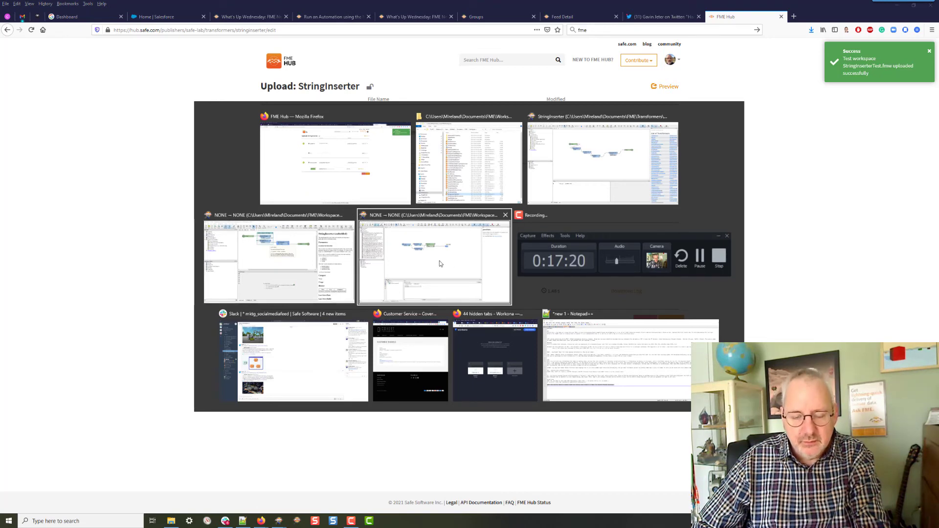
{"action": "left_click", "coordinate": [421, 262]}
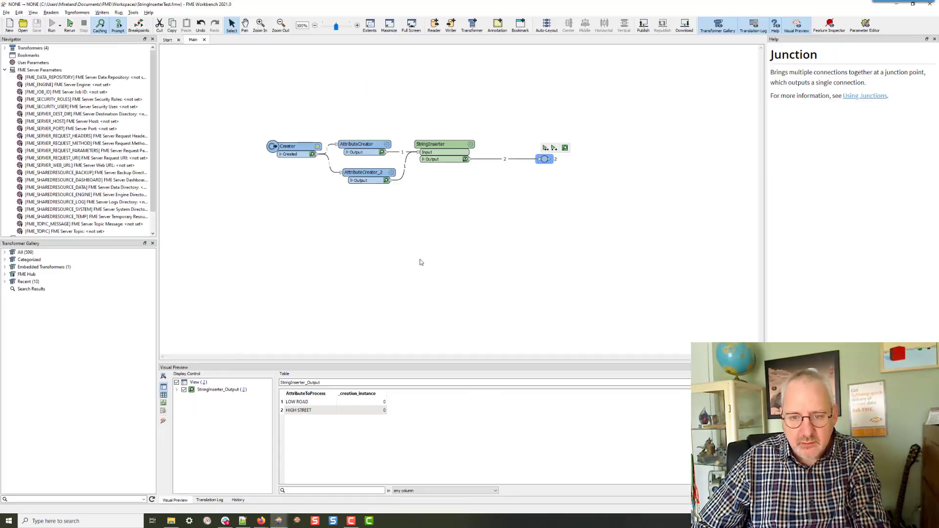
Step: Move the junction away from the StringInserter and insert a Tester transformer into the connection between them
{"action": "left_click", "coordinate": [515, 159]}
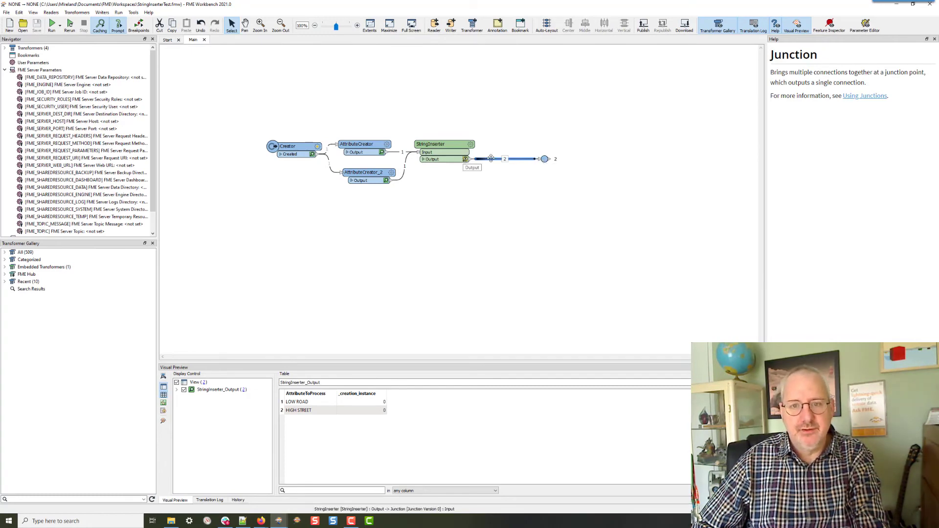
{"action": "left_click_drag", "start_coordinate": [545, 159], "coordinate": [594, 156]}
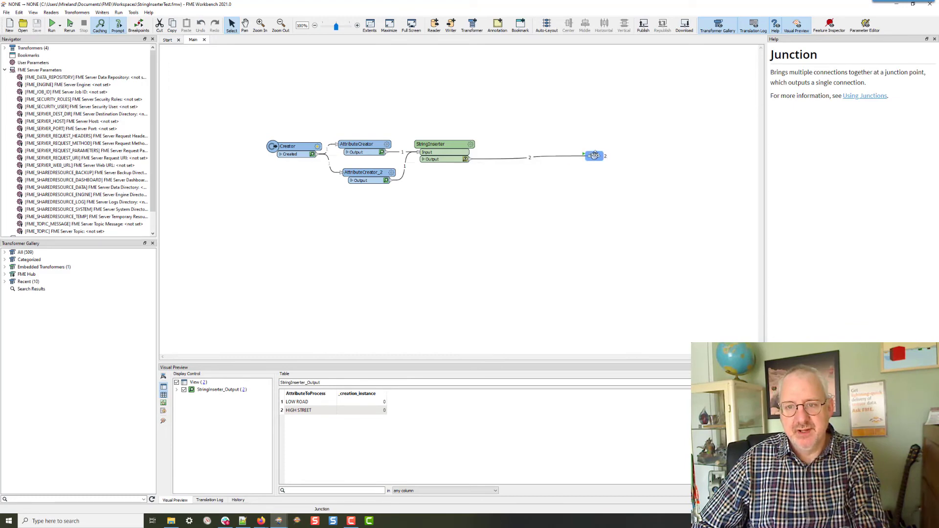
{"action": "left_click", "coordinate": [514, 158]}
{"action": "type", "text": "tester"}
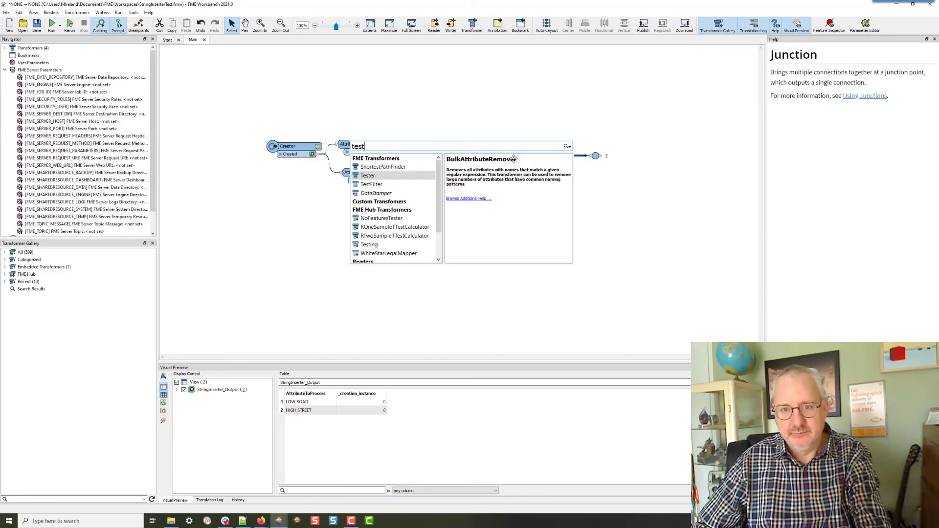
{"action": "key", "text": "Return"}
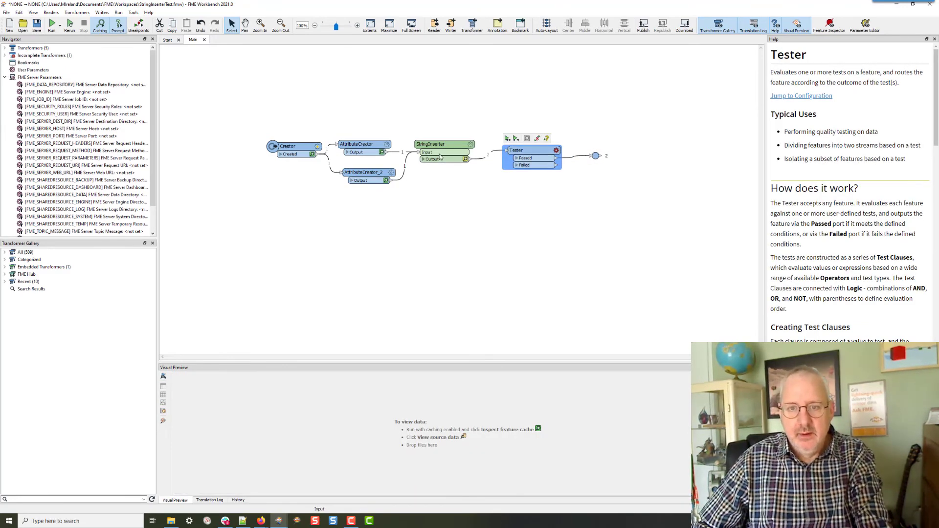
Step: Inspect the StringInserter's cached output and add a Tester clause checking that AttributeToProcess = LOW ROAD
{"action": "left_click", "coordinate": [465, 159]}
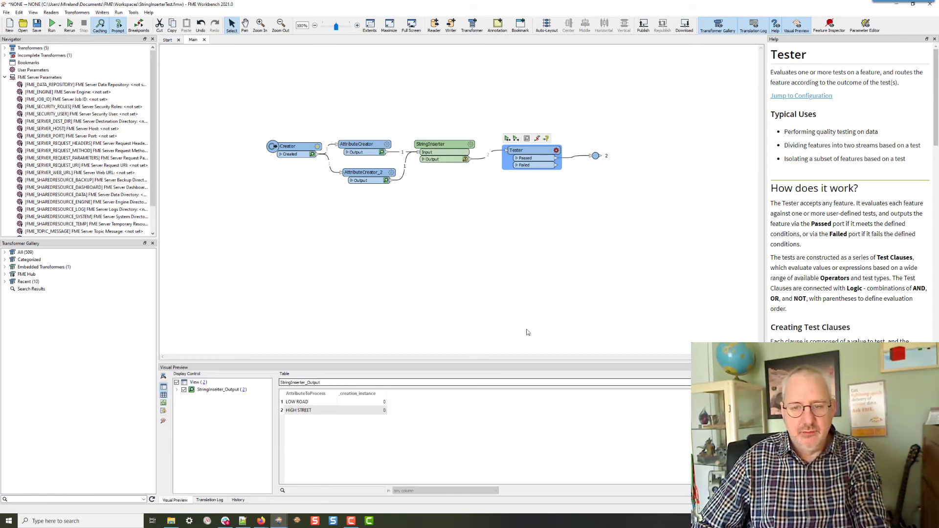
{"action": "double_click", "coordinate": [532, 150]}
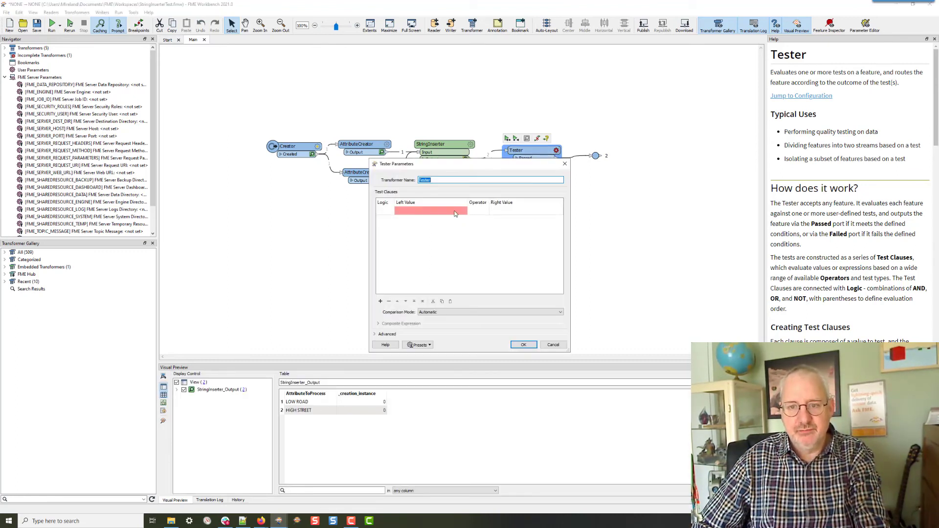
{"action": "left_click", "coordinate": [455, 213]}
{"action": "left_click", "coordinate": [463, 210]}
{"action": "mouse_move", "coordinate": [479, 221]}
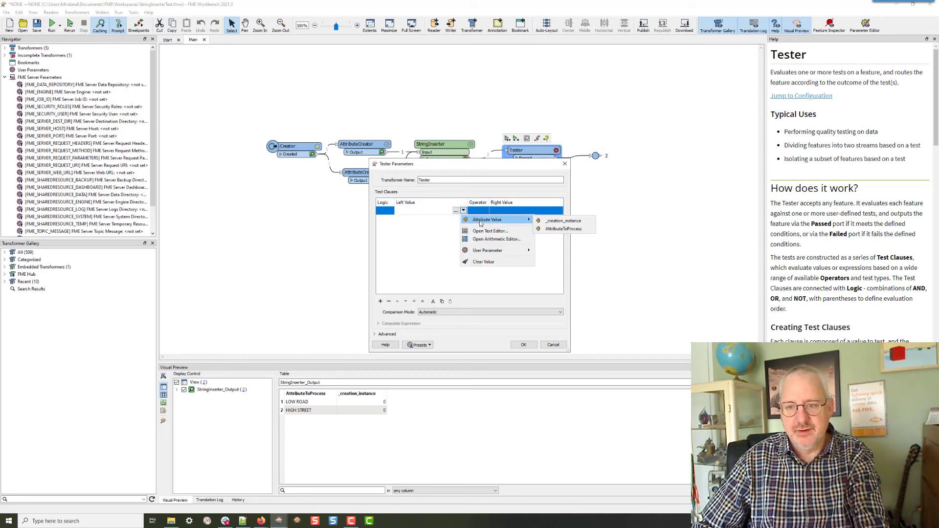
{"action": "left_click", "coordinate": [554, 229]}
{"action": "left_click", "coordinate": [525, 211]}
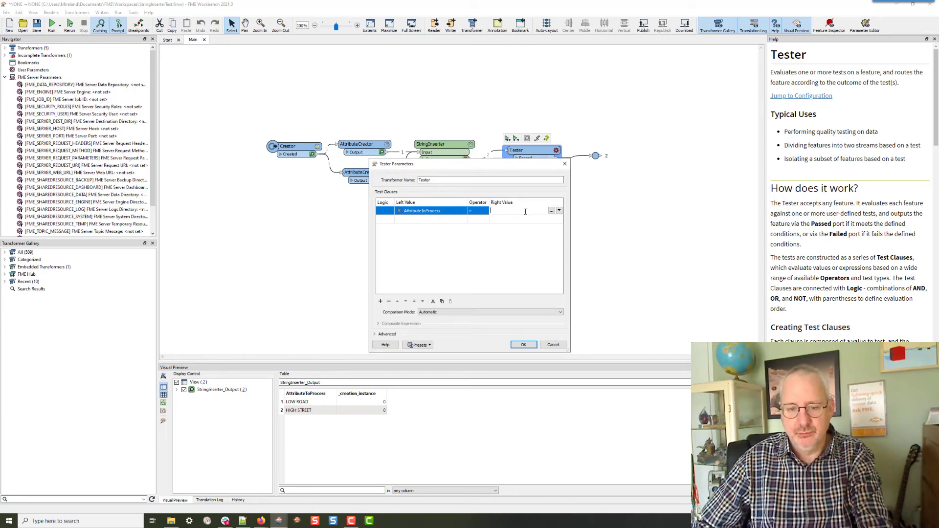
{"action": "type", "text": "LOW ROAD"}
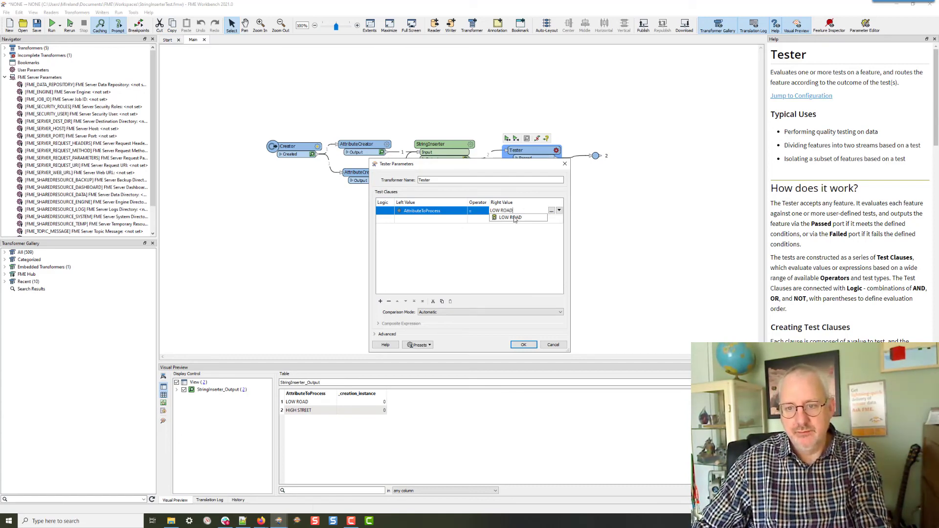
{"action": "left_click", "coordinate": [514, 218]}
Step: Add an OR clause to the Tester for AttributeToProcess = HIGH STREET and accept the parameters
{"action": "left_click", "coordinate": [391, 220]}
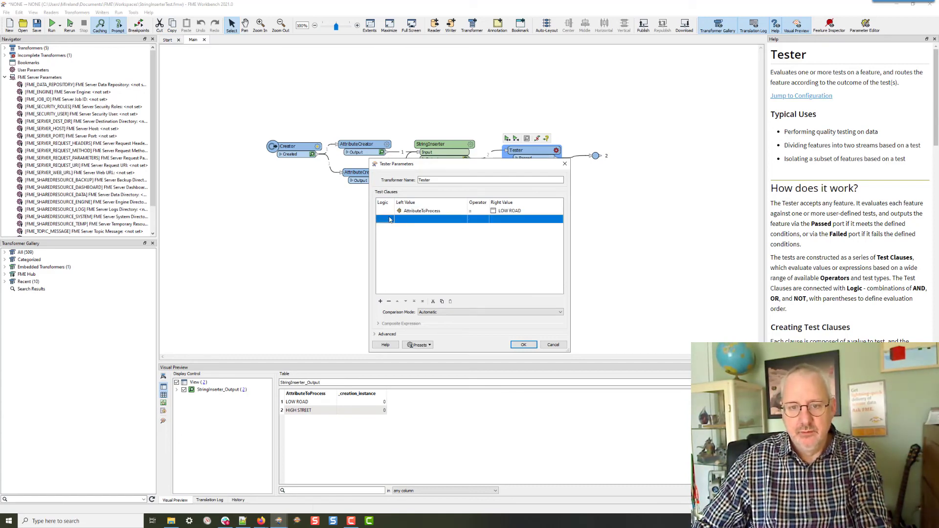
{"action": "left_click", "coordinate": [389, 219]}
{"action": "left_click", "coordinate": [386, 232]}
{"action": "left_click", "coordinate": [430, 219]}
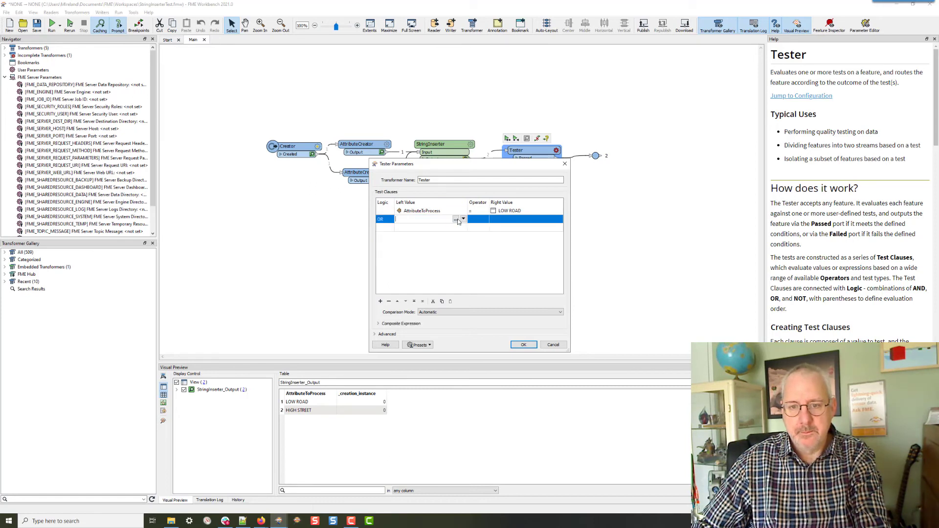
{"action": "left_click", "coordinate": [463, 219]}
{"action": "mouse_move", "coordinate": [482, 228]}
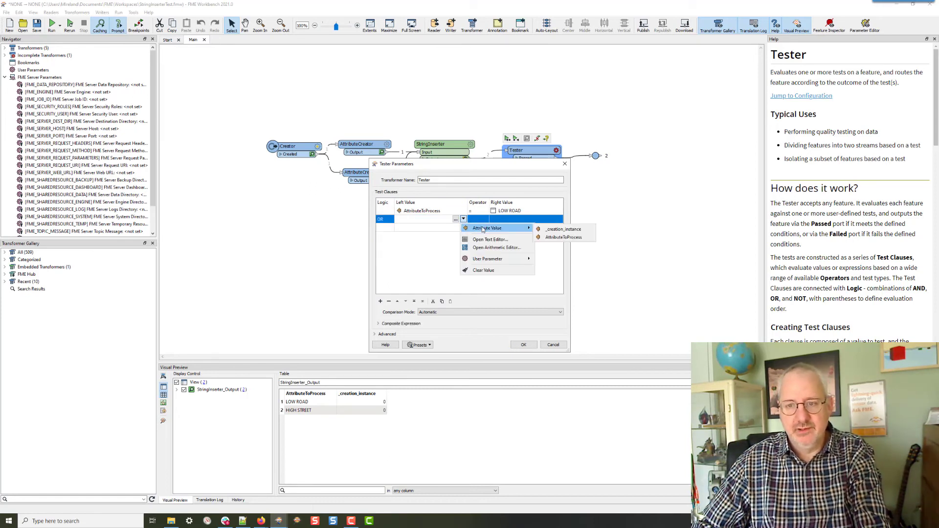
{"action": "left_click", "coordinate": [555, 236]}
{"action": "left_click", "coordinate": [531, 221]}
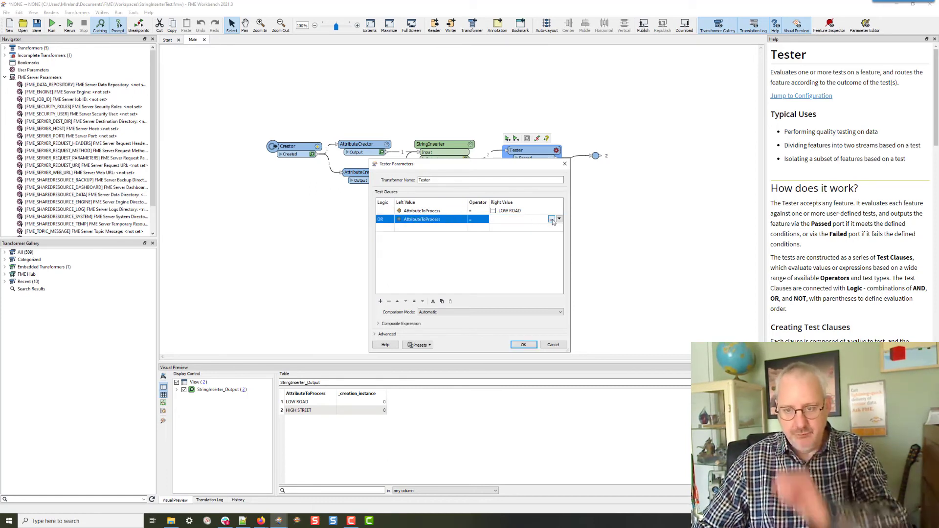
{"action": "type", "text": "HI"}
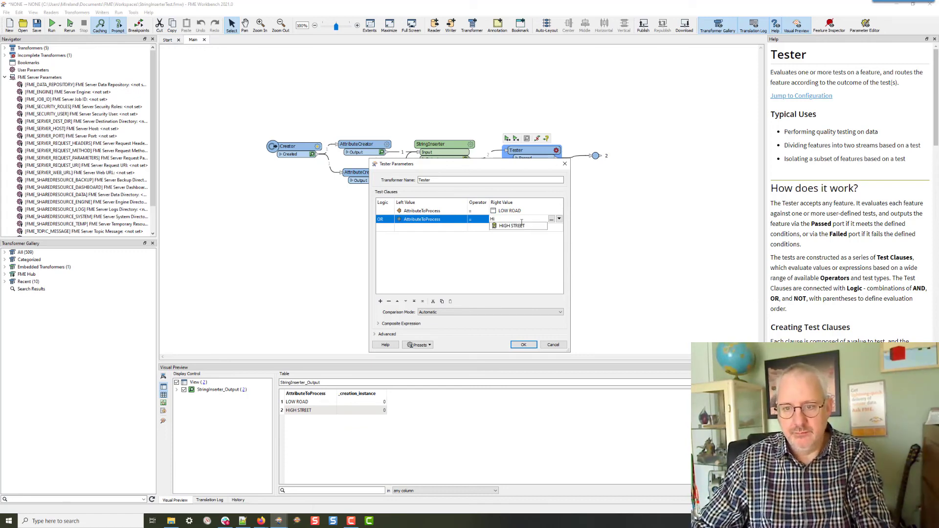
{"action": "left_click", "coordinate": [521, 225]}
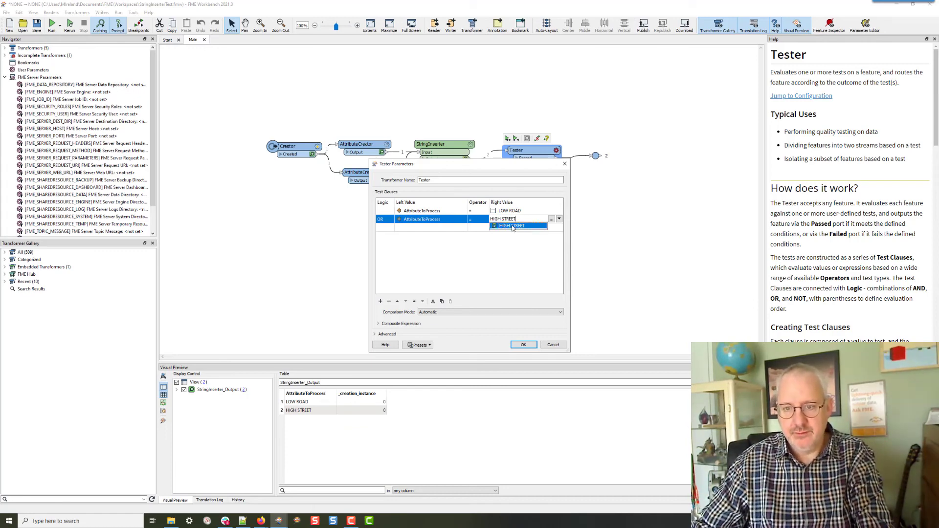
{"action": "left_click", "coordinate": [523, 346]}
Step: Connect a Terminator to the Tester's Failed port, add "Failed for unknown reason." to its termination message, and save the workspace
{"action": "left_click", "coordinate": [556, 166]}
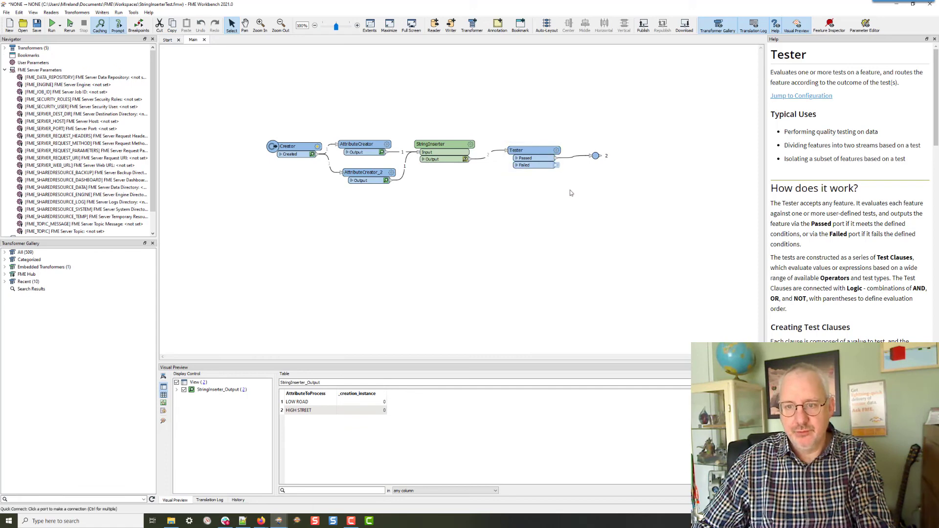
{"action": "type", "text": "term"}
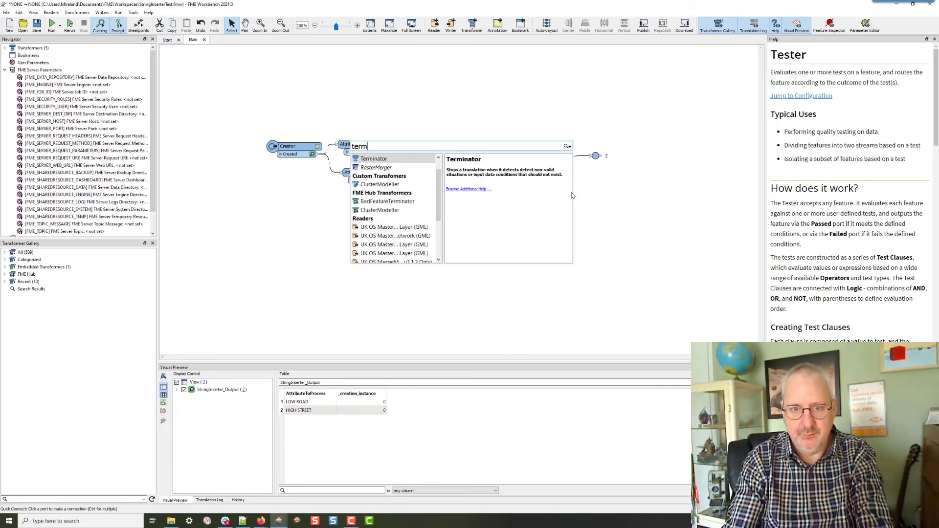
{"action": "key", "text": "Return"}
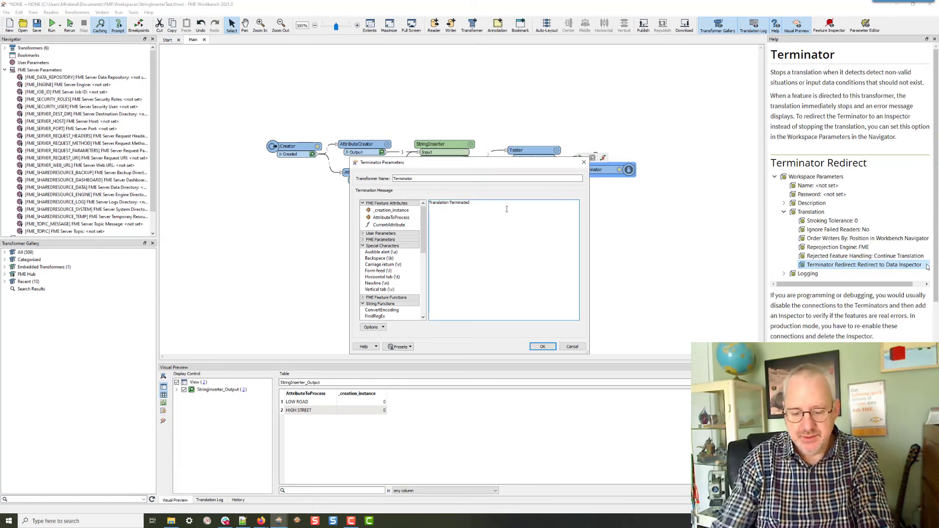
{"action": "key", "text": "Return"}
{"action": "type", "text": "Failed for unk"}
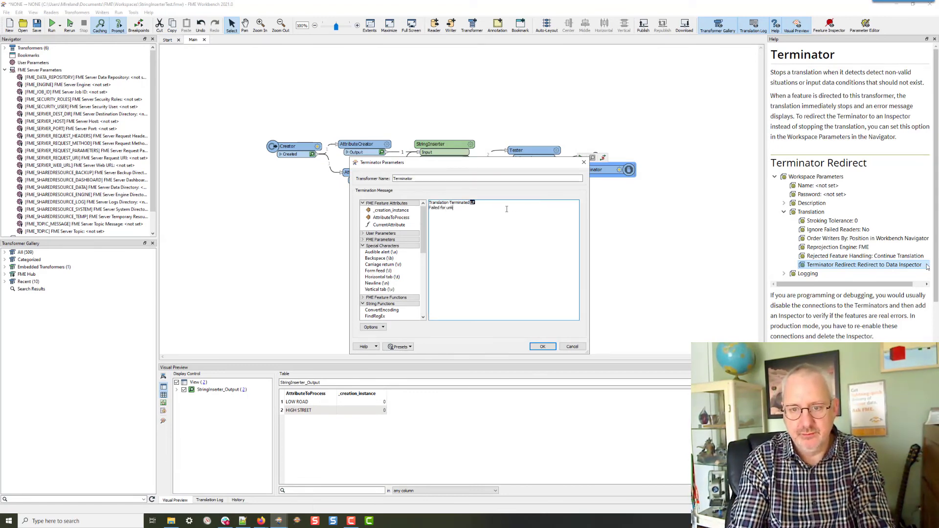
{"action": "type", "text": "nown reason."}
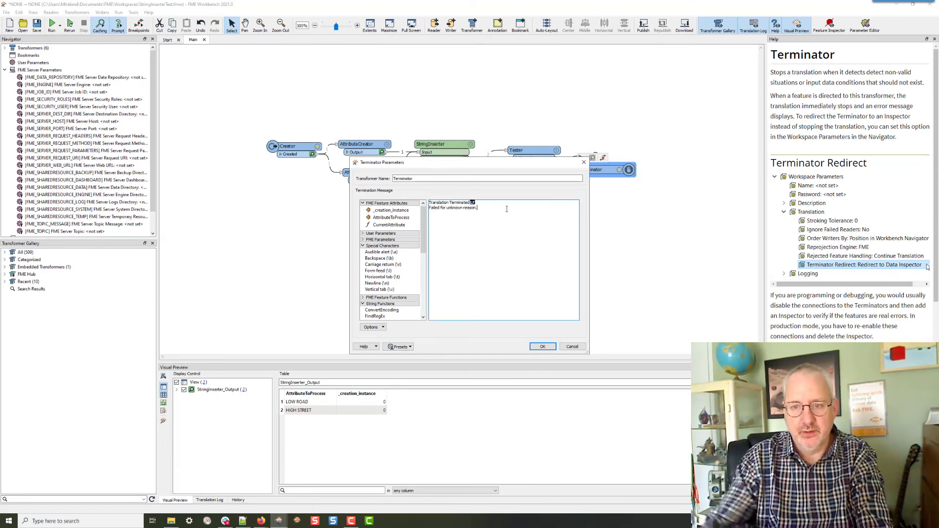
{"action": "left_click", "coordinate": [535, 347]}
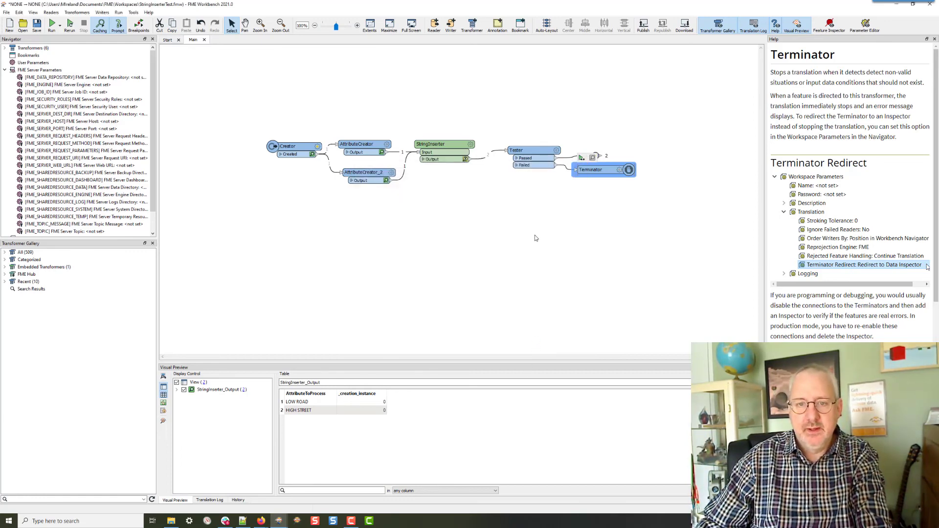
{"action": "left_click", "coordinate": [37, 27]}
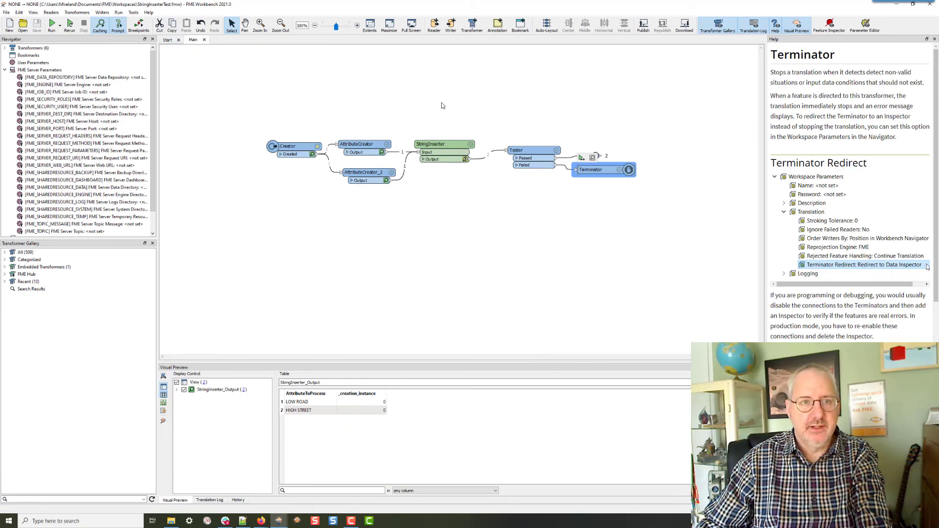
Step: Upload the updated StringInserterTest.fmw from the Workspaces folder as the test workspace on FME Hub and publish the StringInserter draft
{"action": "key", "text": "alt+Tab"}
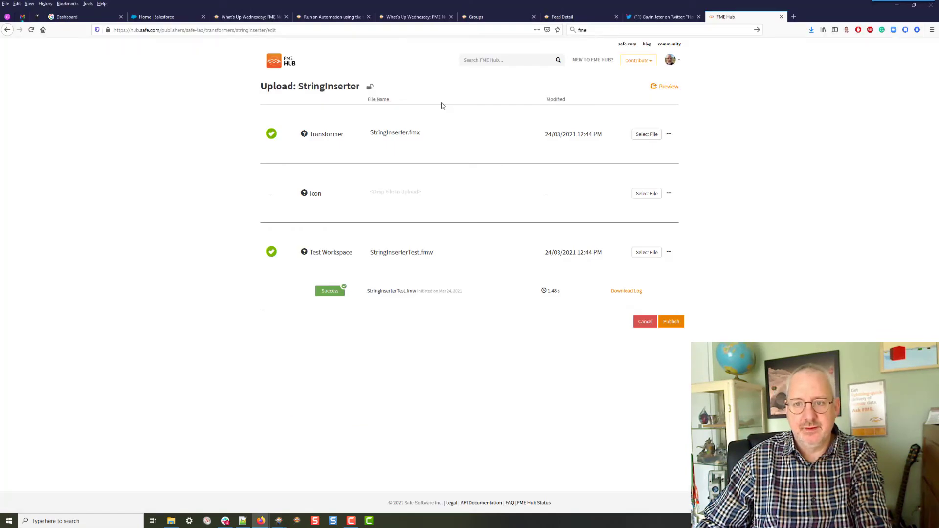
{"action": "key", "text": "alt+Tab"}
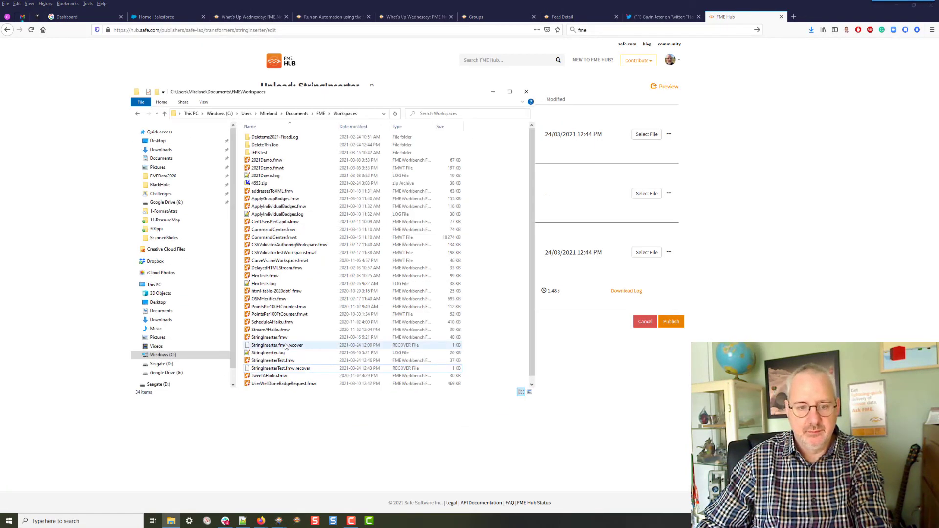
{"action": "left_click_drag", "start_coordinate": [273, 360], "coordinate": [591, 268]}
{"action": "left_click", "coordinate": [803, 187]}
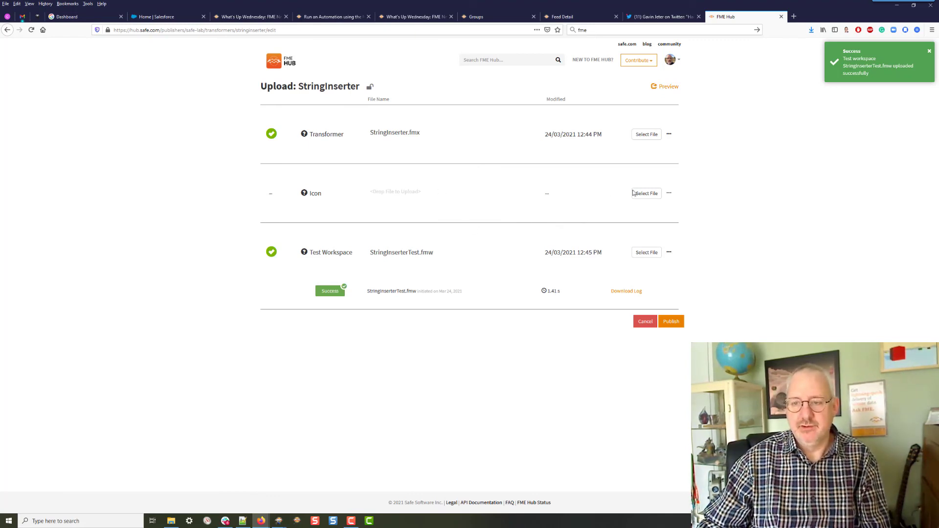
{"action": "left_click", "coordinate": [671, 321]}
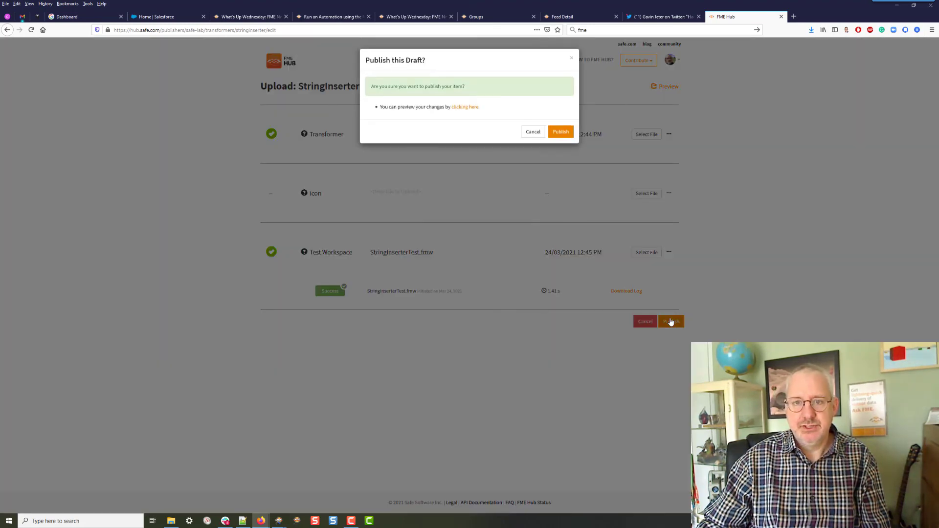
{"action": "left_click", "coordinate": [560, 138]}
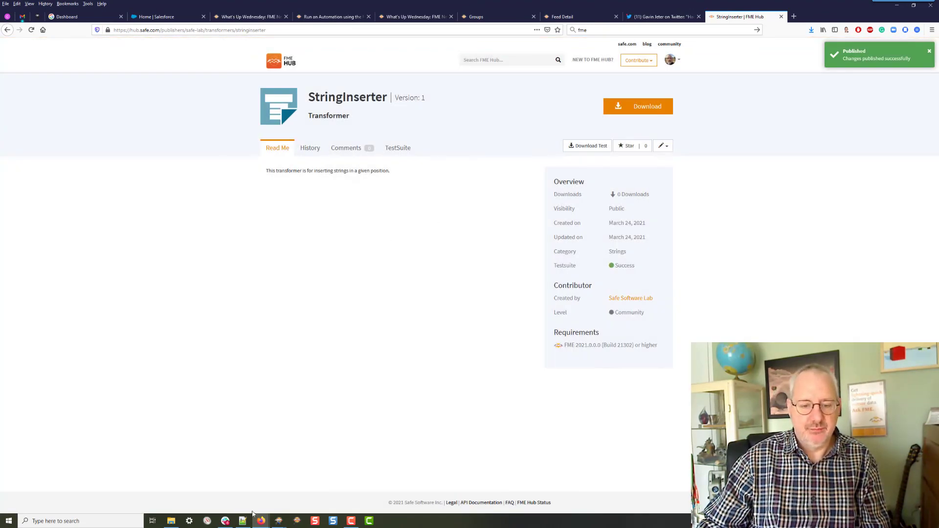
Step: Start another FME Workbench 2021.0 session and search for "stringin" on its blank Main canvas
{"action": "right_click", "coordinate": [280, 524]}
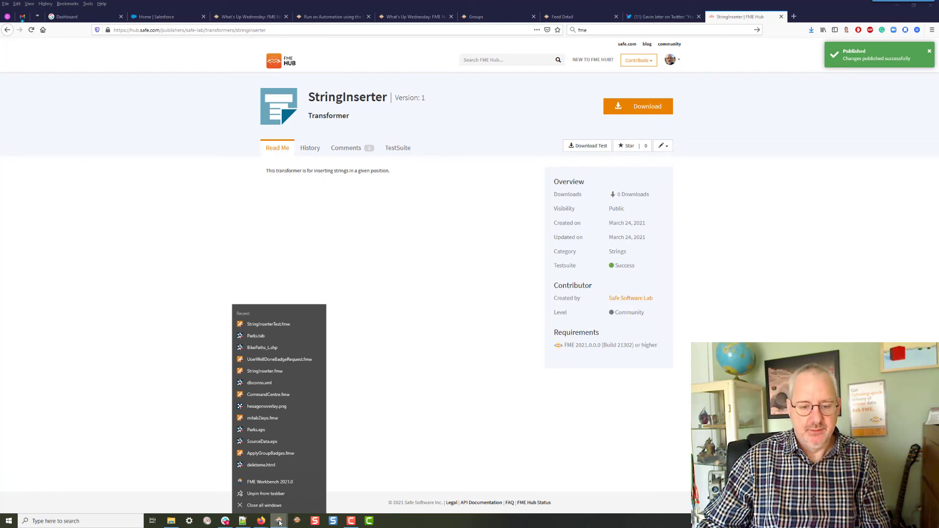
{"action": "left_click", "coordinate": [275, 483]}
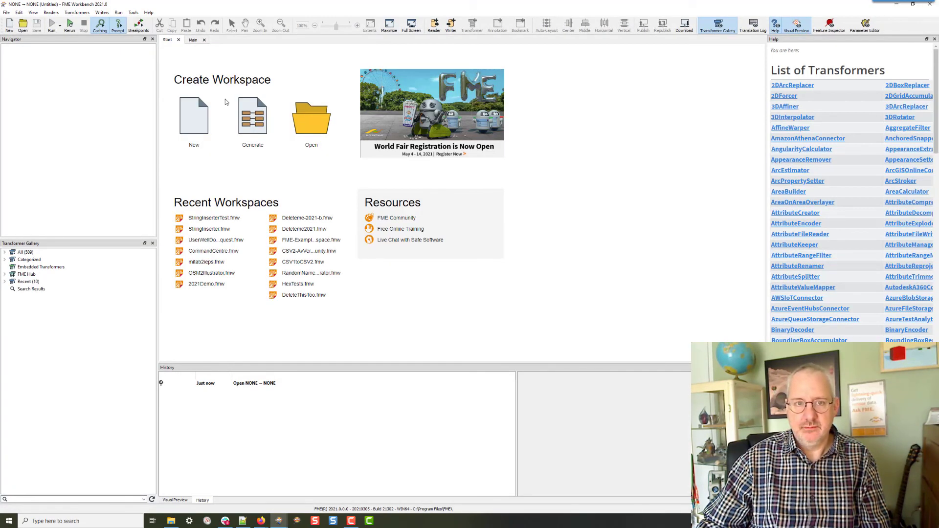
{"action": "left_click", "coordinate": [193, 40]}
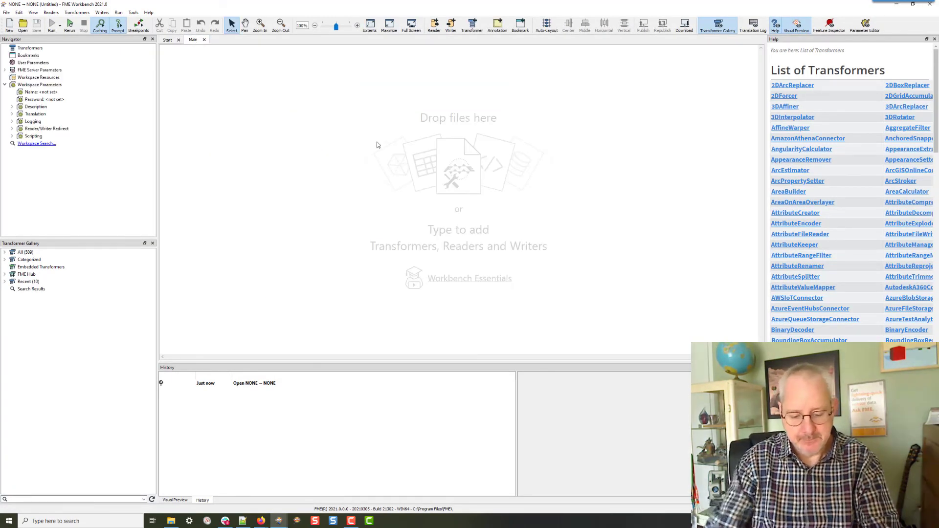
{"action": "type", "text": "stringin"}
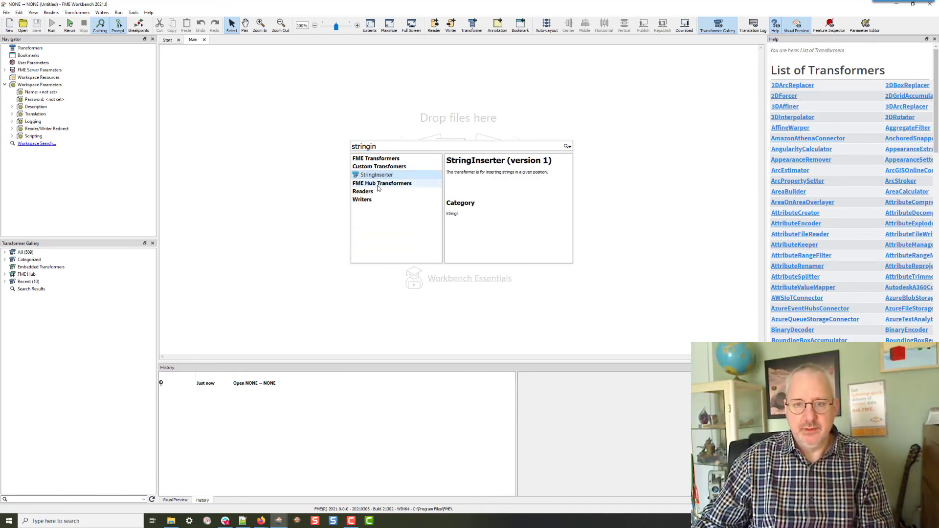
{"action": "left_click", "coordinate": [229, 224]}
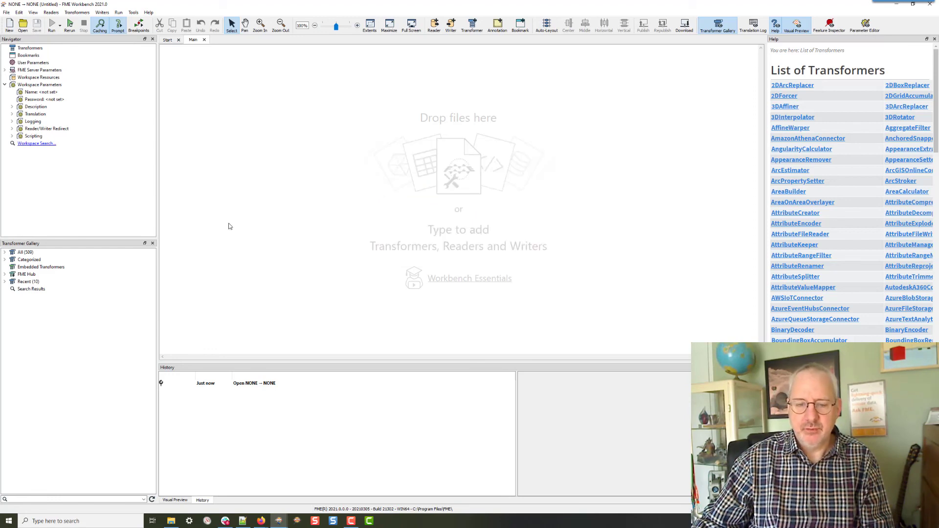
Step: Refresh the Transformer Gallery and repeat the canvas search for "stringin" to check for the FME Hub transformer
{"action": "left_click", "coordinate": [152, 499]}
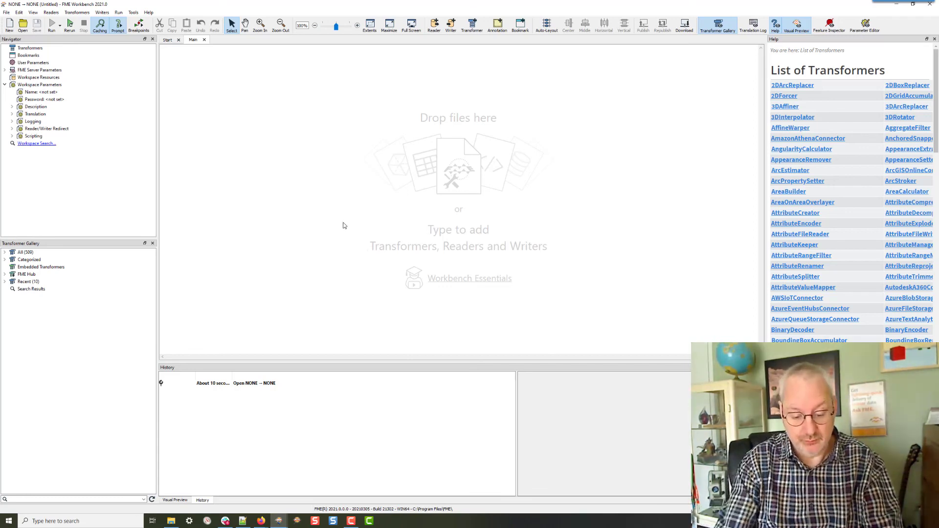
{"action": "type", "text": "stringin"}
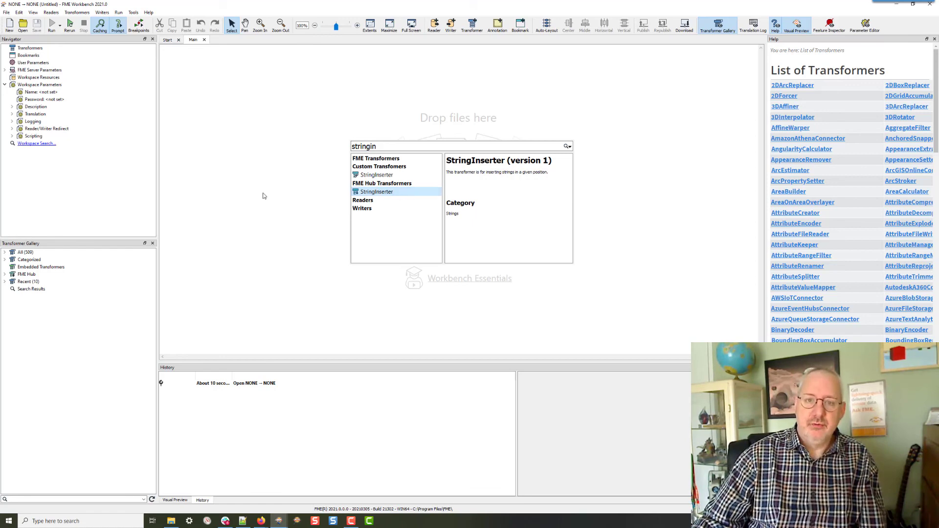
{"action": "key", "text": "Escape"}
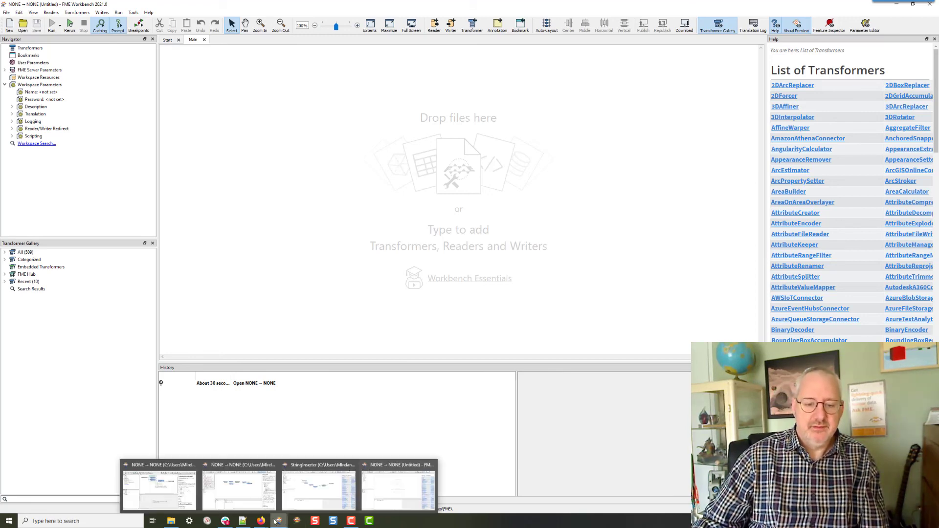
Step: Switch back to the published StringInserter page on FME Hub in Firefox
{"action": "mouse_move", "coordinate": [261, 520]}
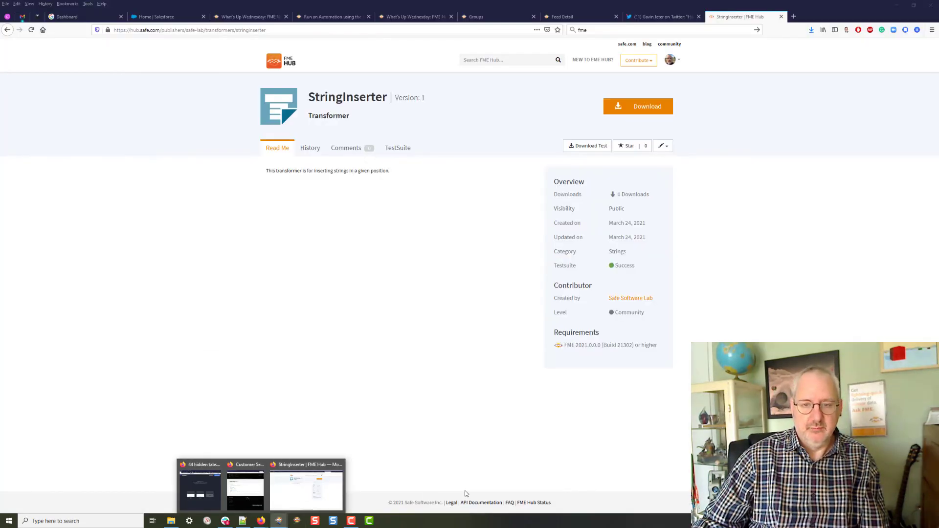
{"action": "left_click", "coordinate": [295, 488]}
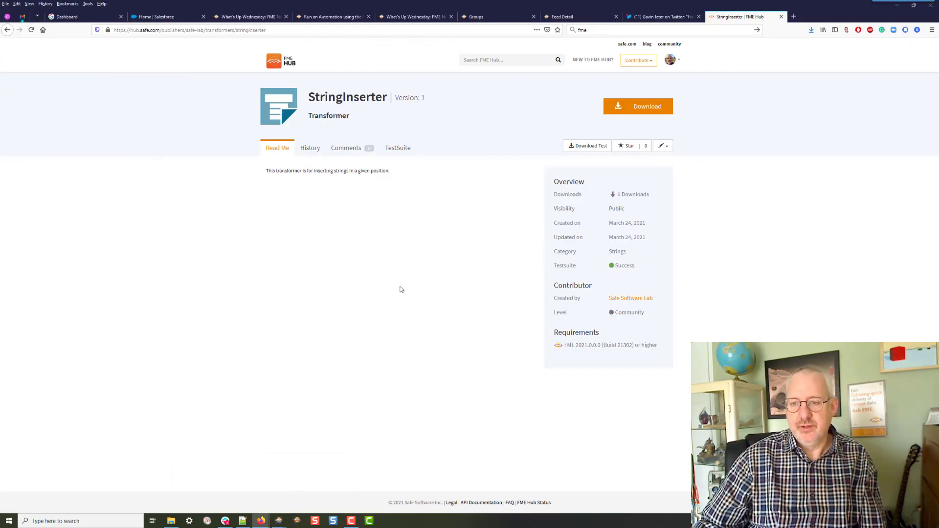